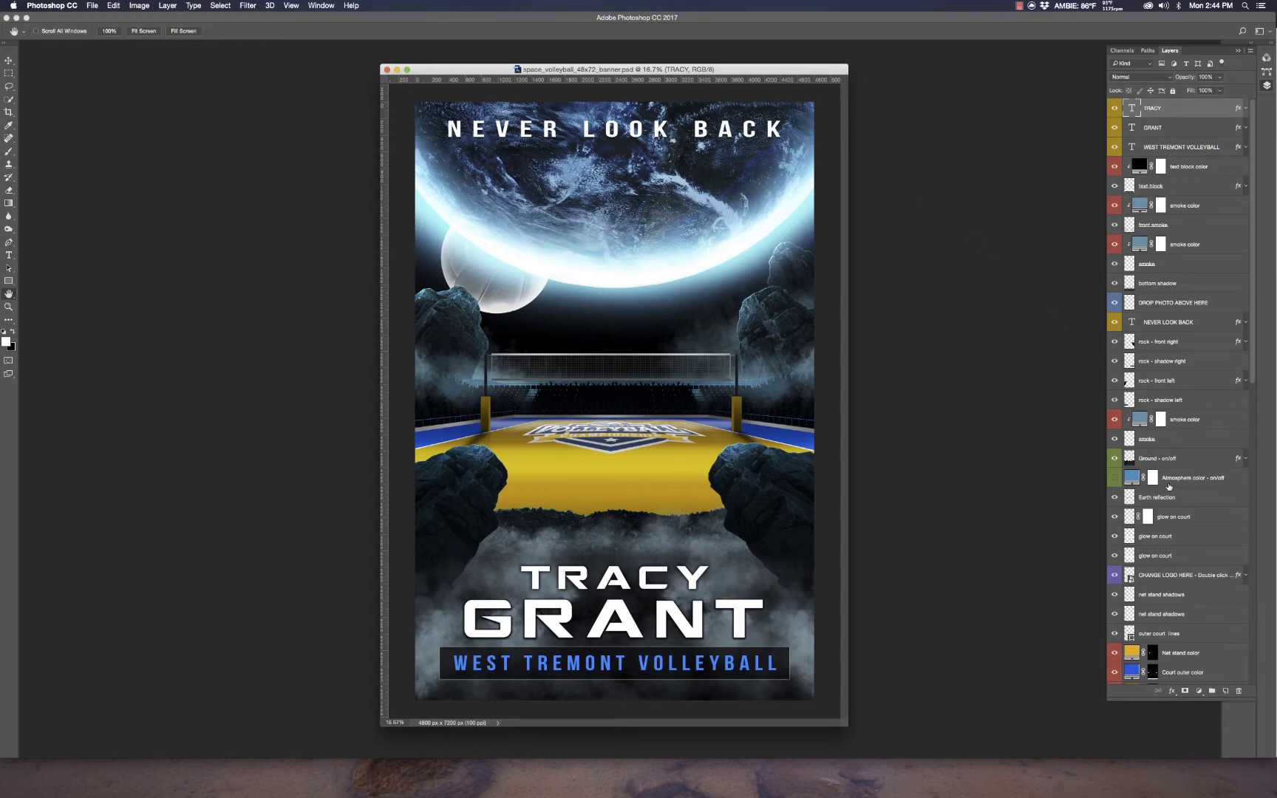
# Inspect the base, space bg and rock layers, and preview the banner with the lowest smoke color layer hidden, restoring its visibility.
pyautogui.scroll(-8, 1168, 487)
pyautogui.scroll(-8, 1169, 486)
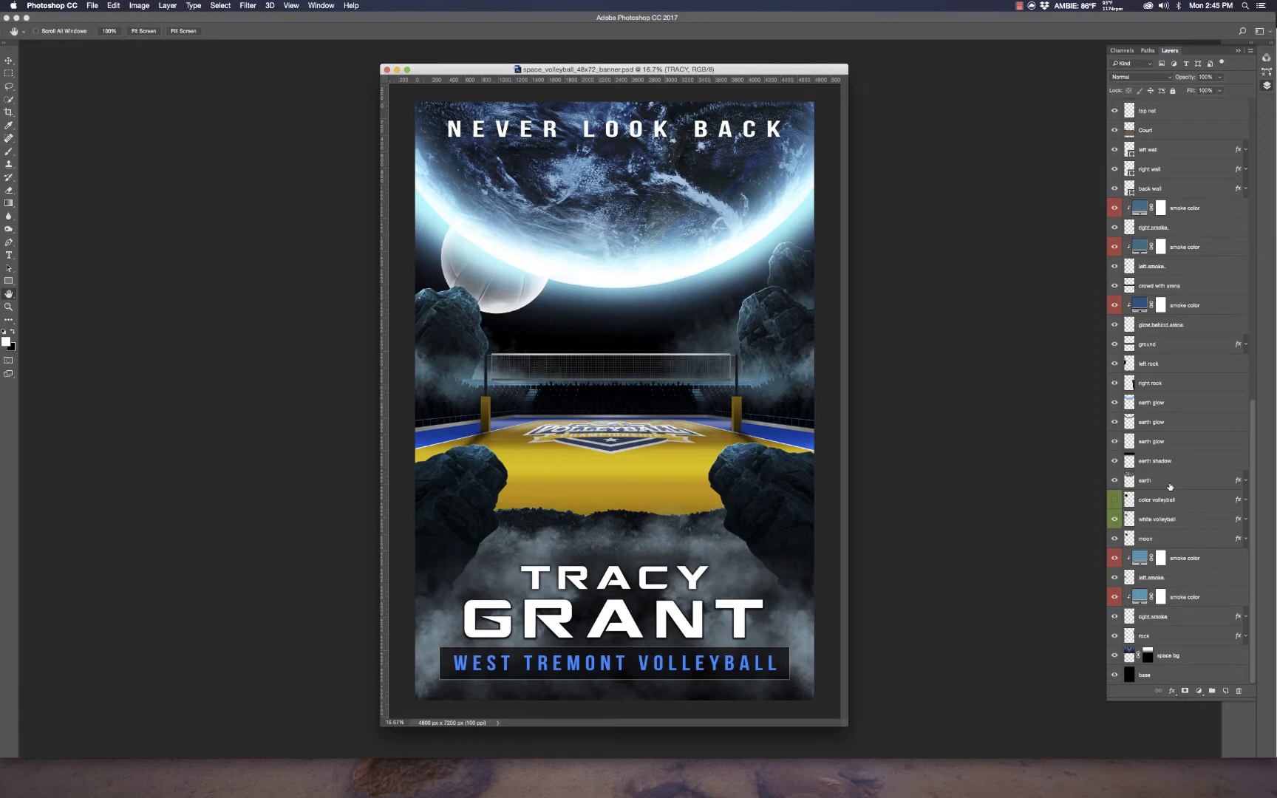
pyautogui.click(1144, 679)
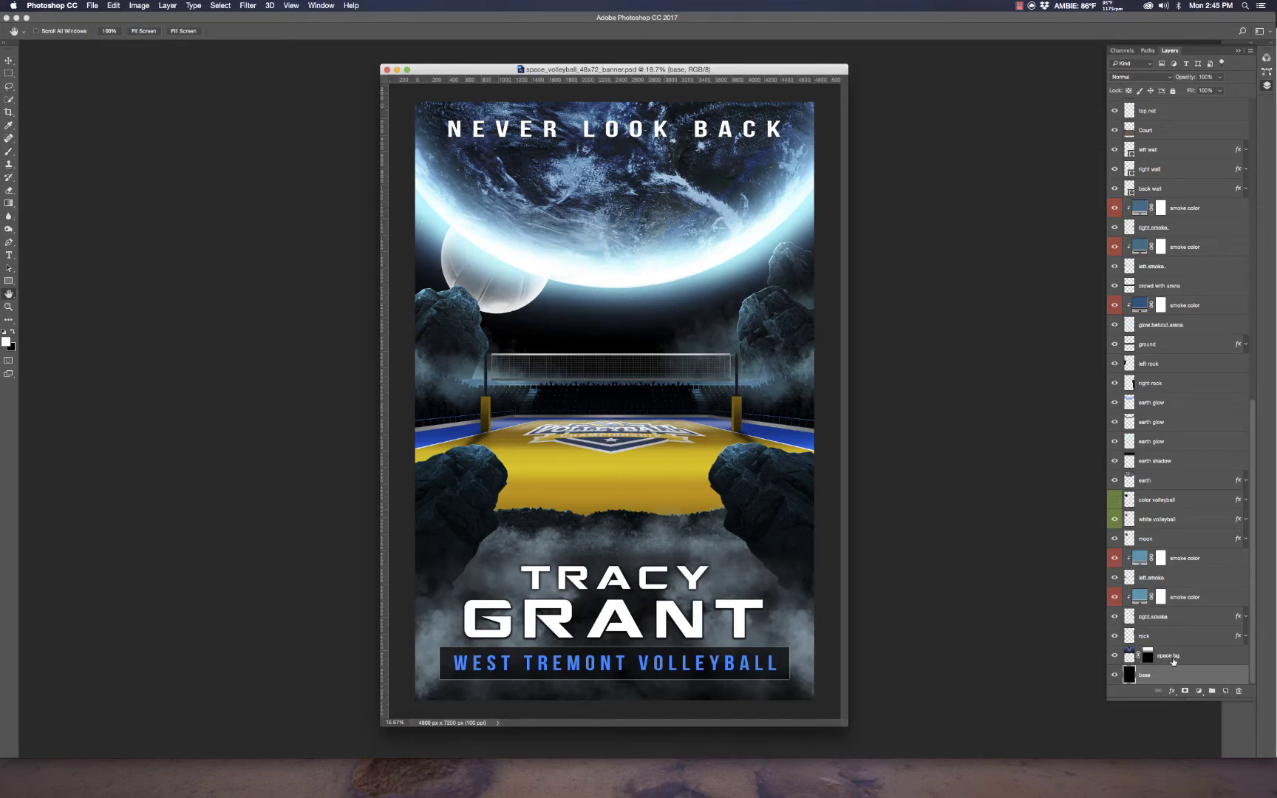
pyautogui.click(1174, 661)
pyautogui.click(1172, 635)
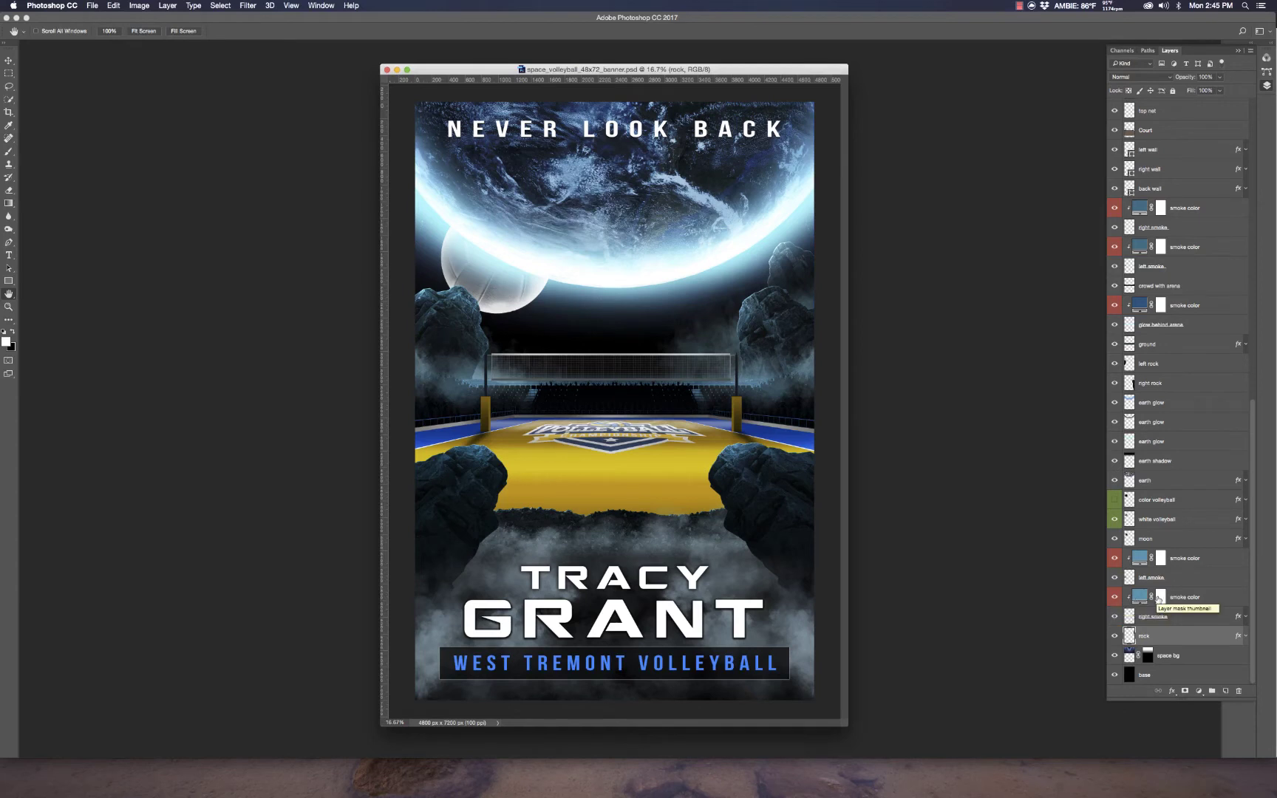
pyautogui.click(1114, 598)
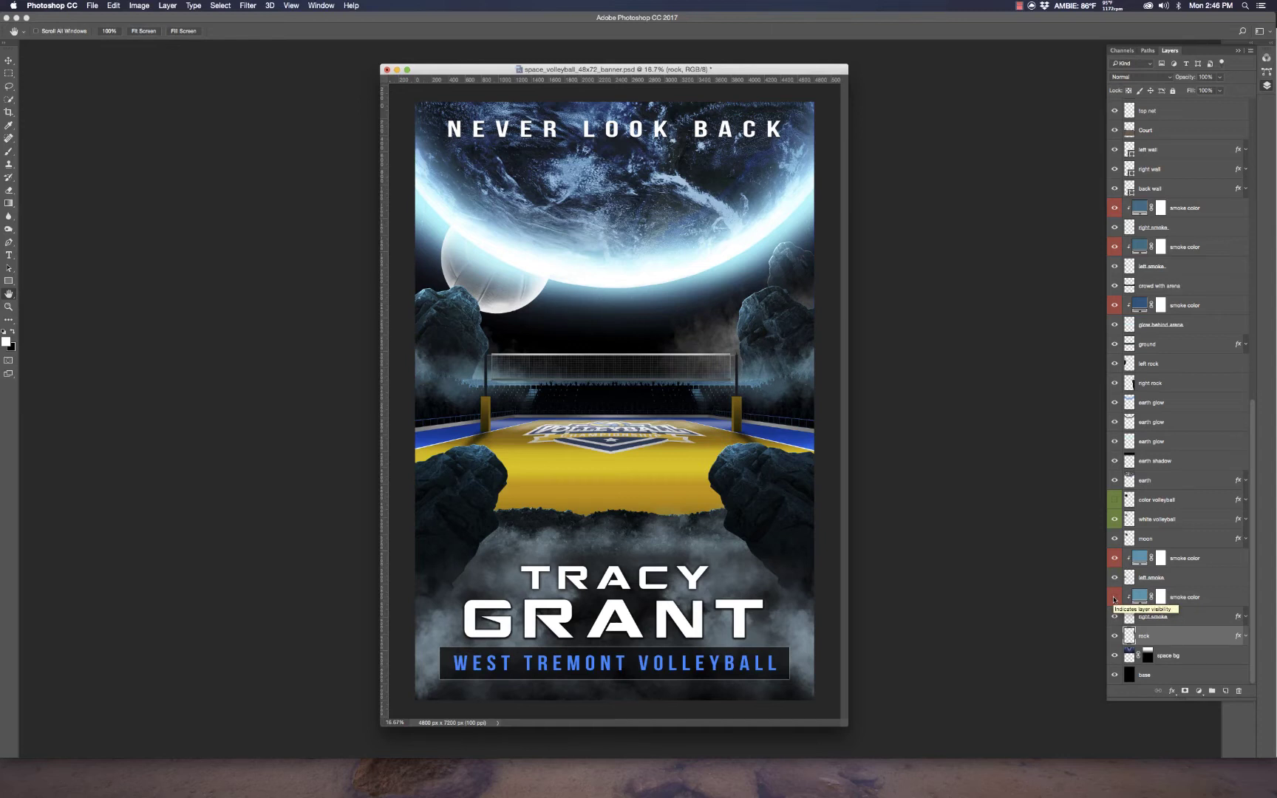
pyautogui.click(1114, 598)
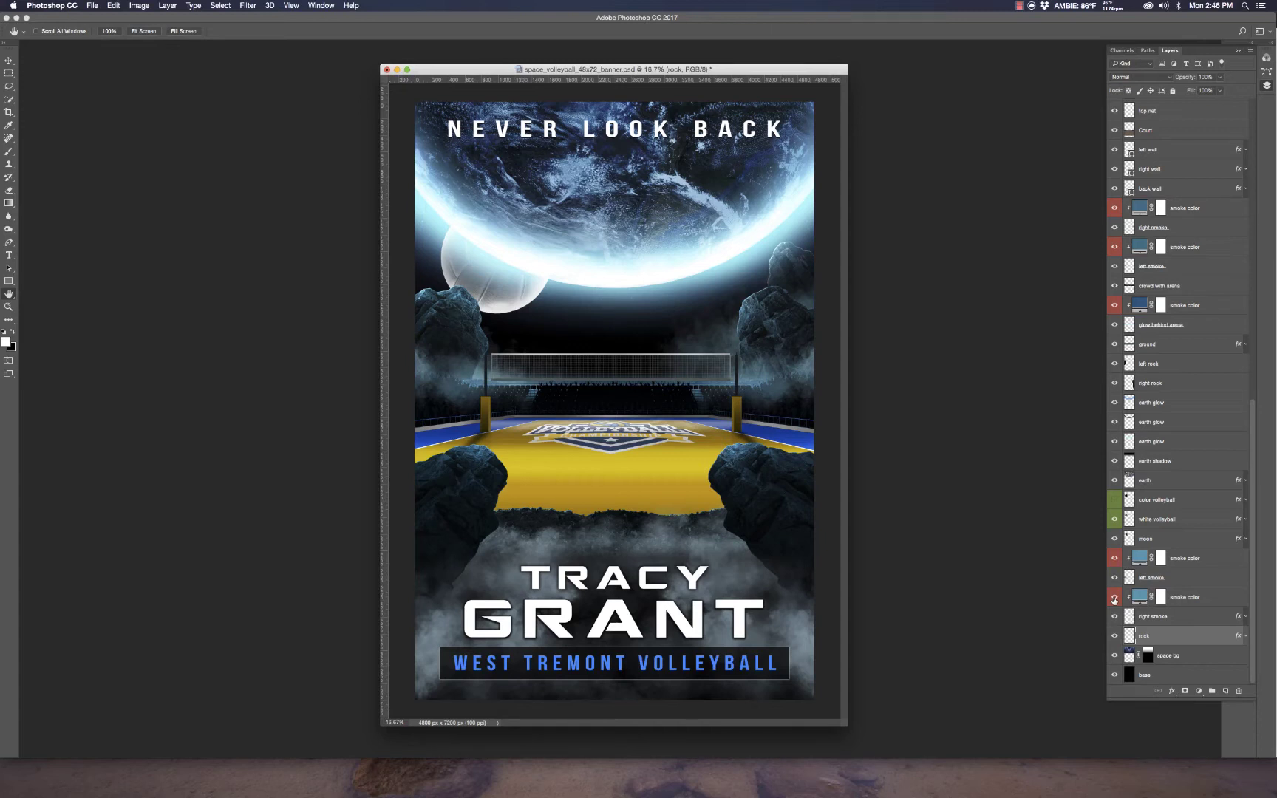
# Compare the color volleyball, white volleyball and moon versions by toggling the volleyball layers, leaving only the white volleyball on over the moon.
pyautogui.click(1212, 556)
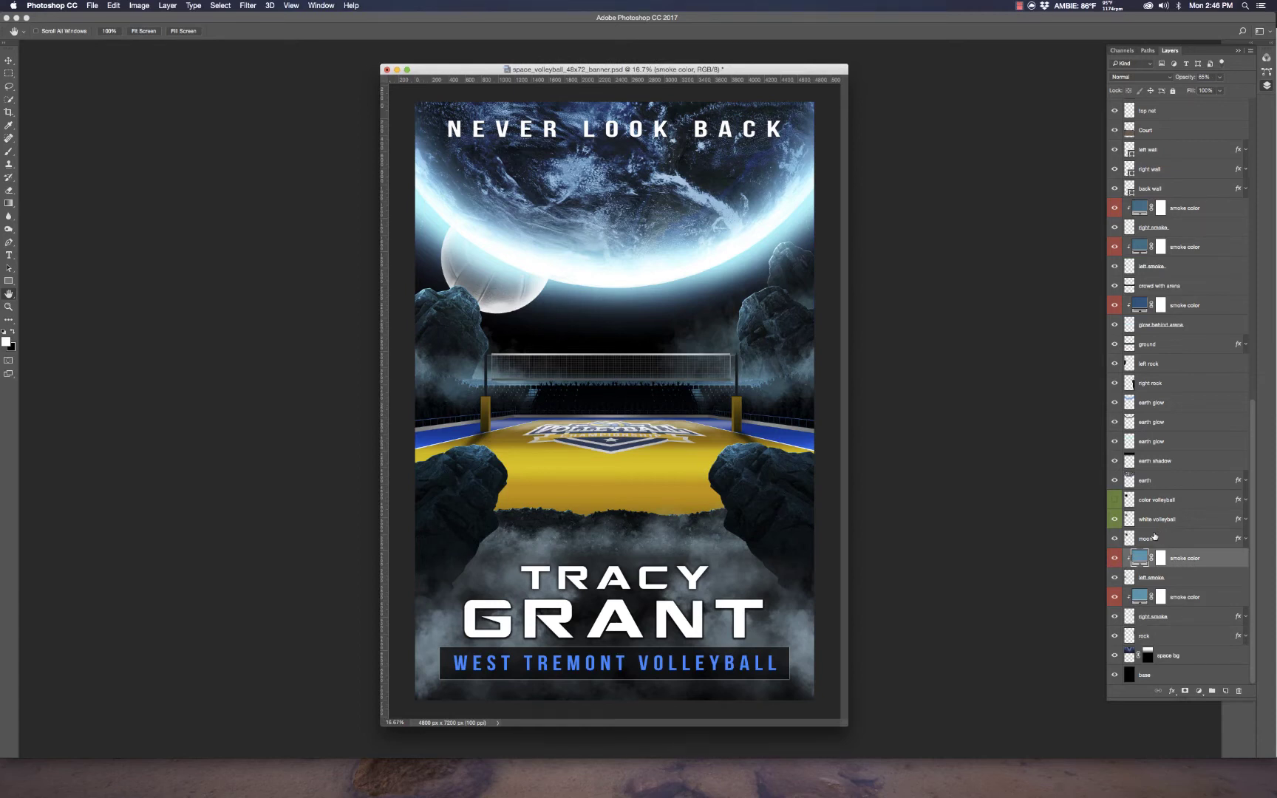
pyautogui.click(1165, 541)
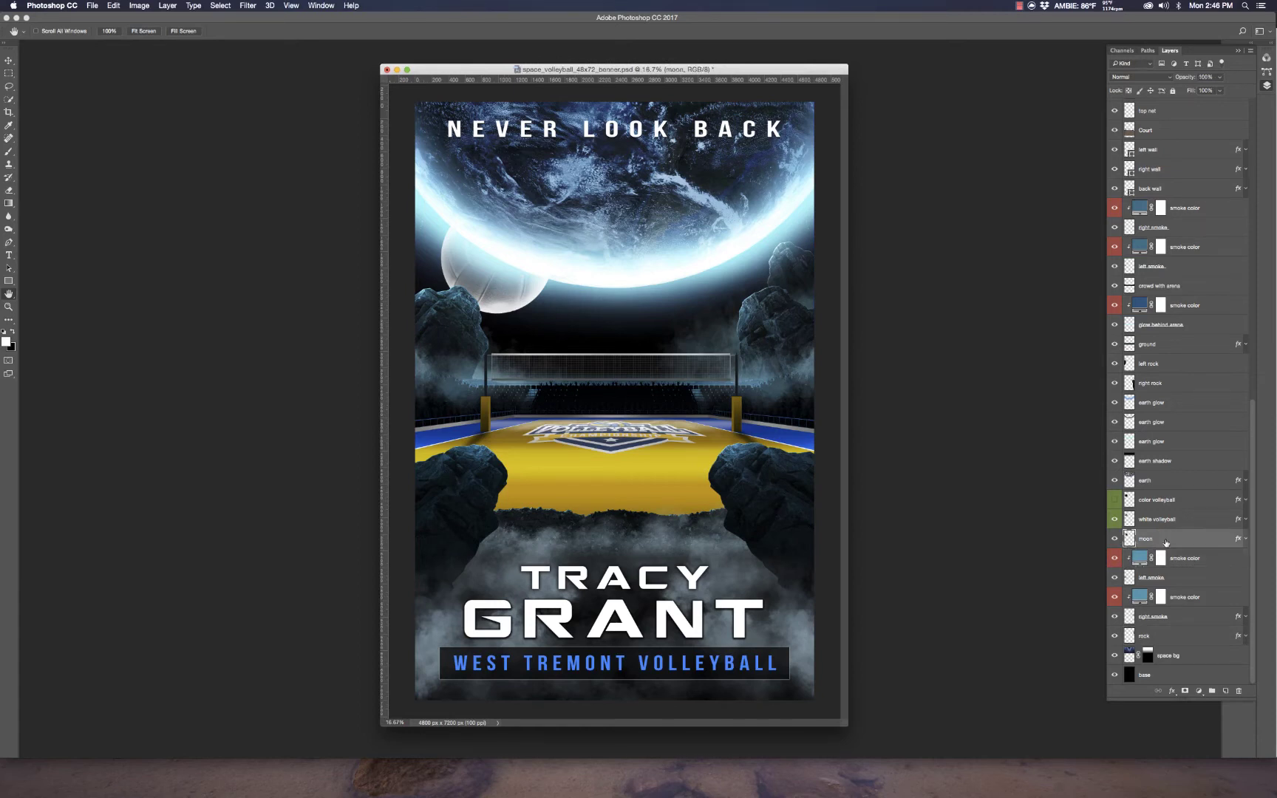
pyautogui.click(1173, 523)
pyautogui.click(1183, 502)
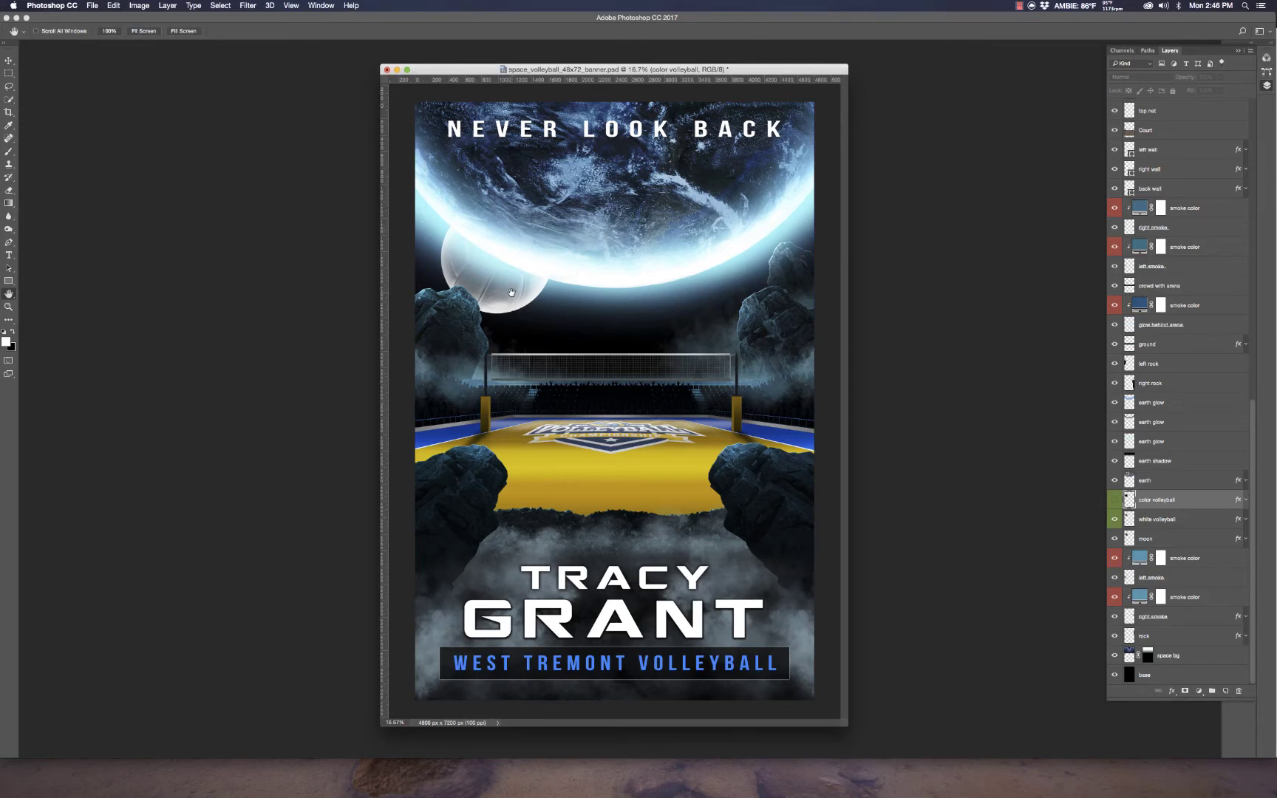
pyautogui.click(1115, 502)
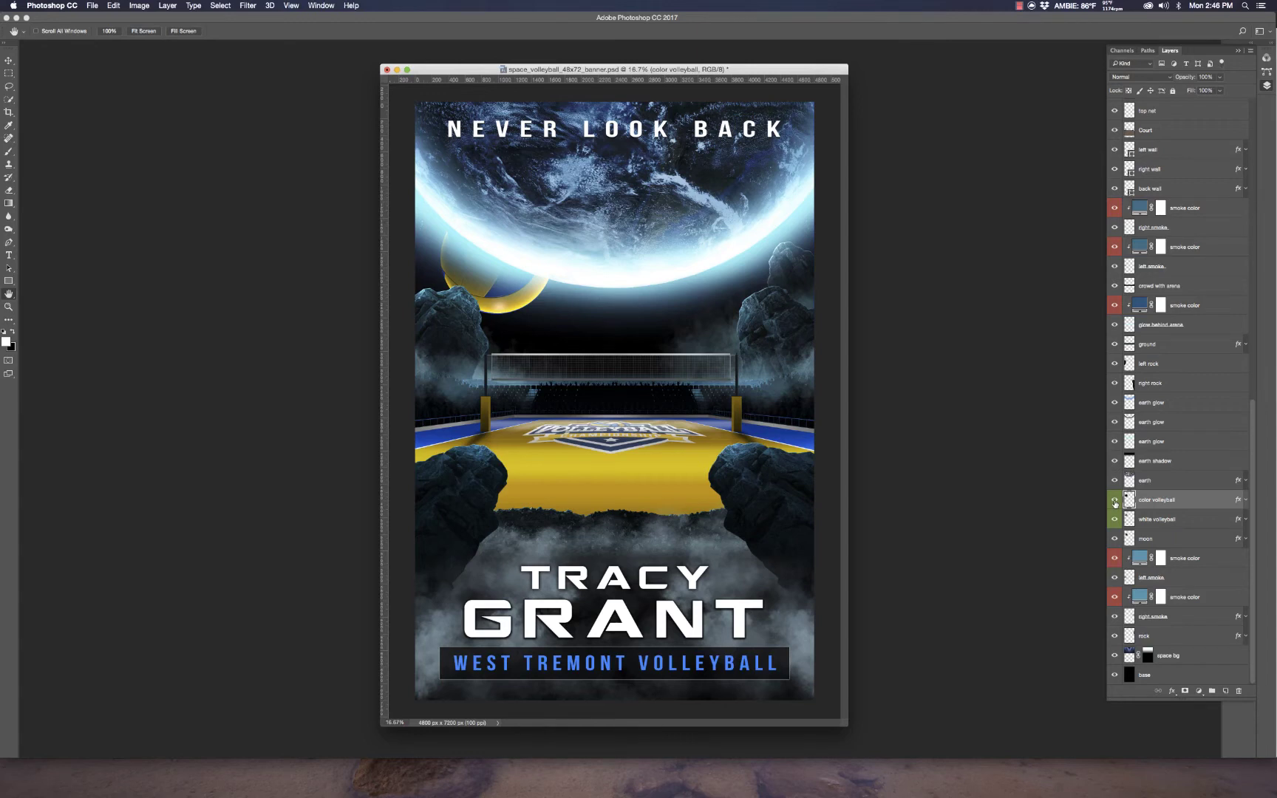
pyautogui.click(1115, 504)
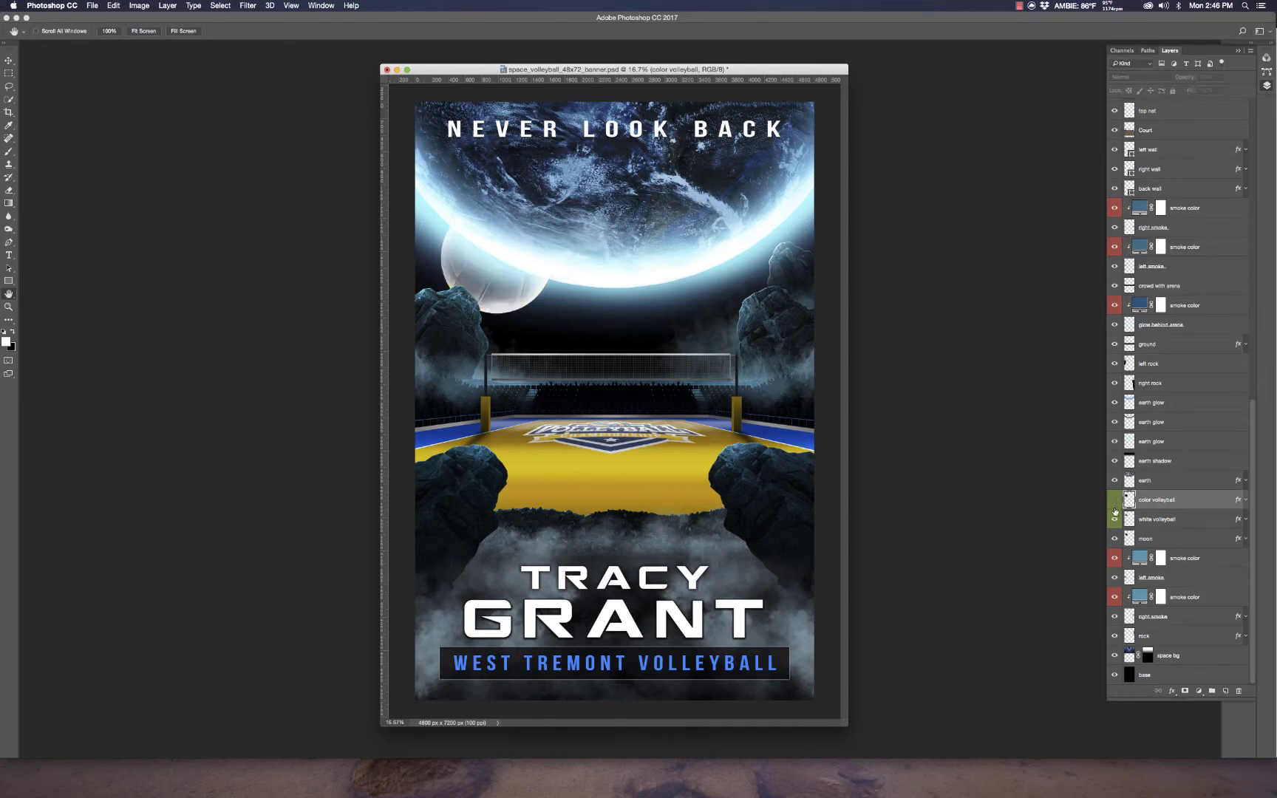
pyautogui.click(1116, 520)
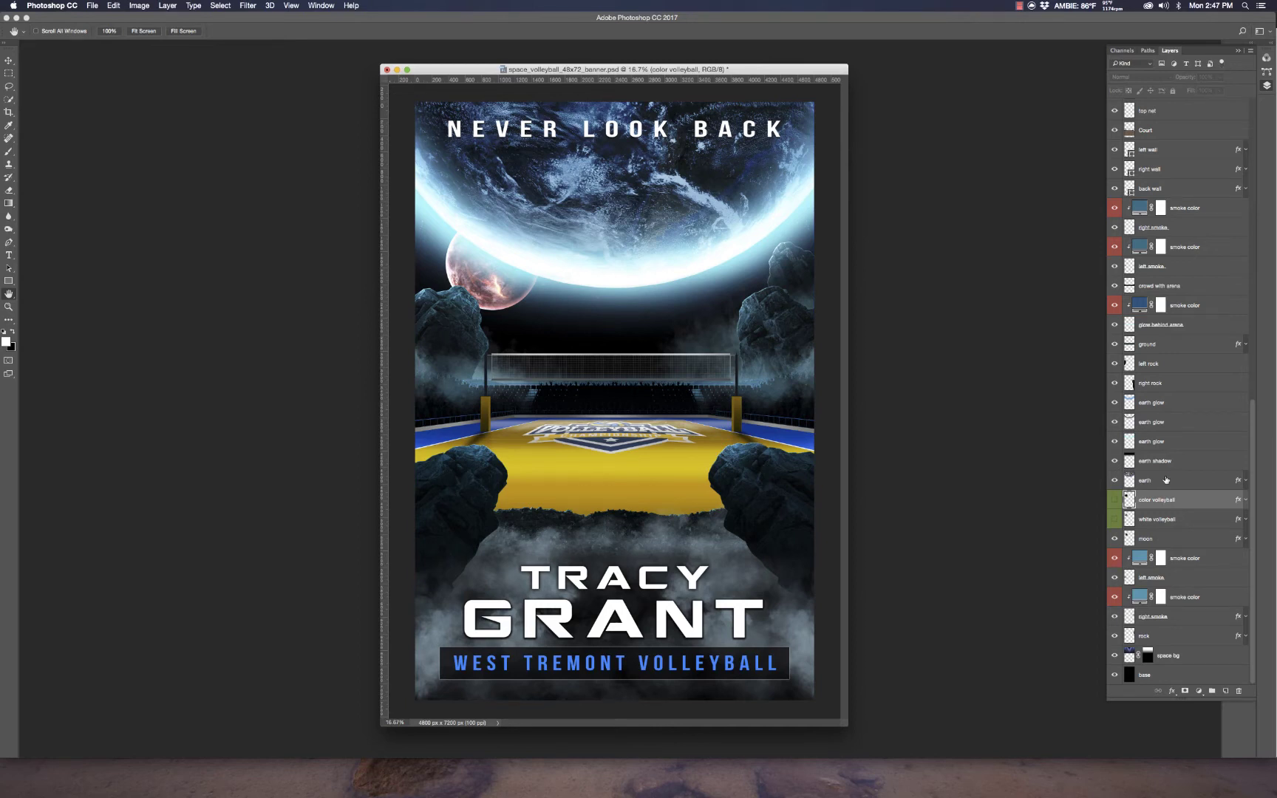
pyautogui.click(1115, 519)
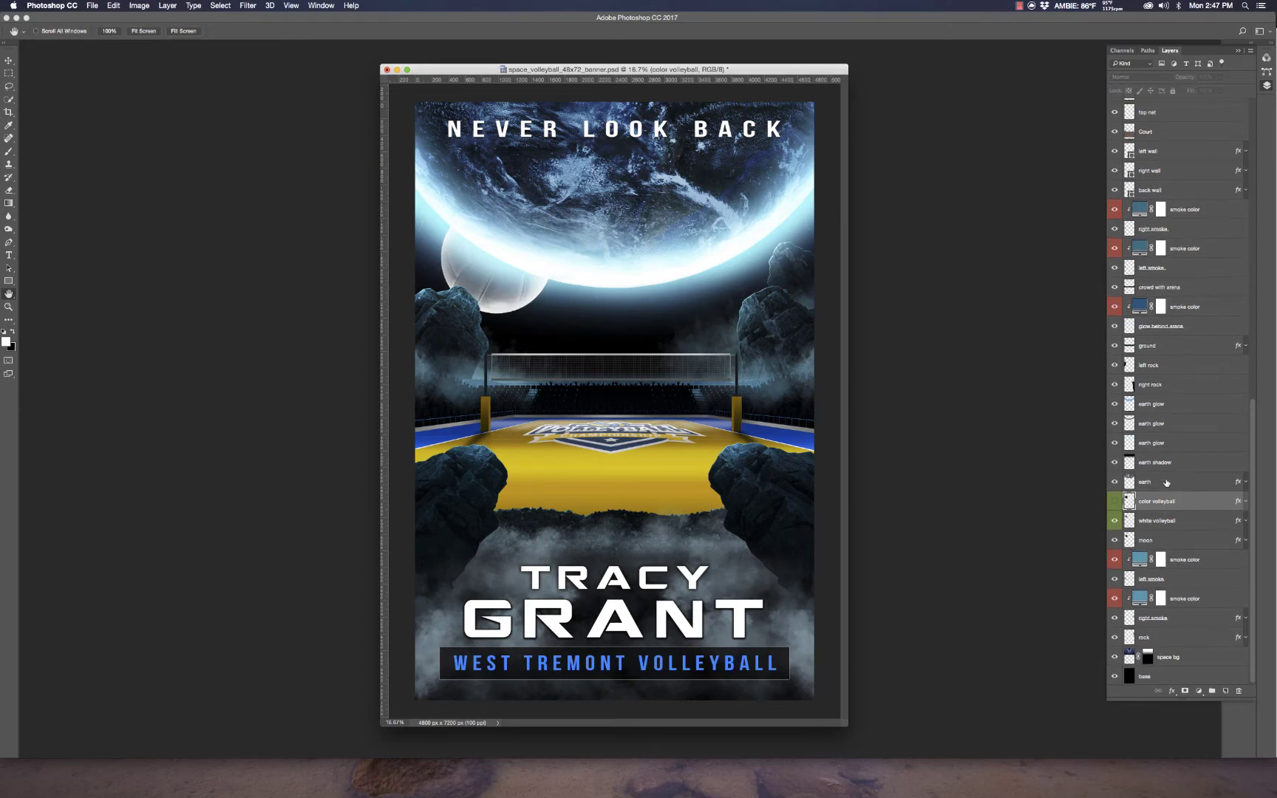
# Inspect the earth layer and toggle the smoke color layer above glow behind arena off and back on.
pyautogui.scroll(2, 1166, 483)
pyautogui.scroll(2, 1166, 483)
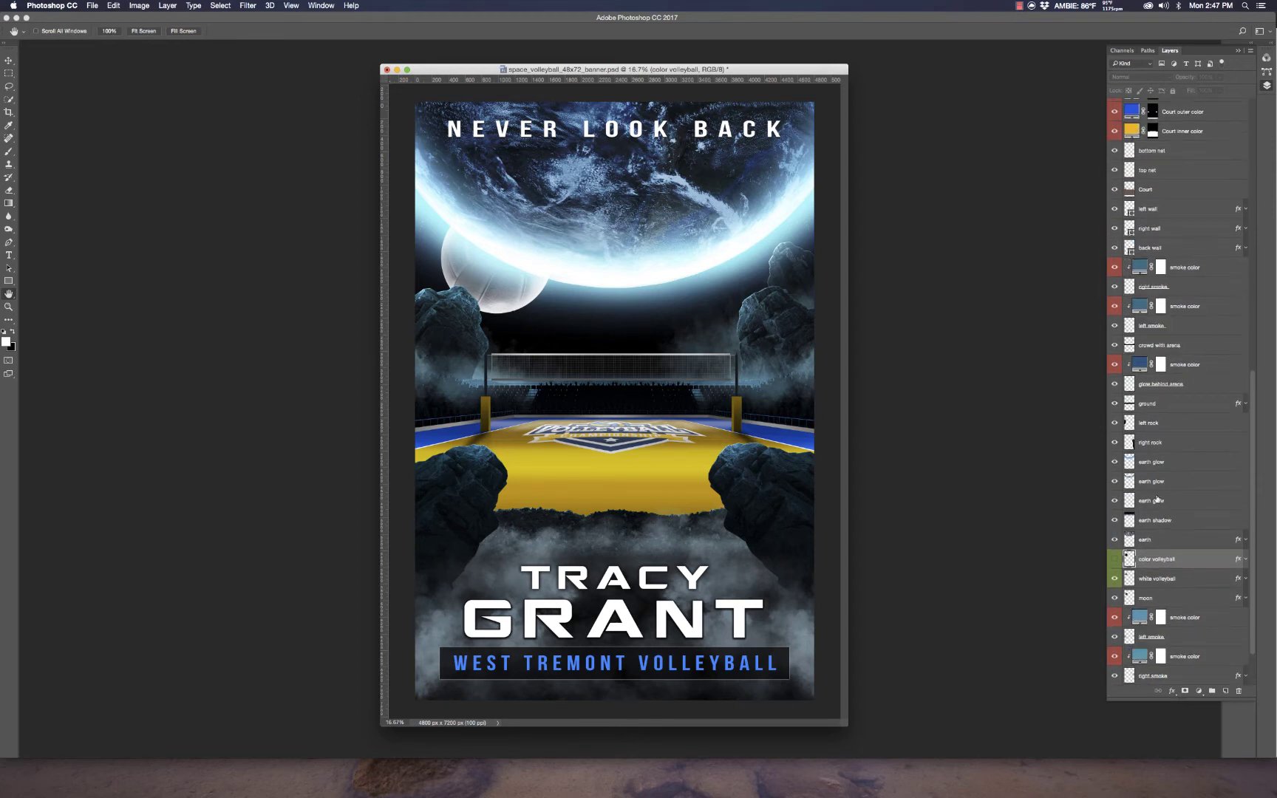
pyautogui.click(1154, 543)
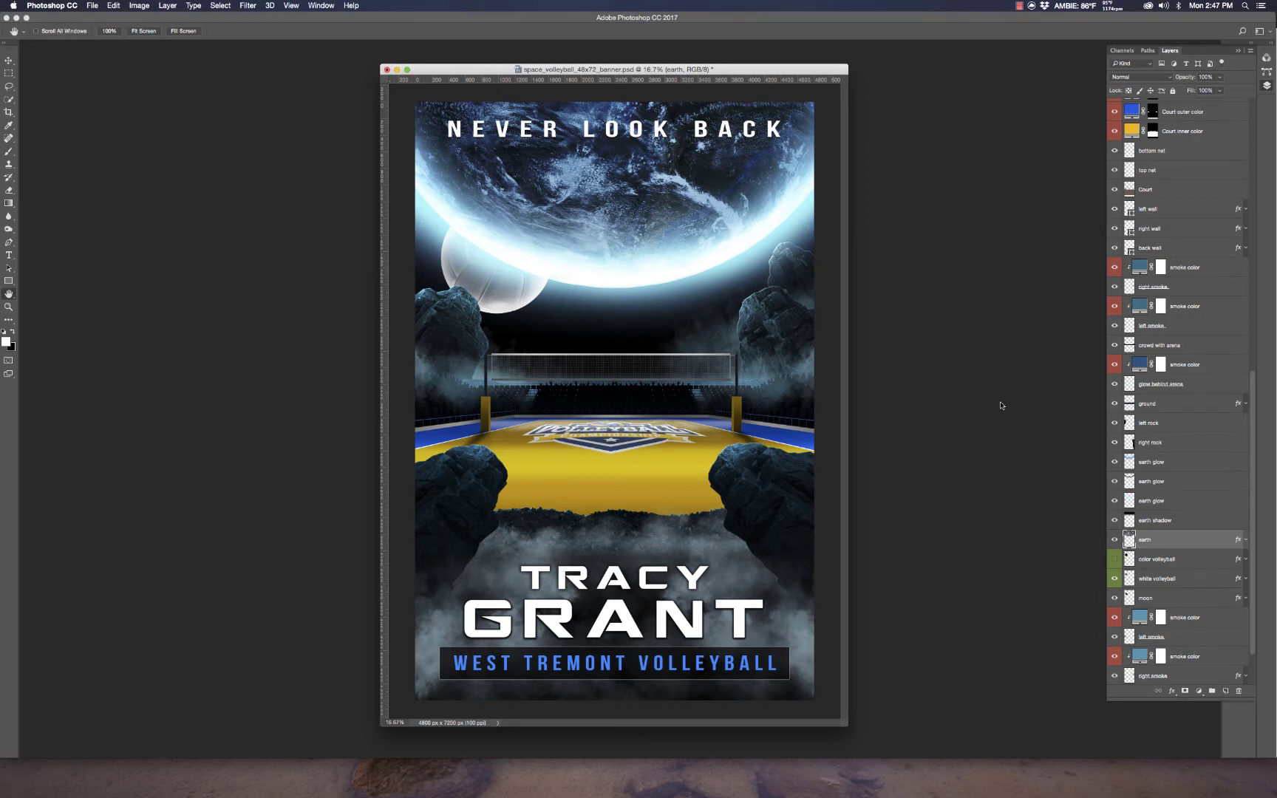
pyautogui.scroll(2, 1171, 454)
pyautogui.scroll(5, 1171, 454)
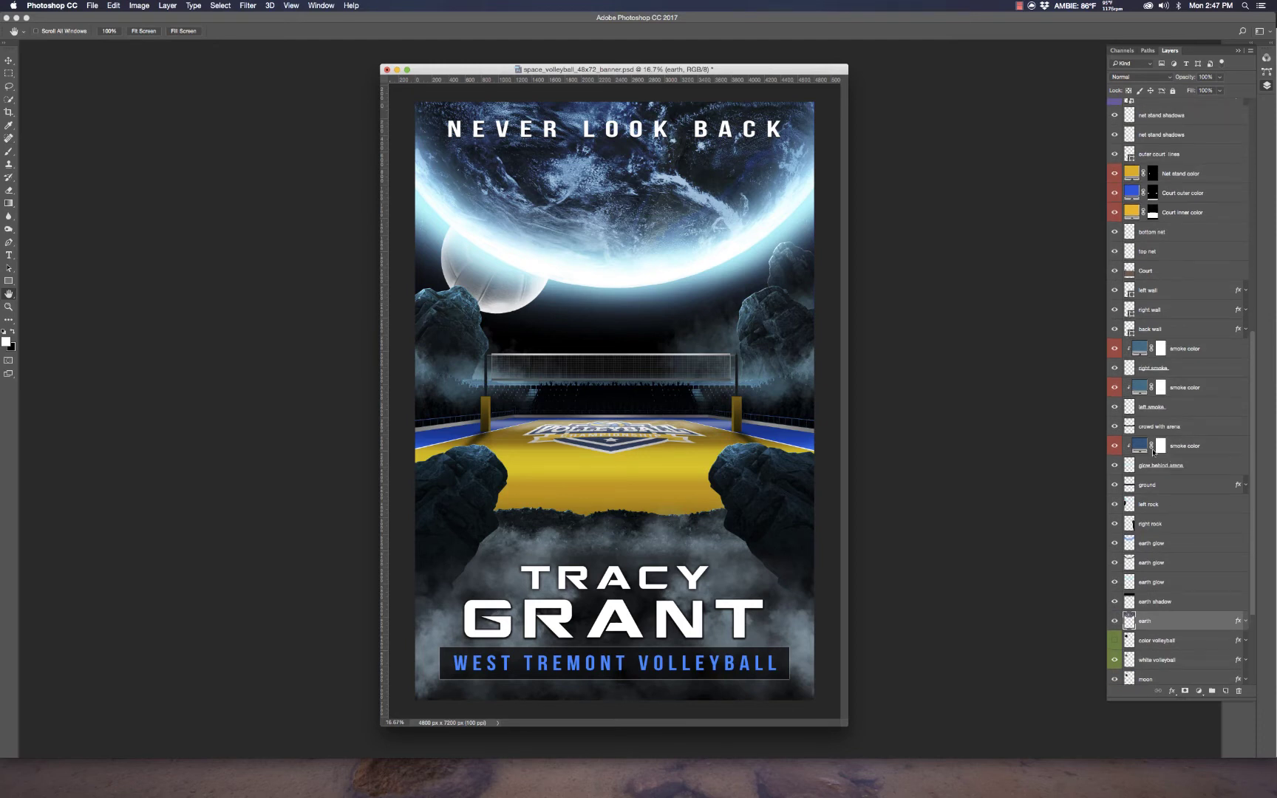
pyautogui.click(1140, 447)
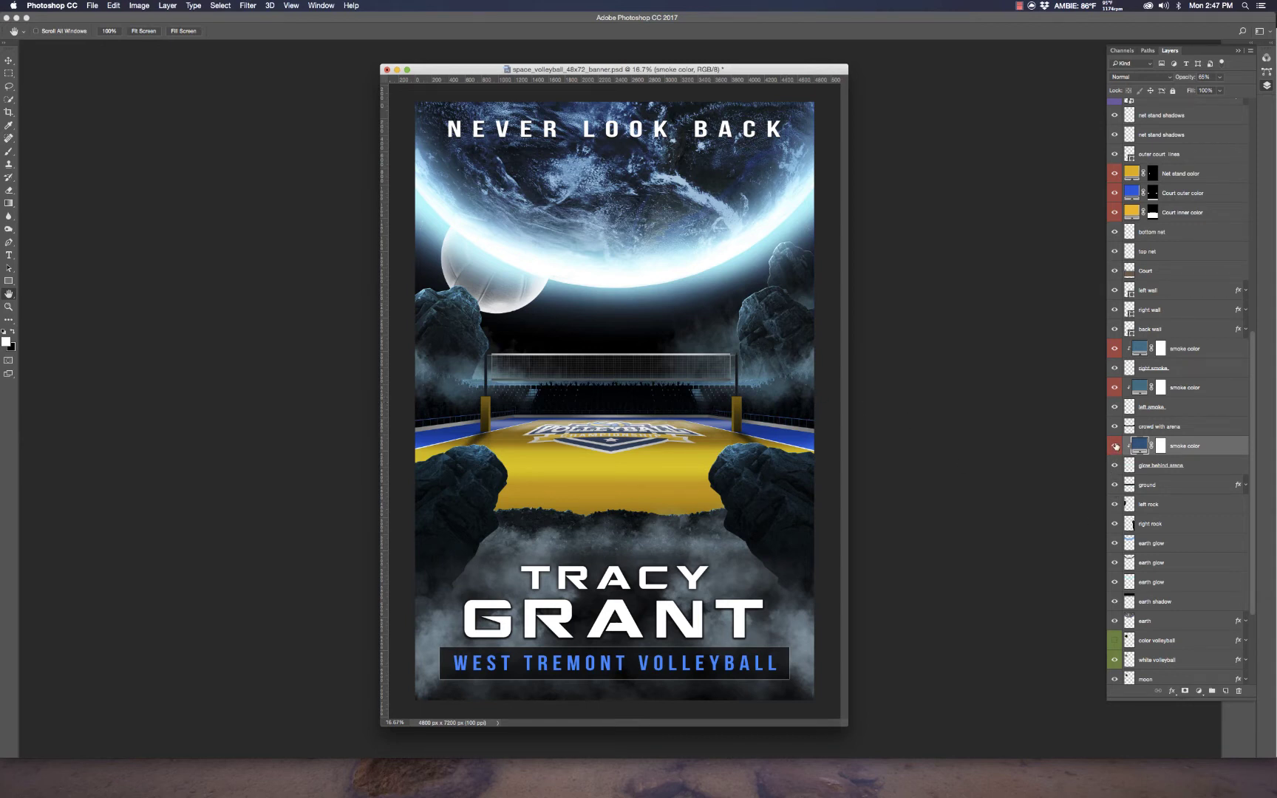
pyautogui.click(1116, 447)
pyautogui.click(1115, 446)
# Preview the banner with and without the crowd with arena layer, leaving the layer visible.
pyautogui.click(1133, 430)
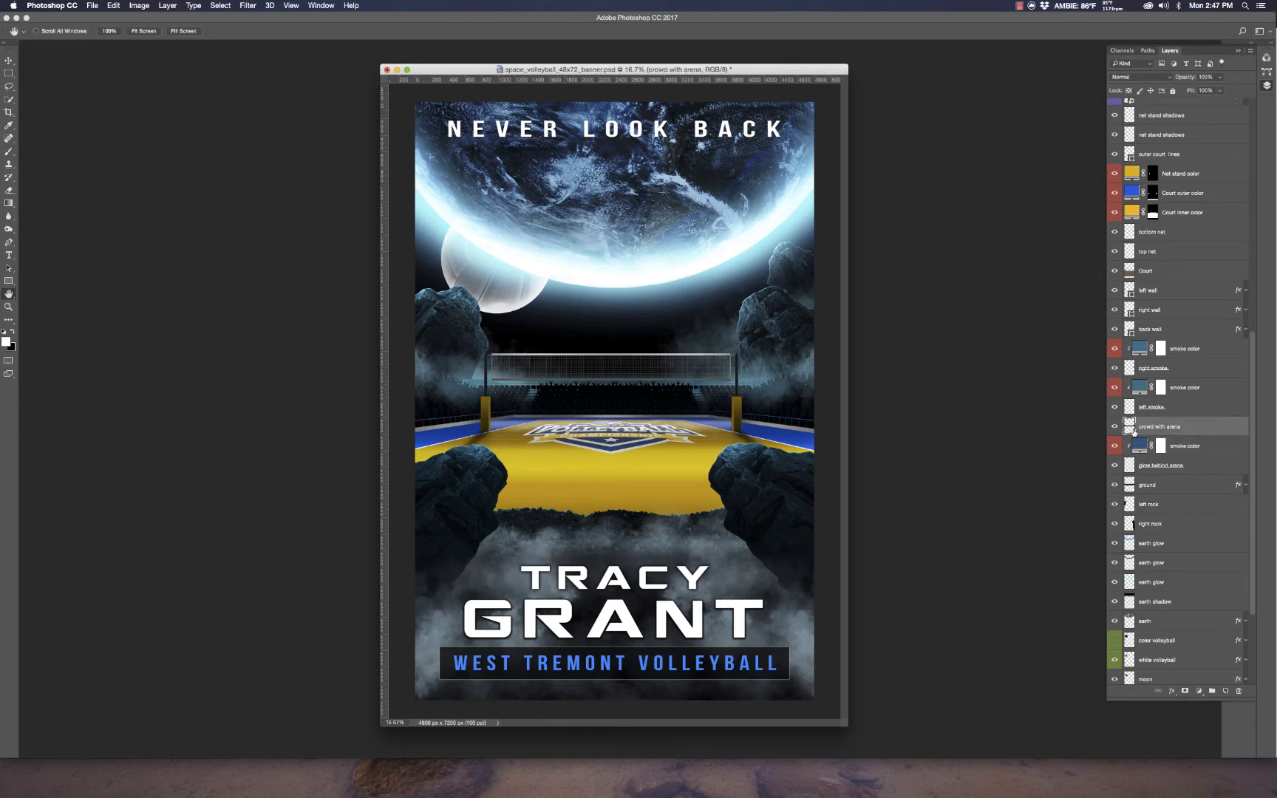
pyautogui.click(1114, 428)
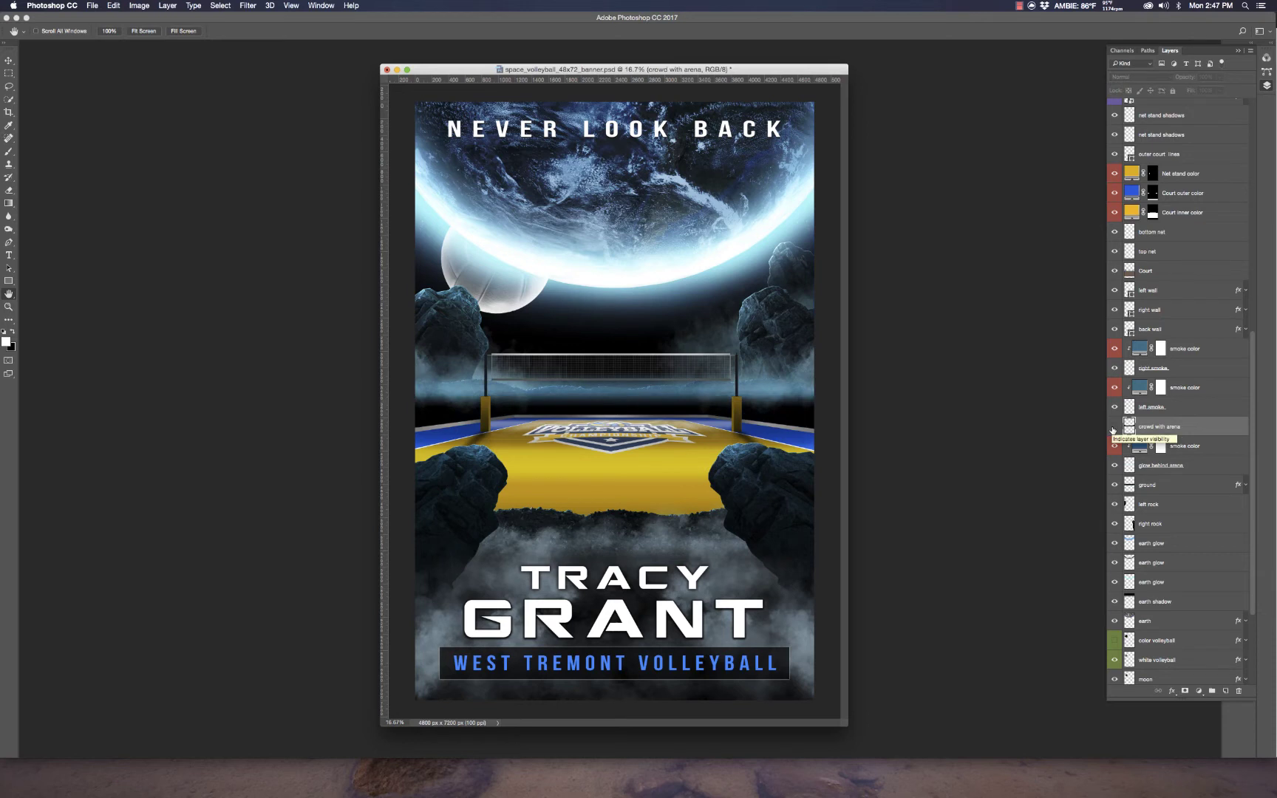
pyautogui.click(1114, 427)
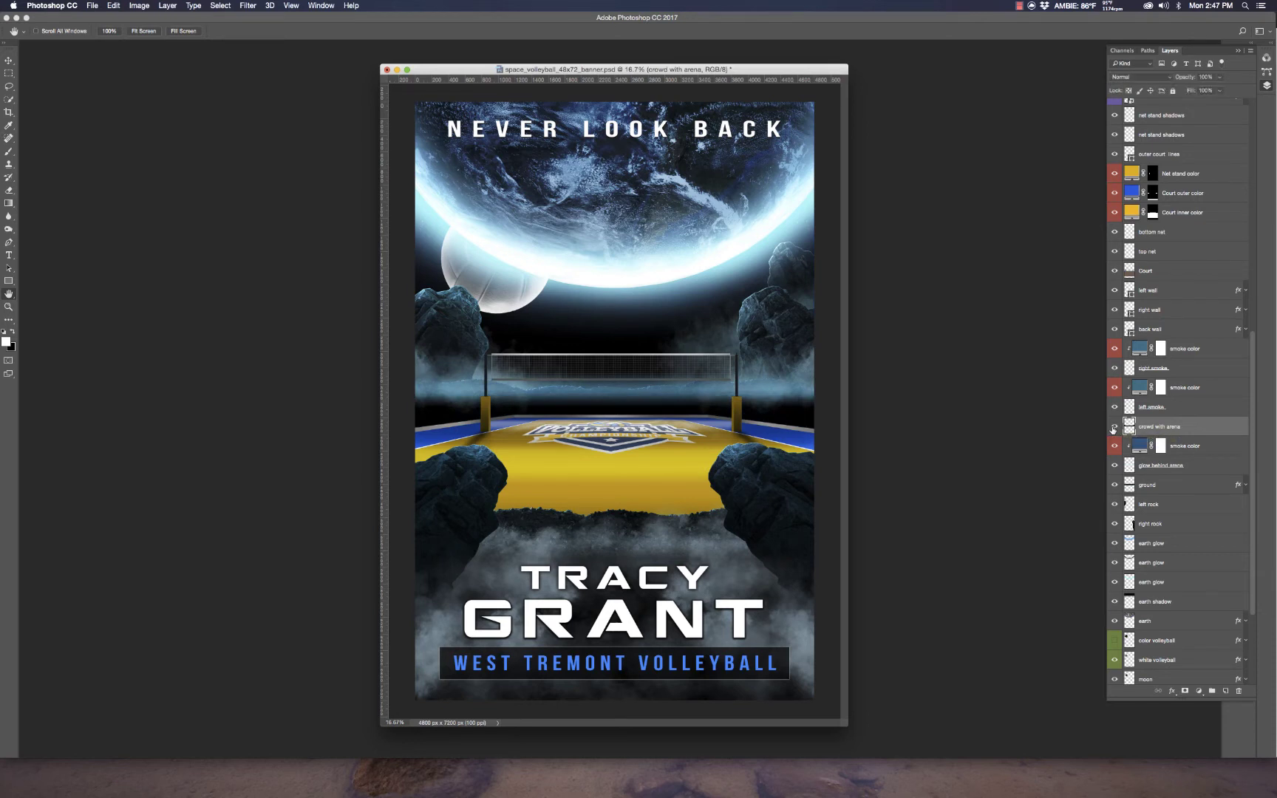
pyautogui.click(1114, 427)
pyautogui.click(1115, 427)
# Toggle the arena's right smoke layer and the smoke color layers of both side smokes off and on to compare their effect.
pyautogui.click(1139, 373)
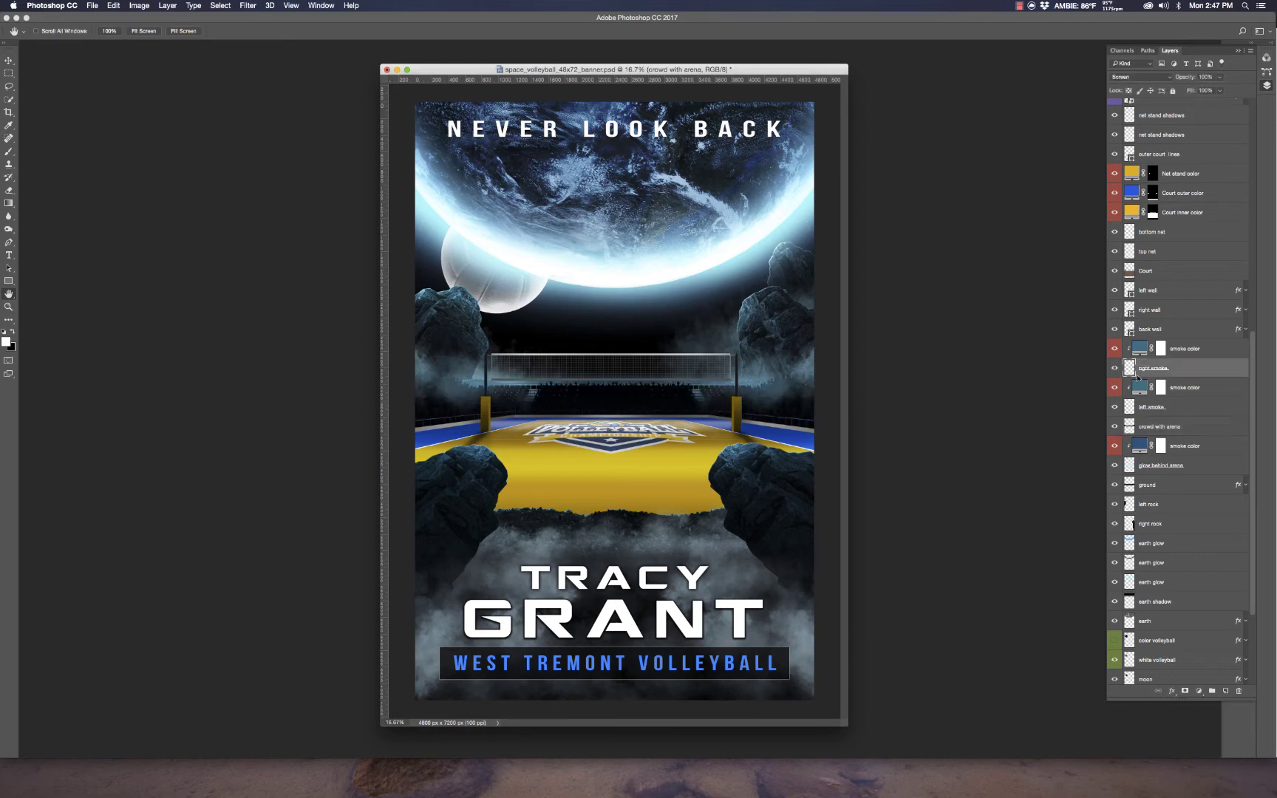
pyautogui.click(1143, 353)
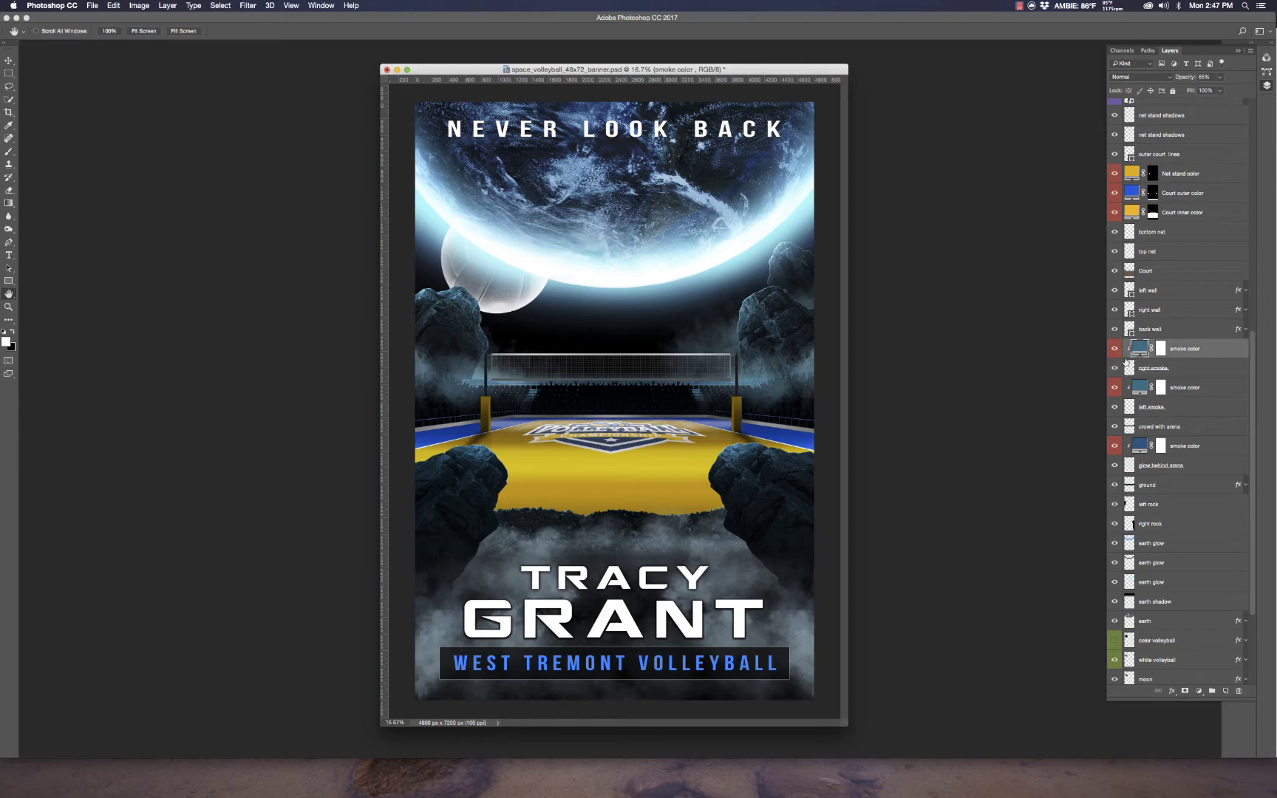
pyautogui.click(1115, 350)
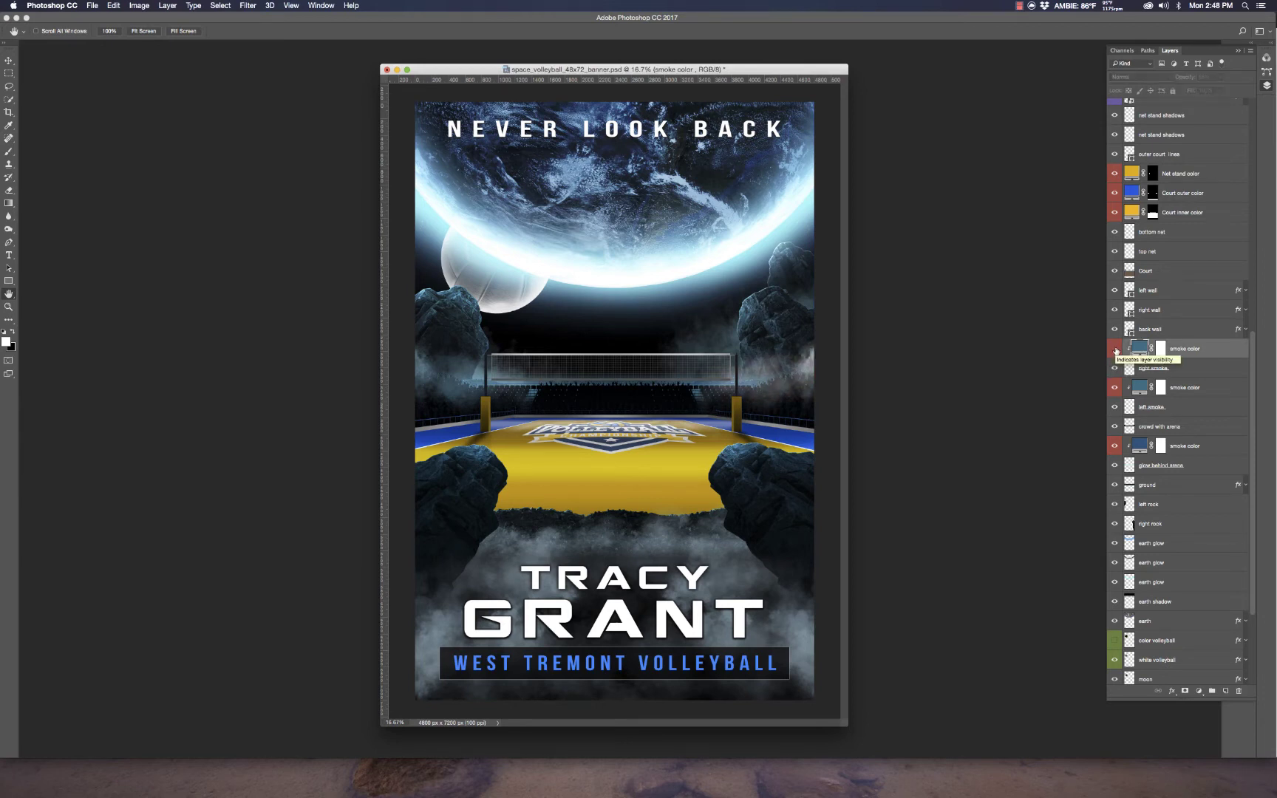
pyautogui.click(1116, 350)
pyautogui.click(1116, 350)
pyautogui.click(1116, 349)
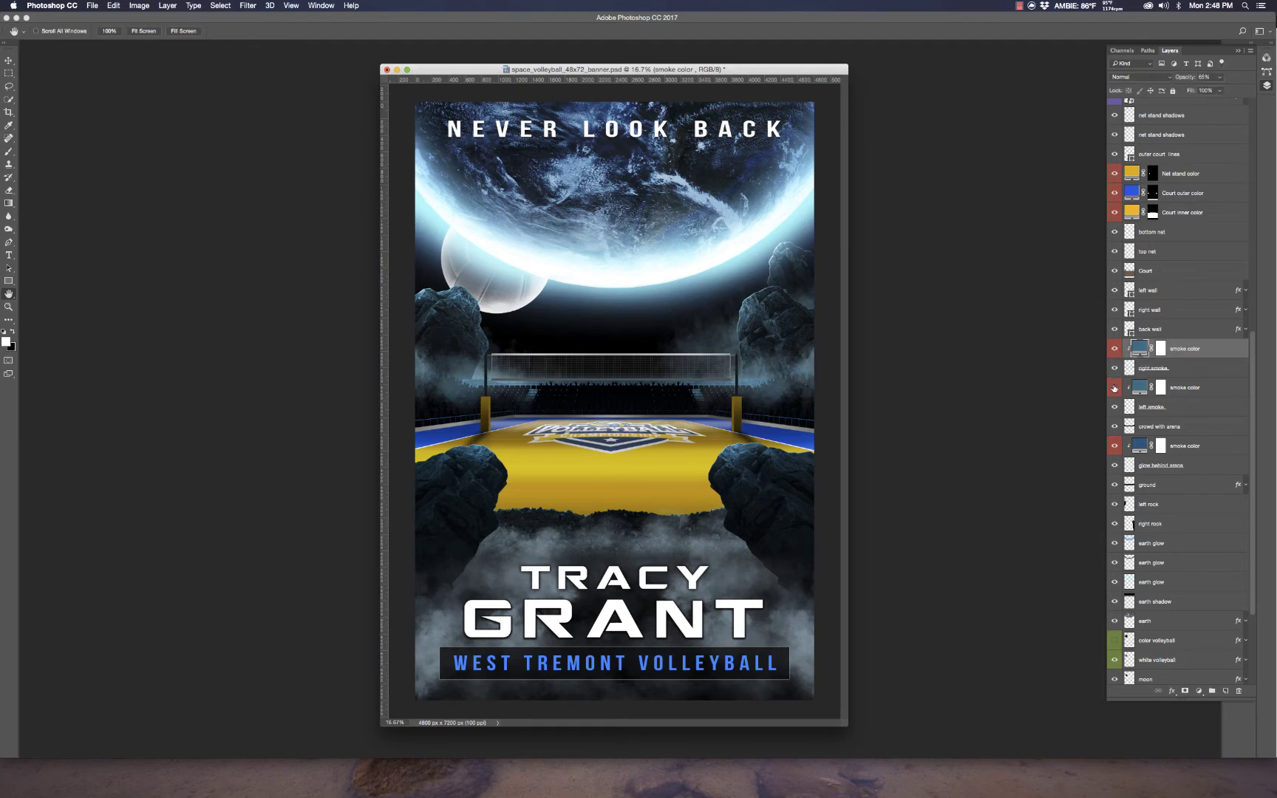
pyautogui.click(1116, 376)
pyautogui.click(1114, 389)
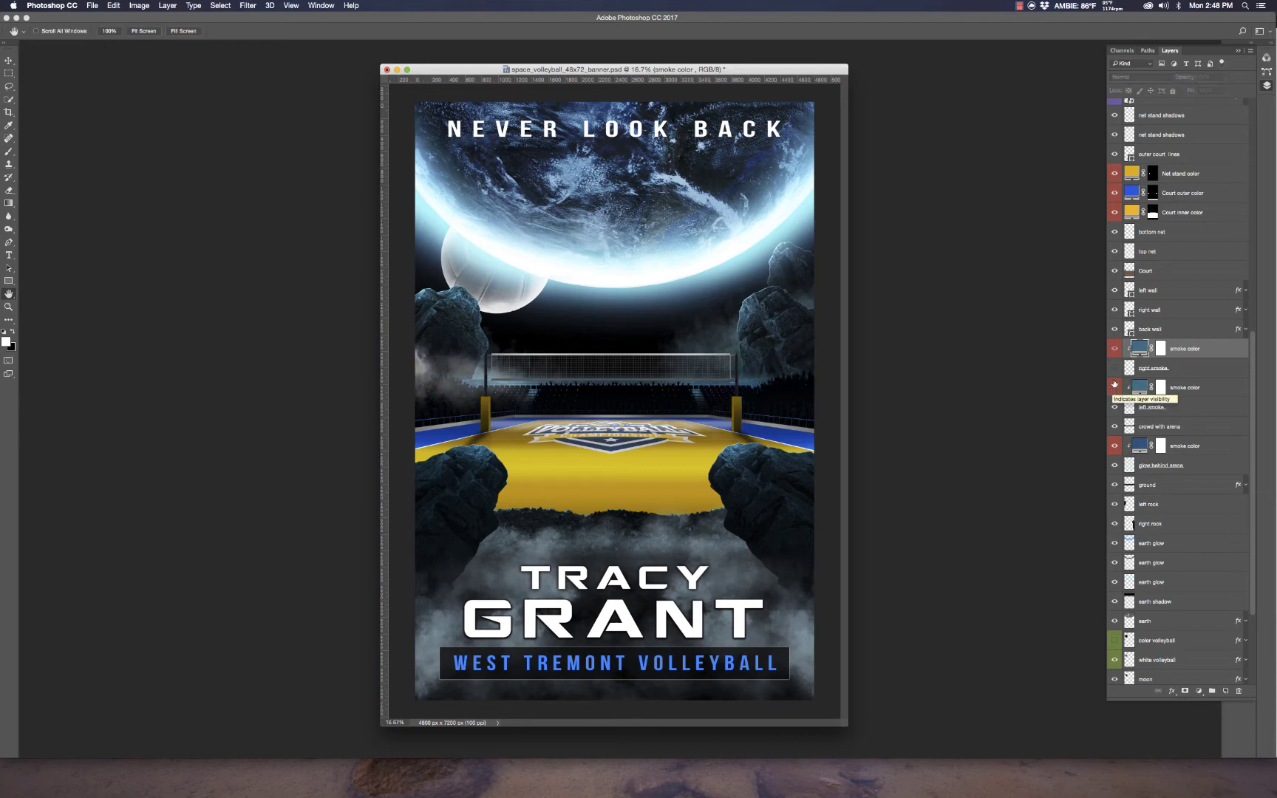
pyautogui.click(1115, 368)
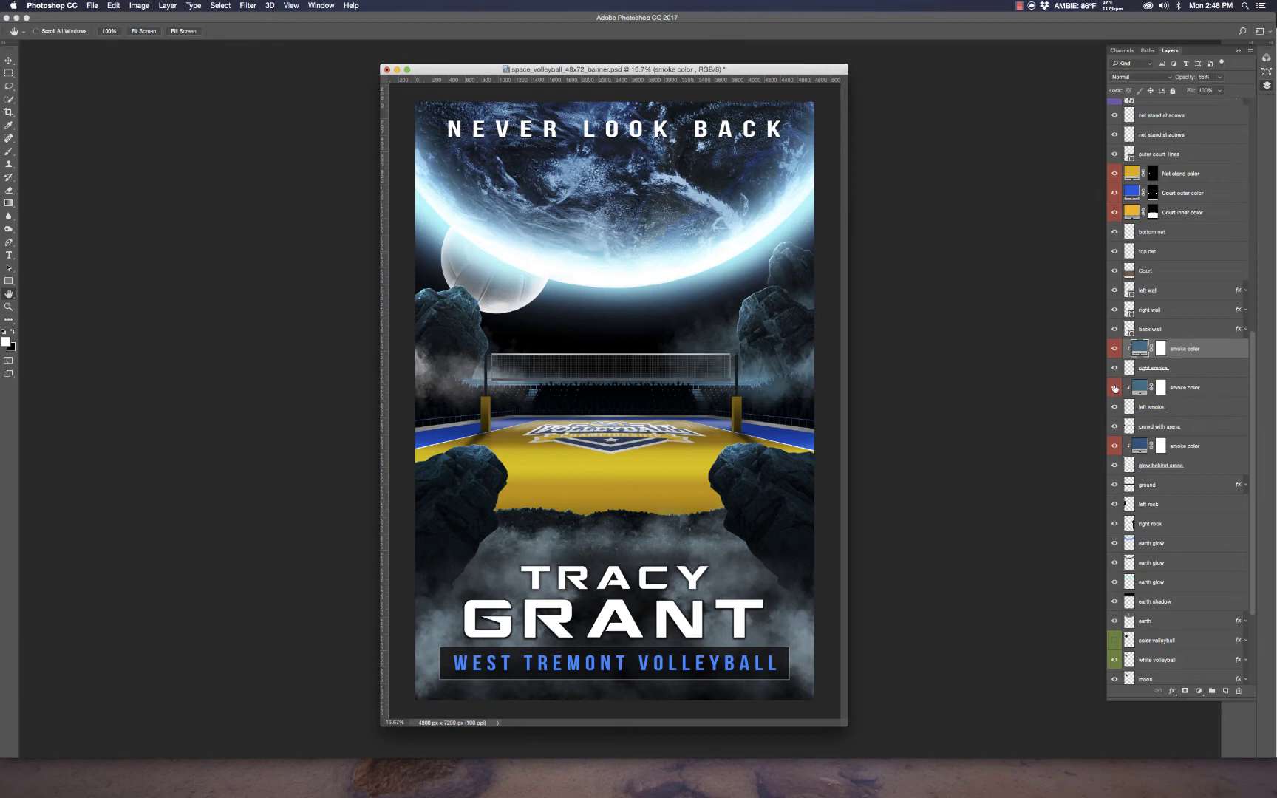
pyautogui.click(1113, 389)
# Inspect the back wall and Court layers in the layer stack.
pyautogui.scroll(1, 1154, 393)
pyautogui.scroll(2, 1154, 392)
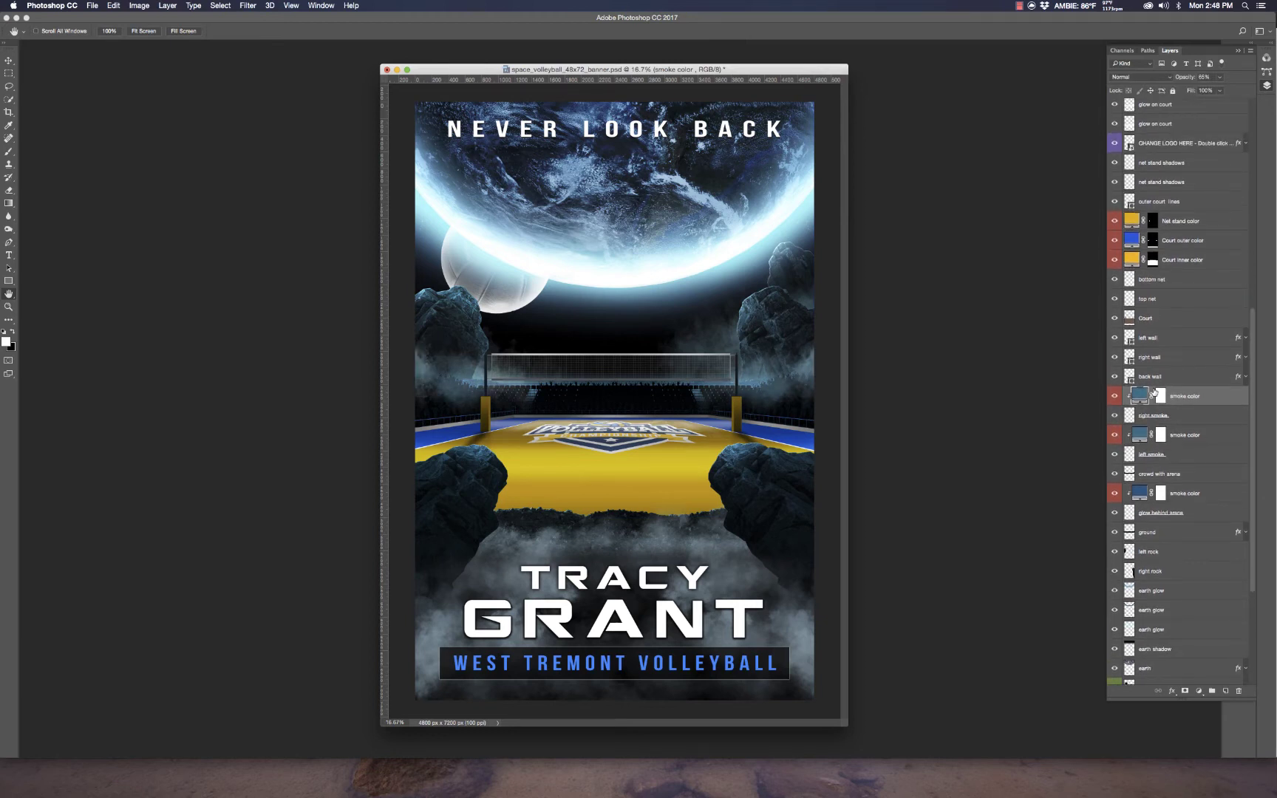
pyautogui.click(1150, 378)
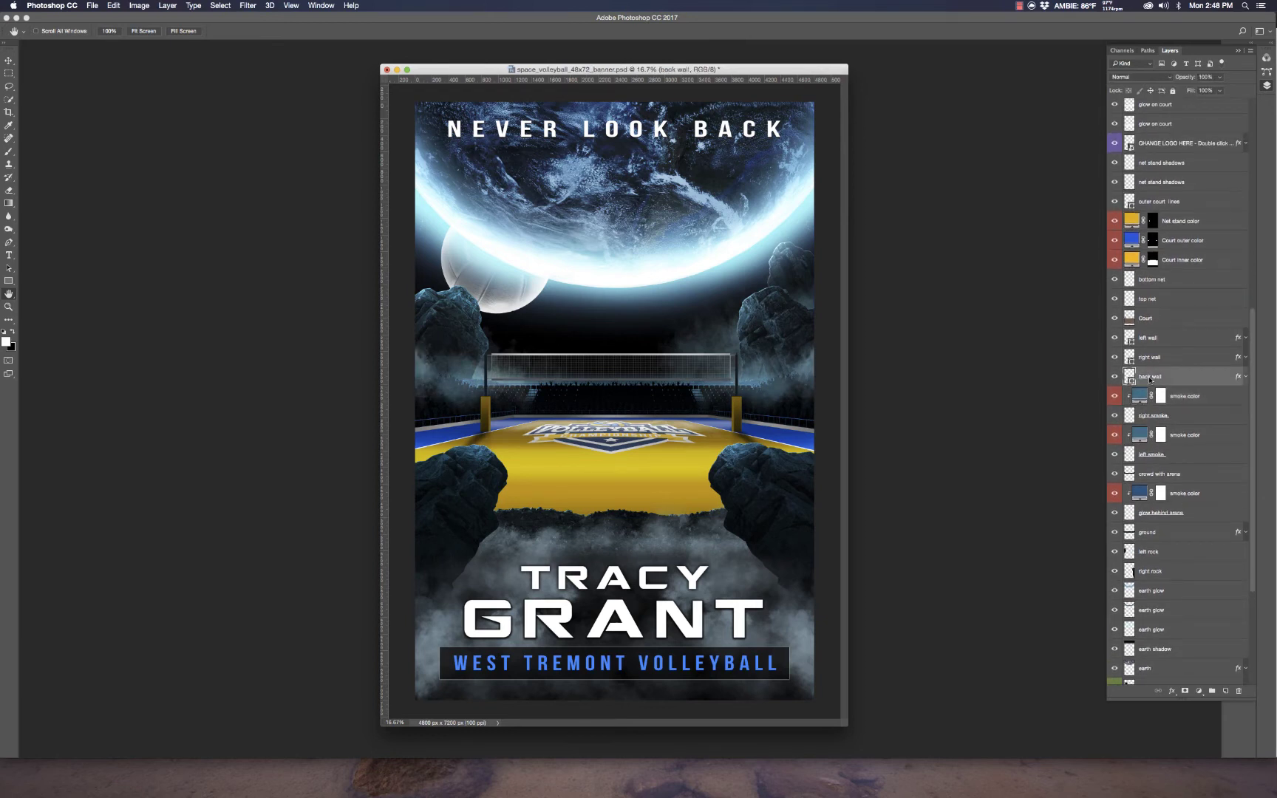
pyautogui.scroll(1, 1154, 370)
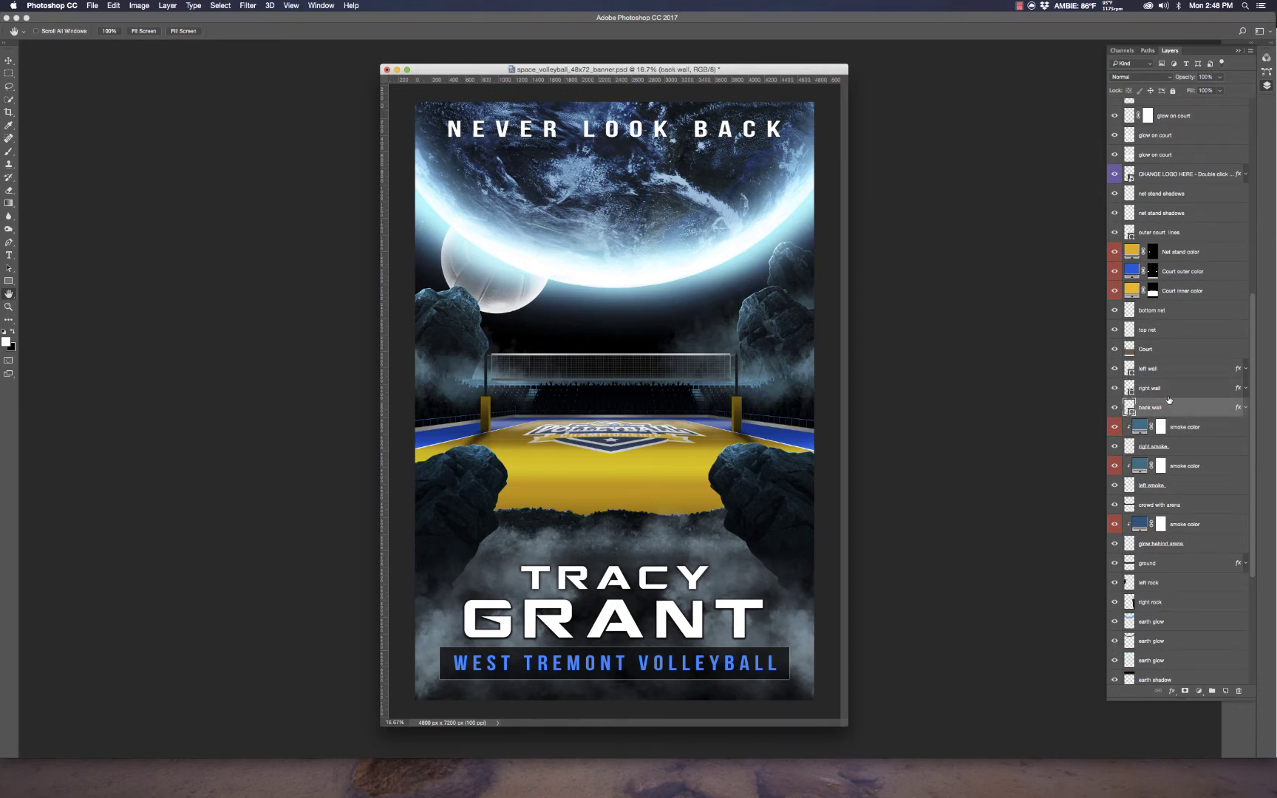
pyautogui.click(1158, 348)
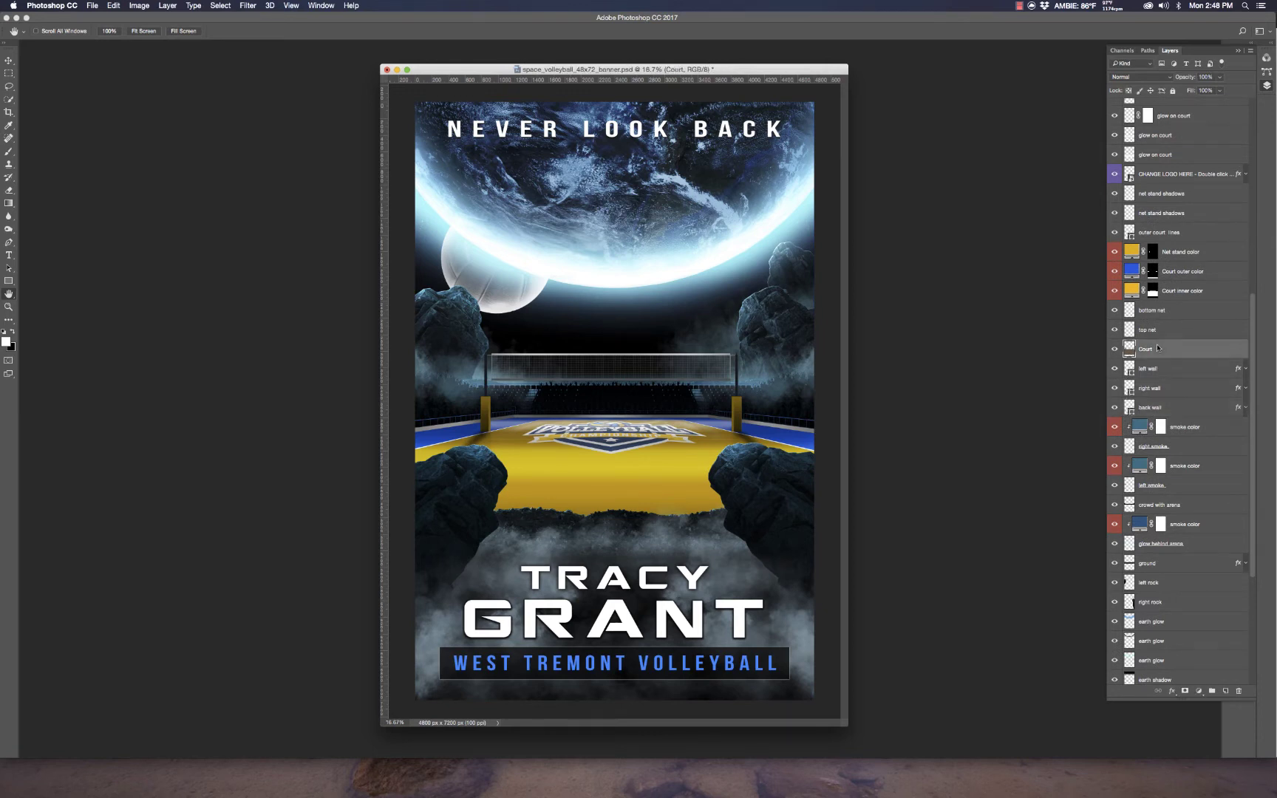
pyautogui.scroll(1, 1159, 325)
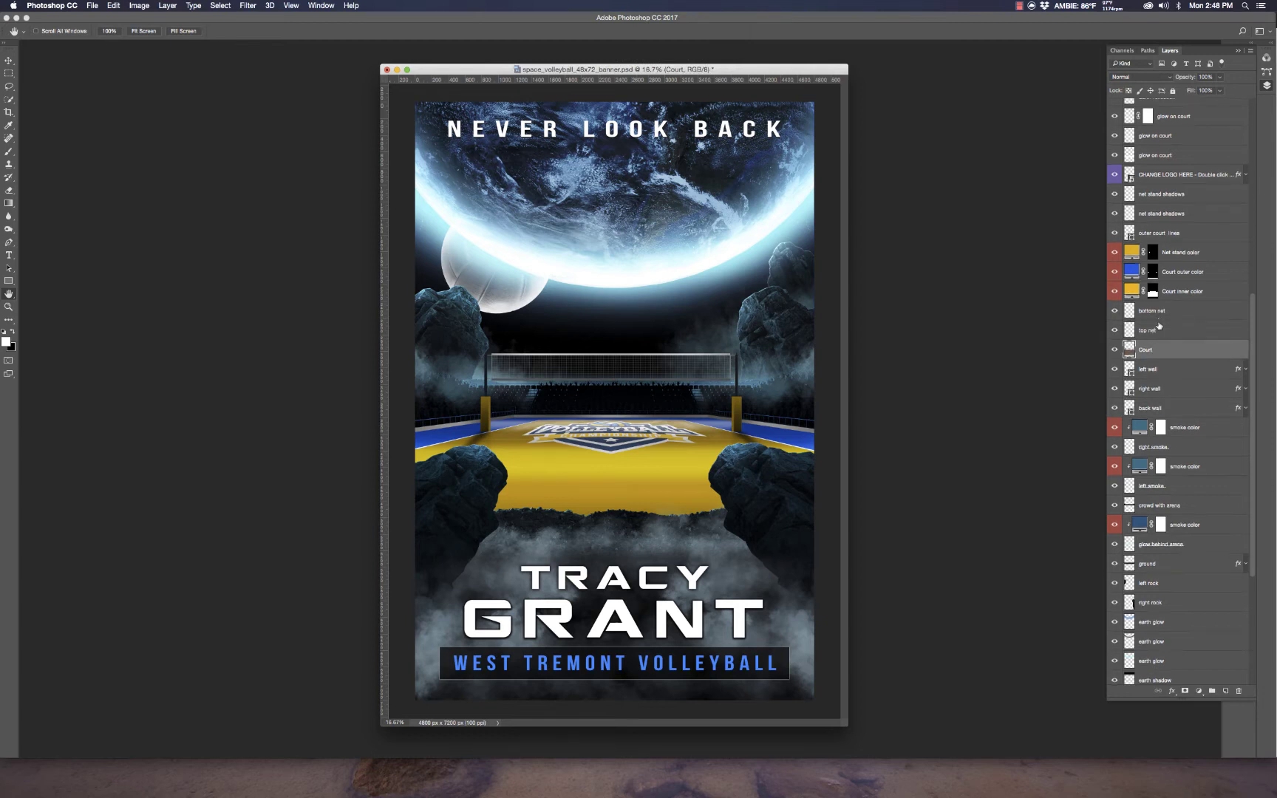
pyautogui.scroll(3, 1159, 324)
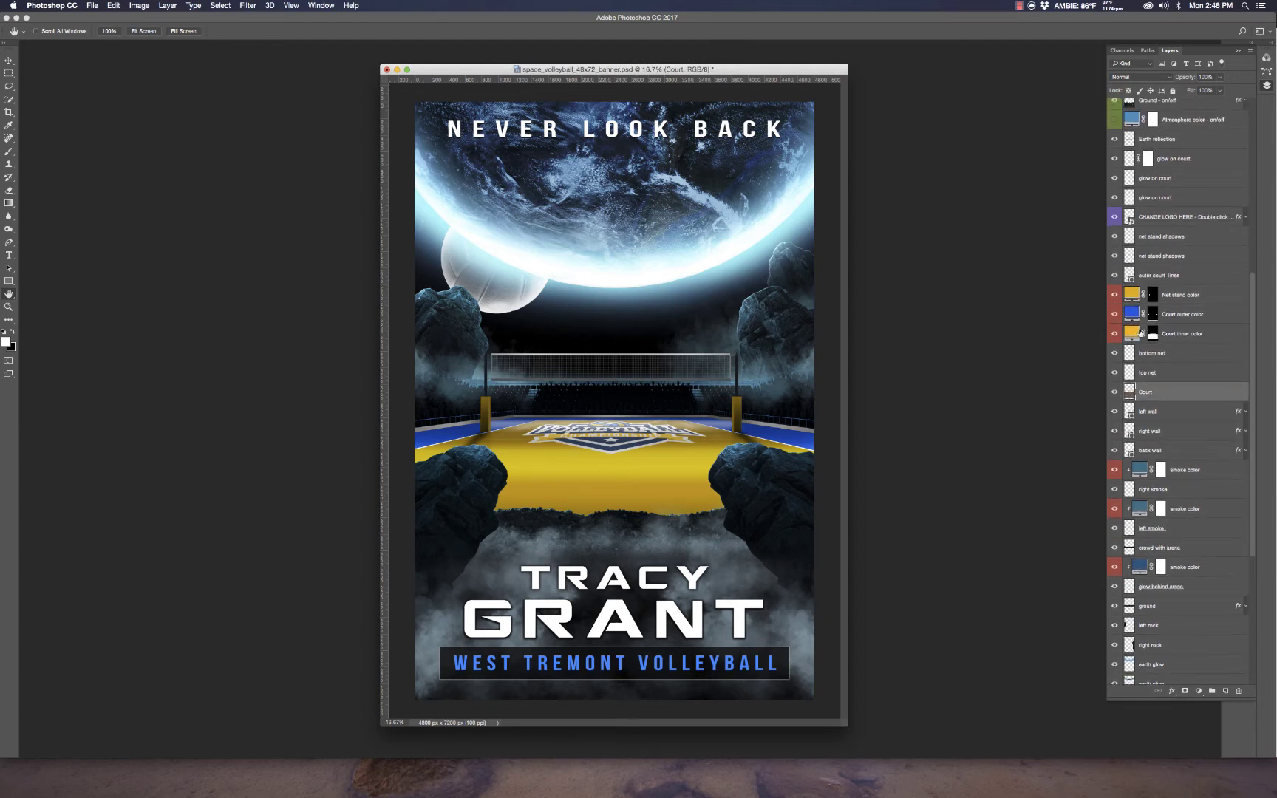
# Change the Court inner color fill layer to dark red, #ba0101.
pyautogui.click(1131, 335)
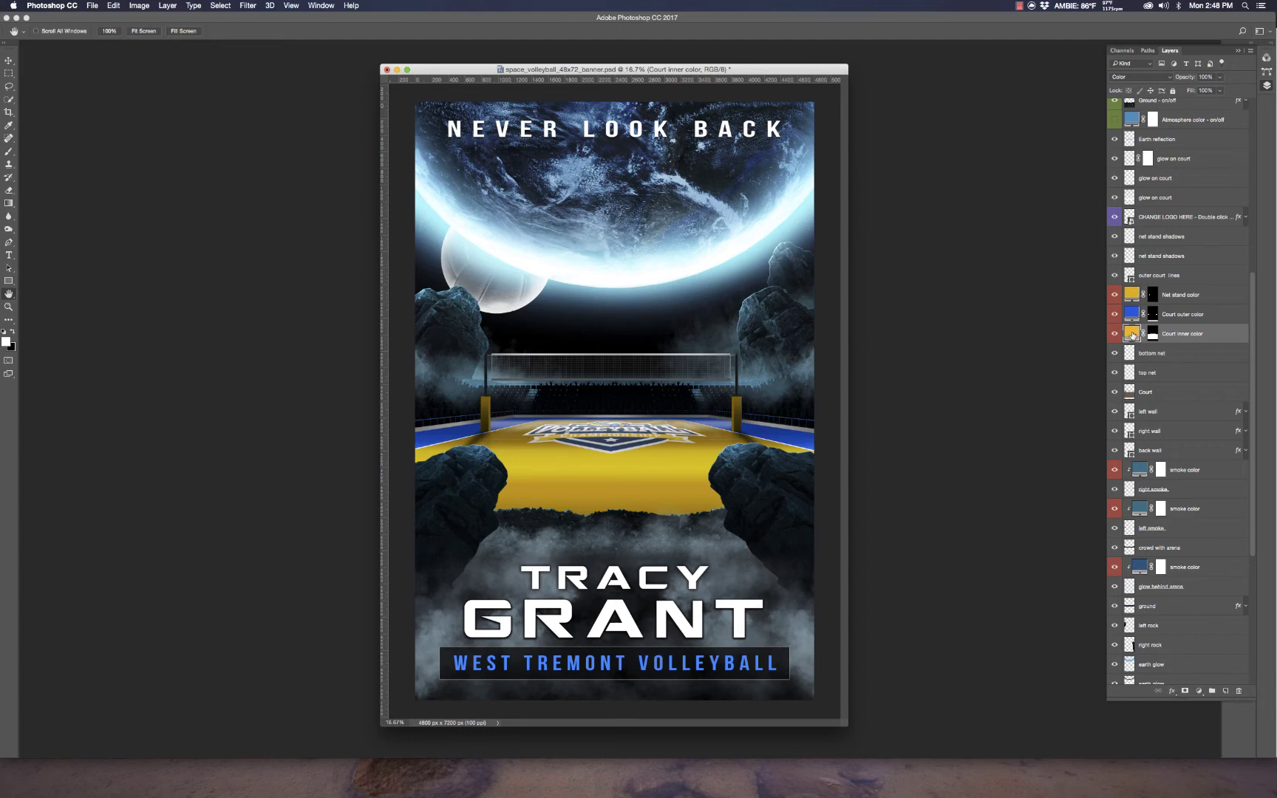
pyautogui.doubleClick(1133, 334)
pyautogui.click(1021, 486)
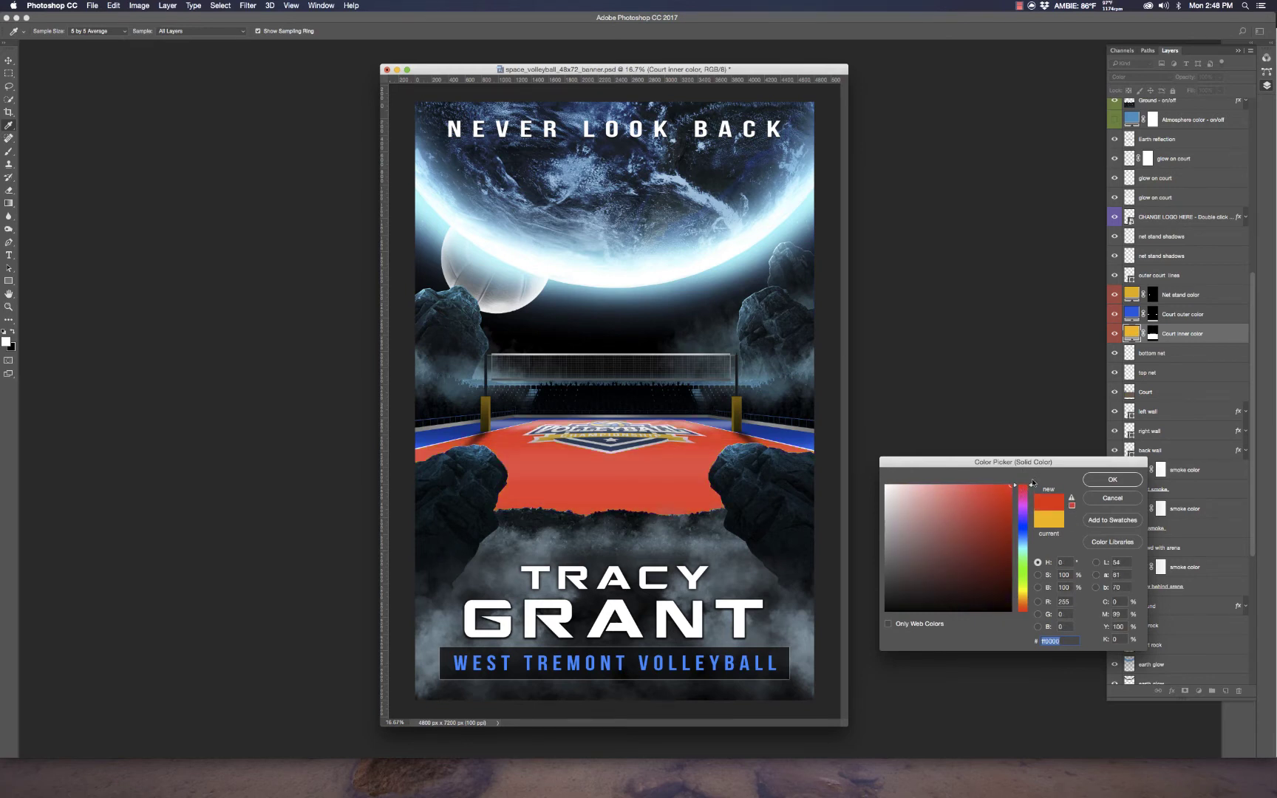
pyautogui.click(1010, 519)
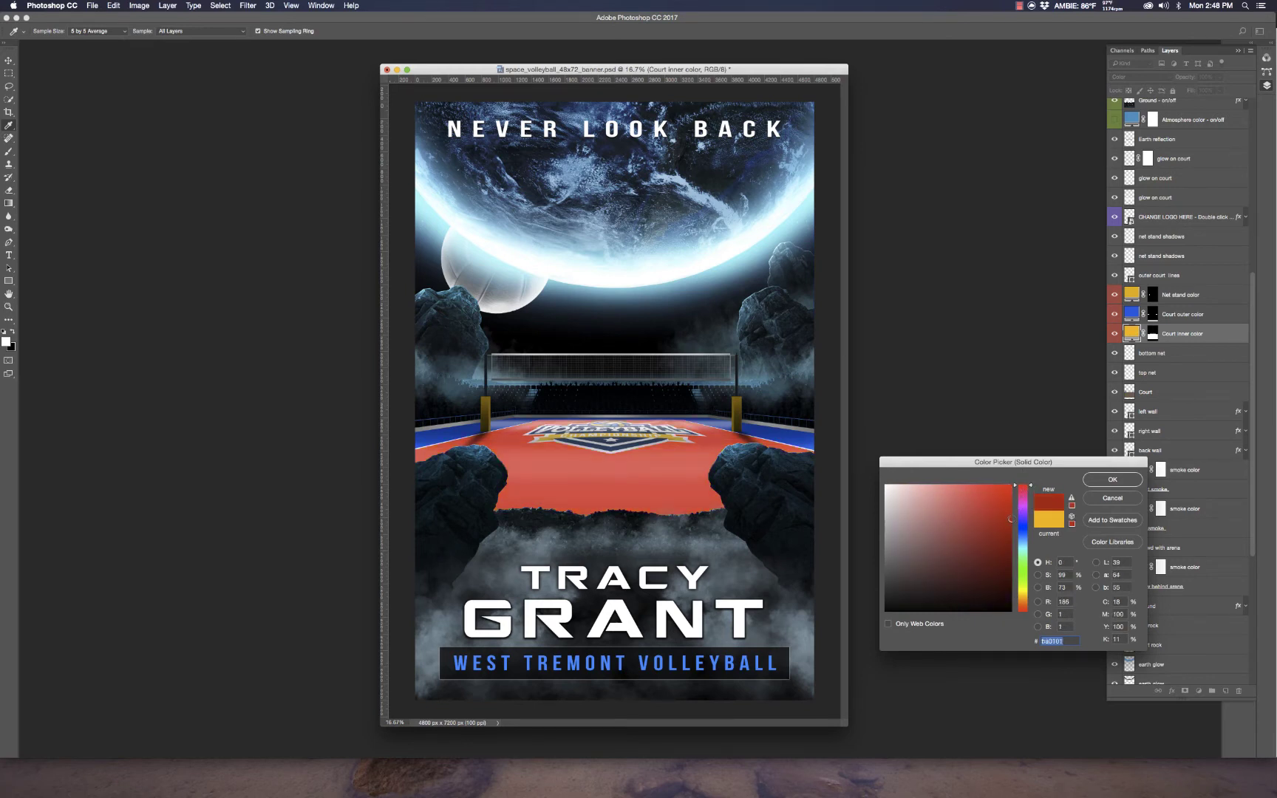
pyautogui.click(1112, 480)
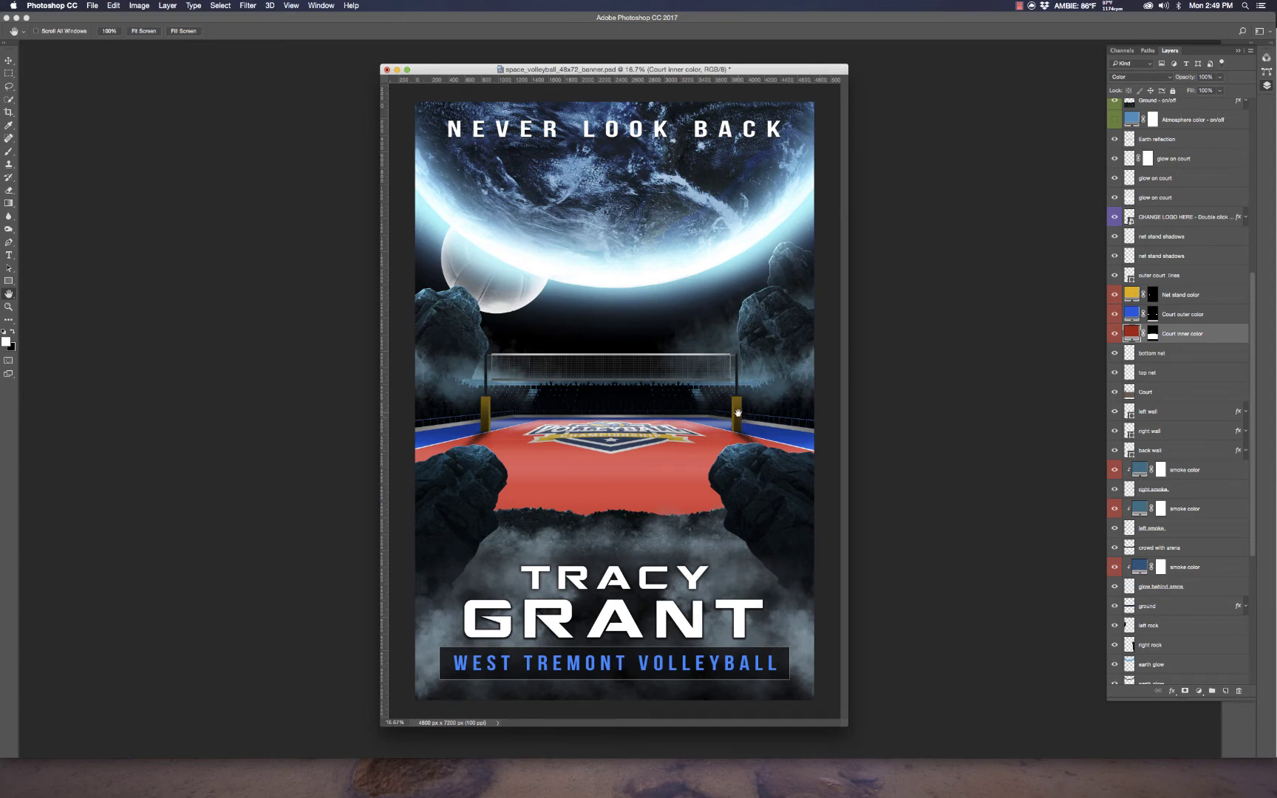
# Try recoloring the Net stand color fill layer with a shade of the blue sampled from the court's outer area.
pyautogui.doubleClick(1132, 293)
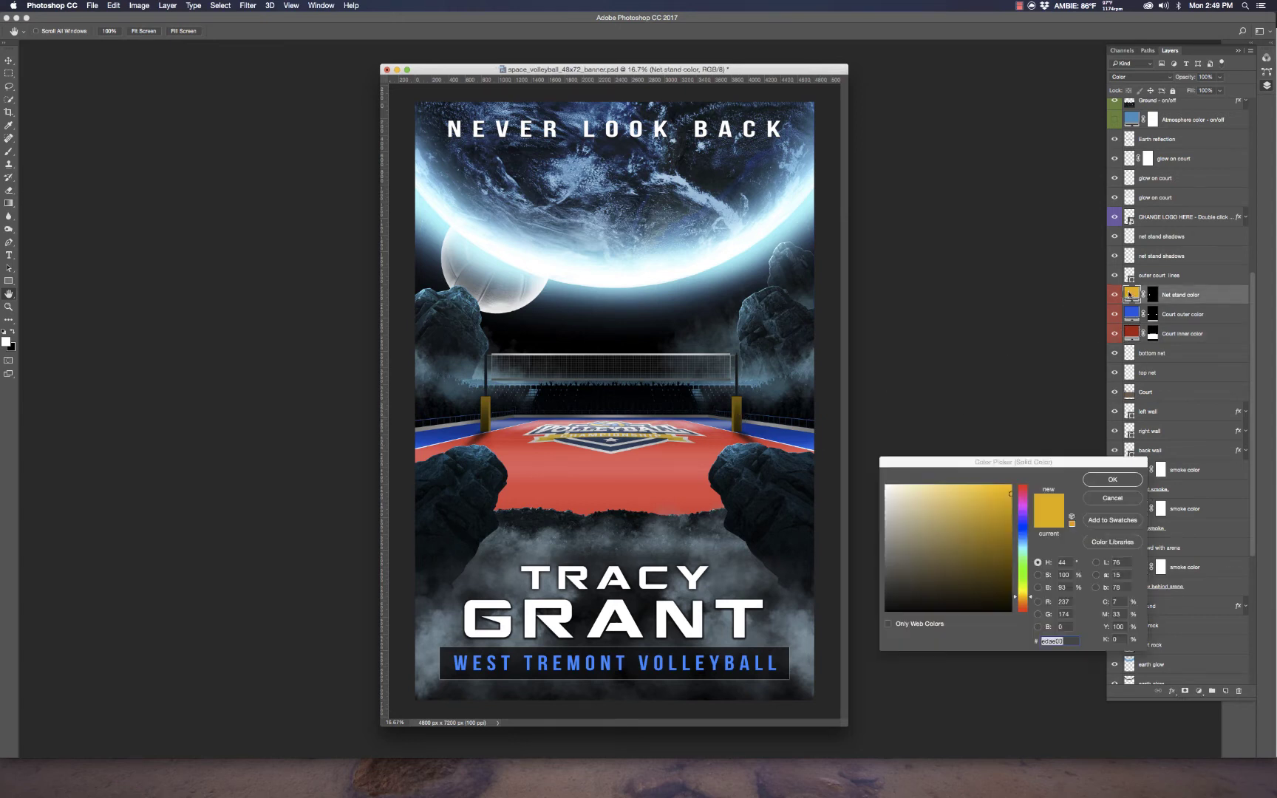
pyautogui.click(809, 445)
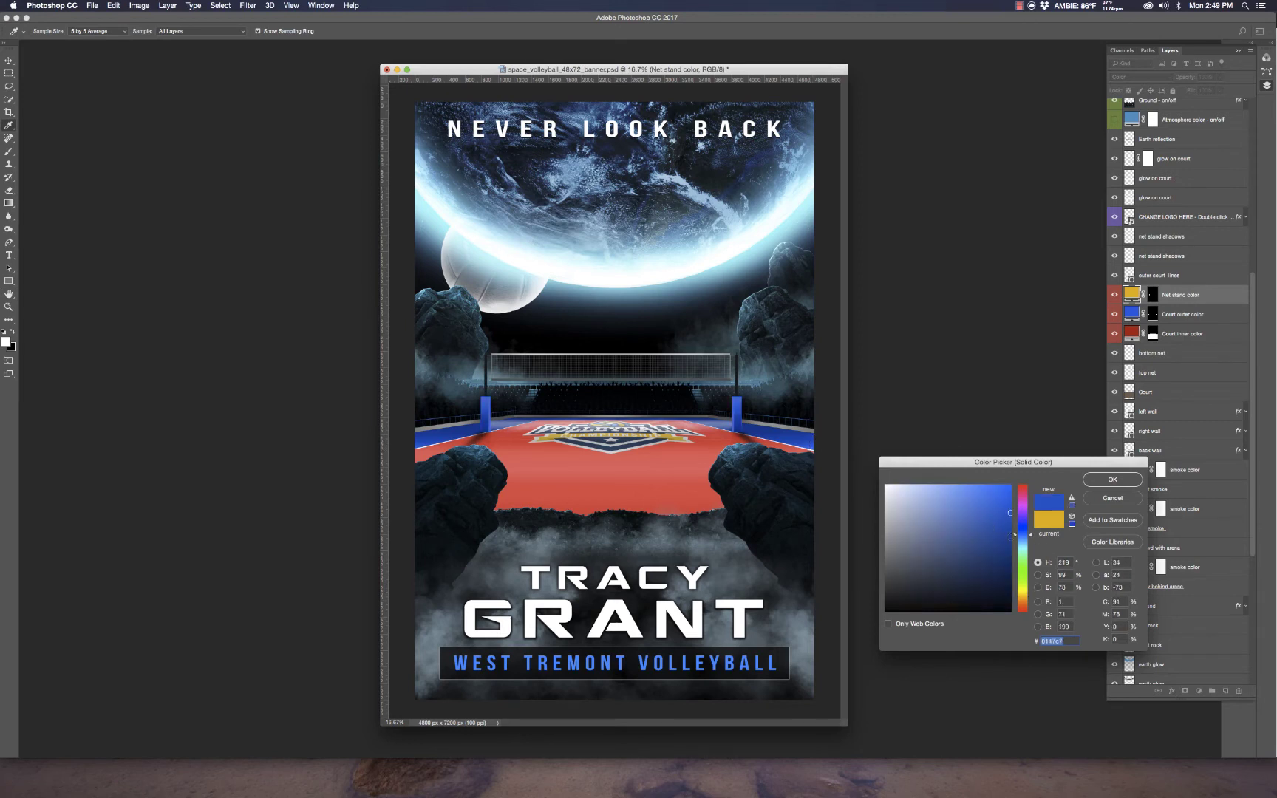
pyautogui.click(1005, 533)
pyautogui.click(1091, 483)
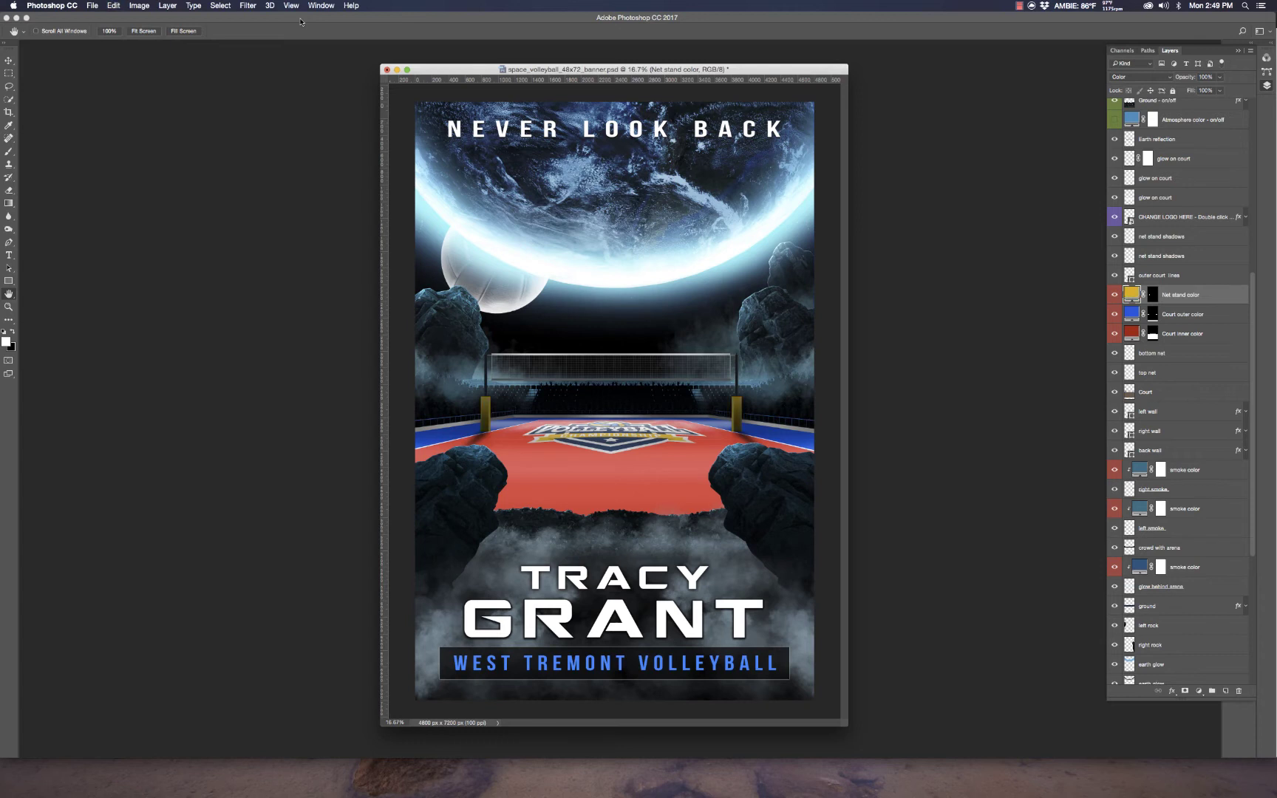
# Step back in the history to undo the dark red change of the Court inner color layer.
pyautogui.click(118, 5)
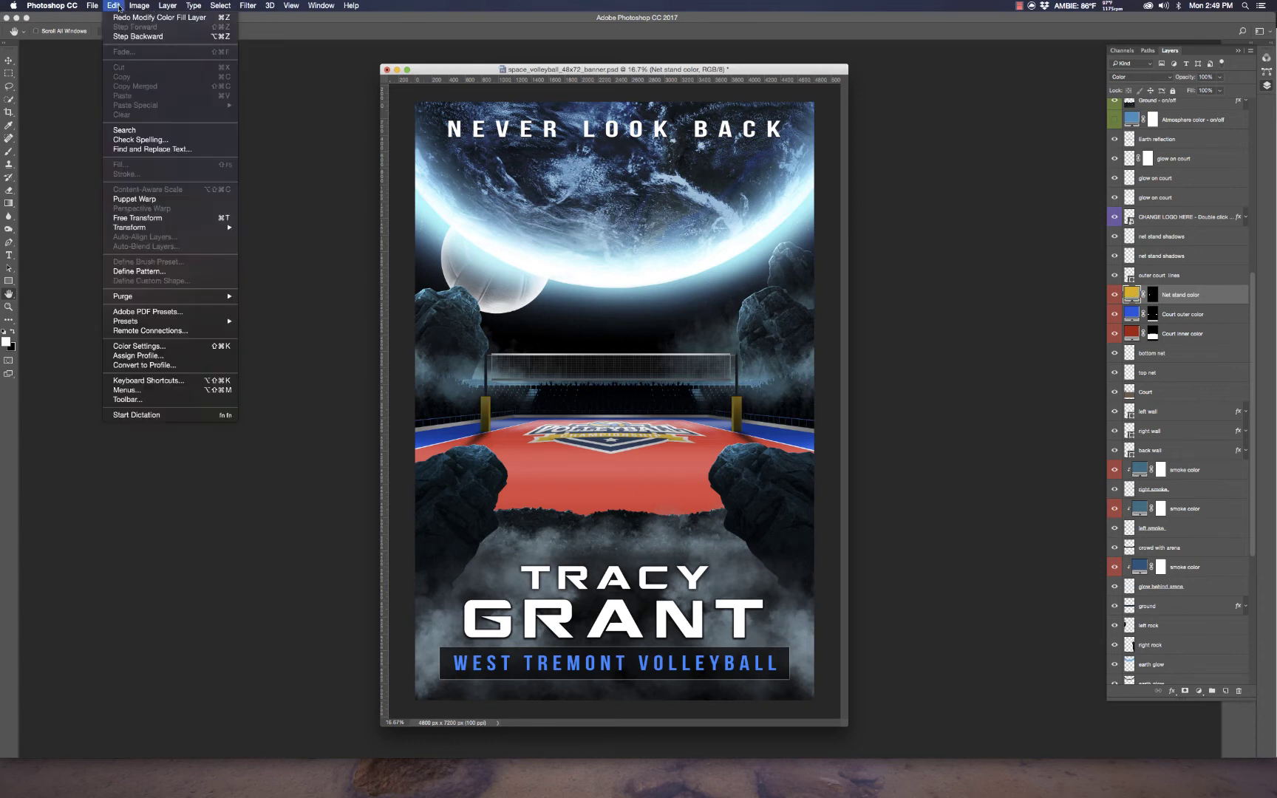
pyautogui.click(118, 36)
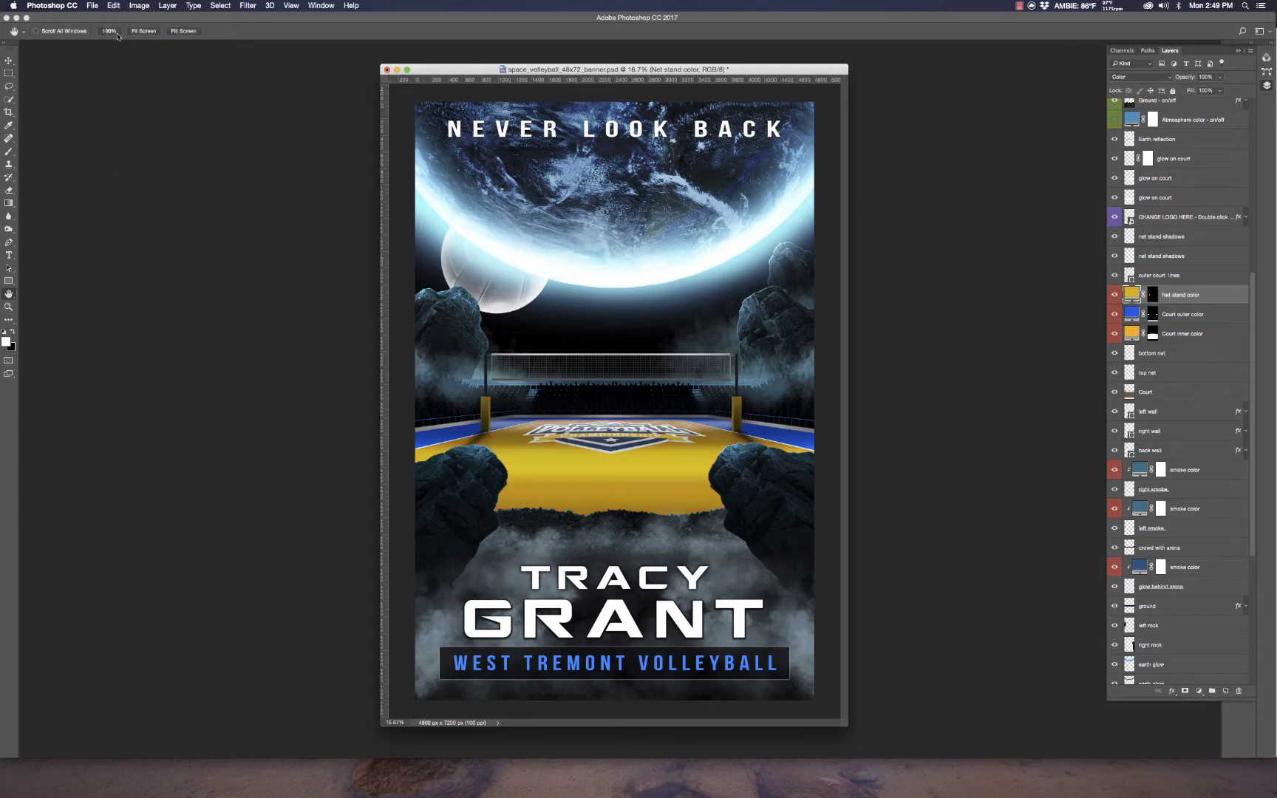
# Open the CHANGE LOGO HERE smart object for editing and move its document window toward the middle of the workspace.
pyautogui.scroll(2, 1201, 299)
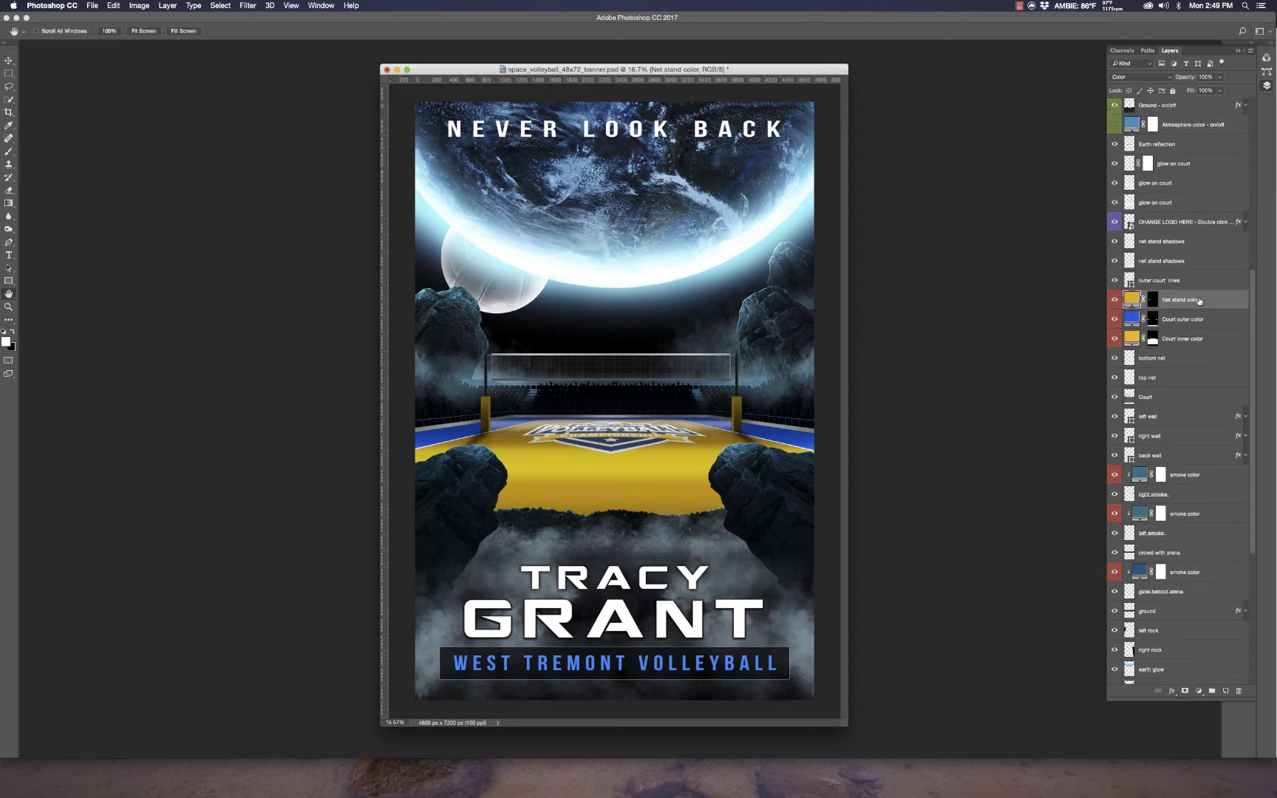
pyautogui.scroll(4, 1201, 303)
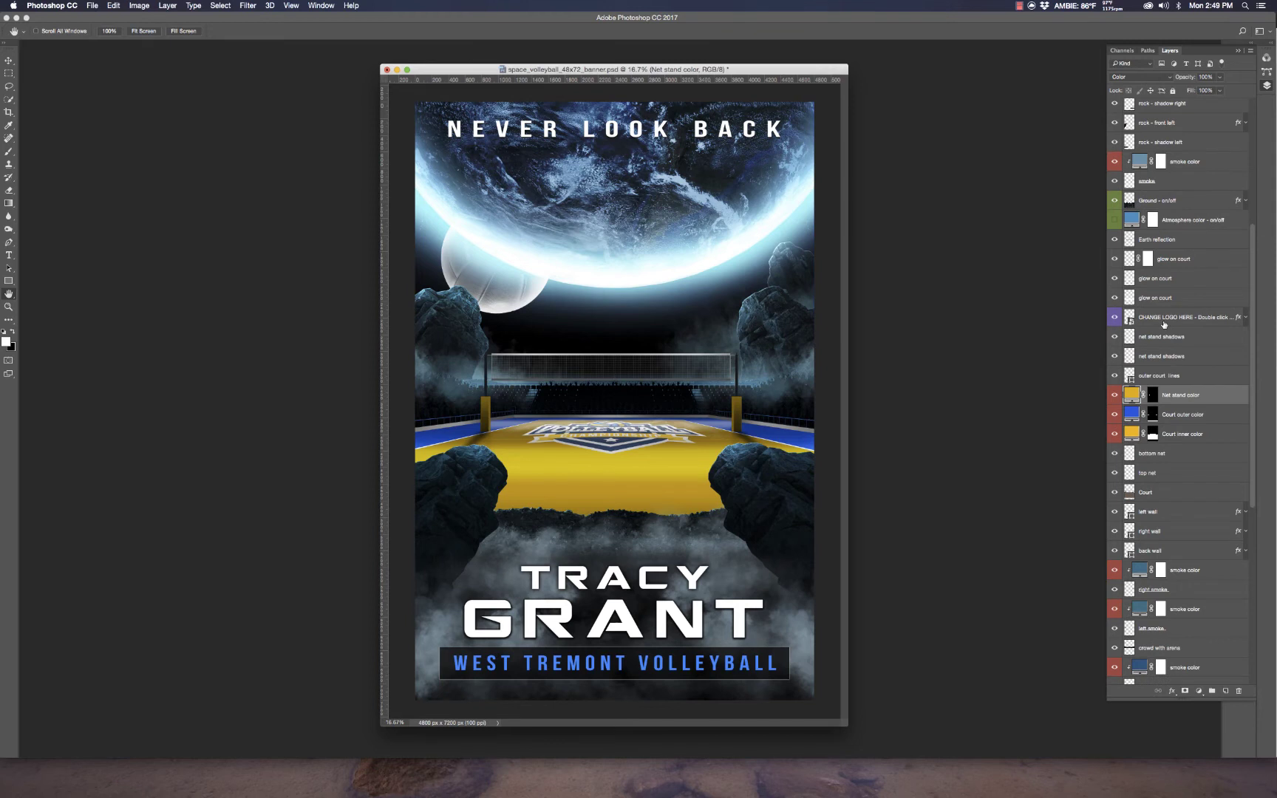
pyautogui.click(1164, 322)
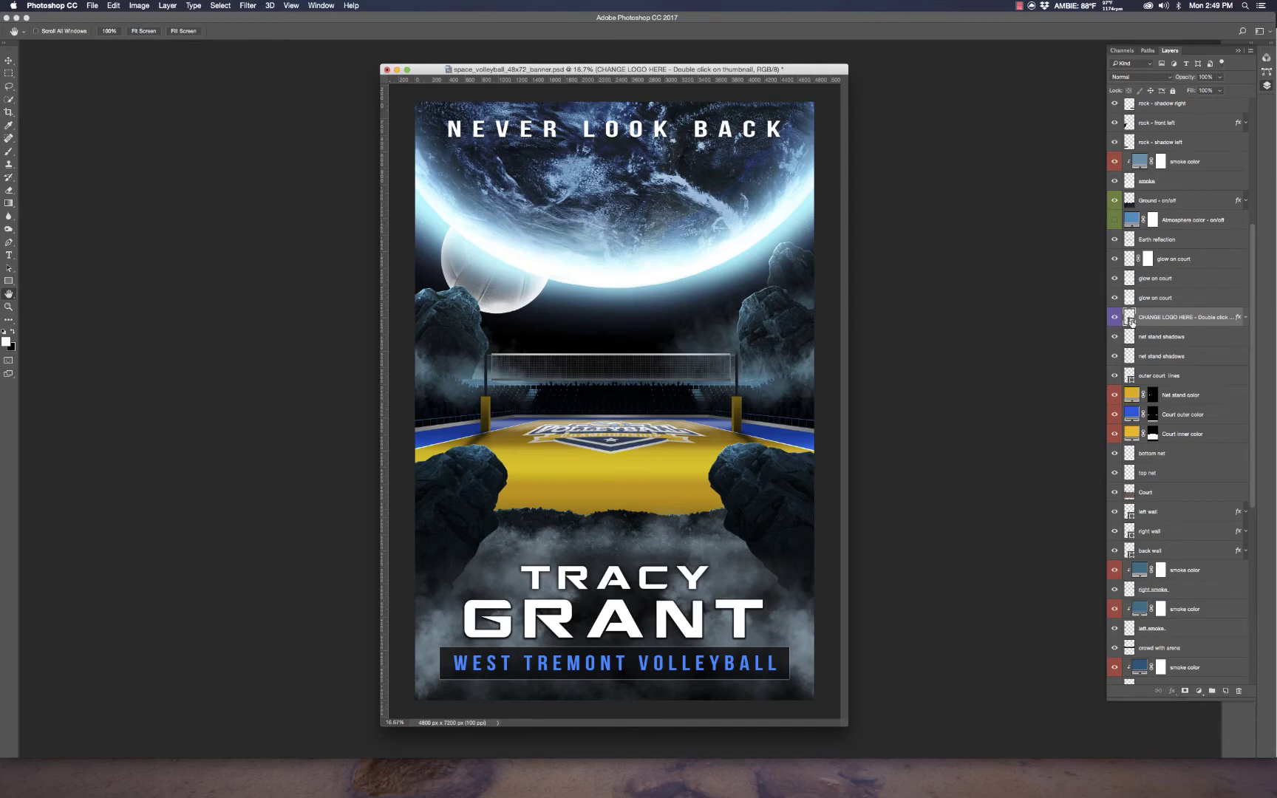
pyautogui.doubleClick(1130, 318)
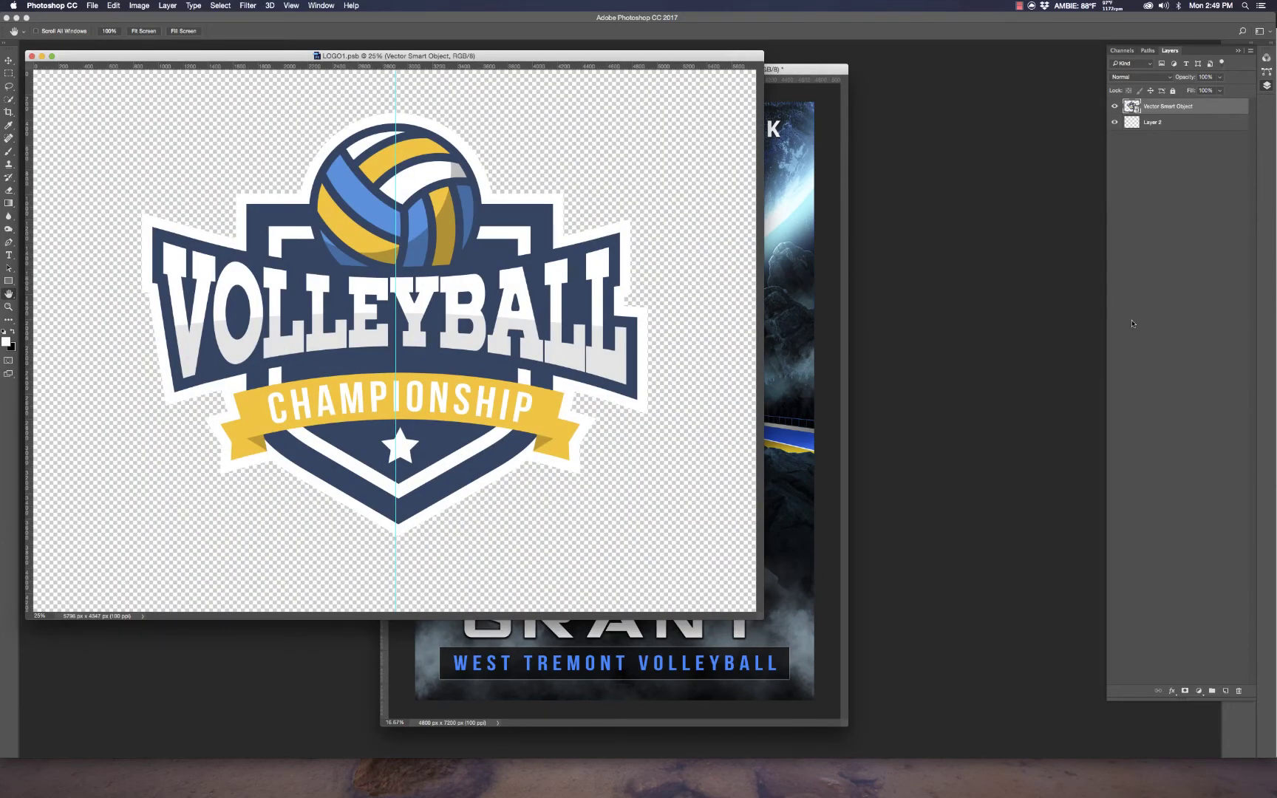
pyautogui.moveTo(558, 57); pyautogui.dragTo(733, 96)
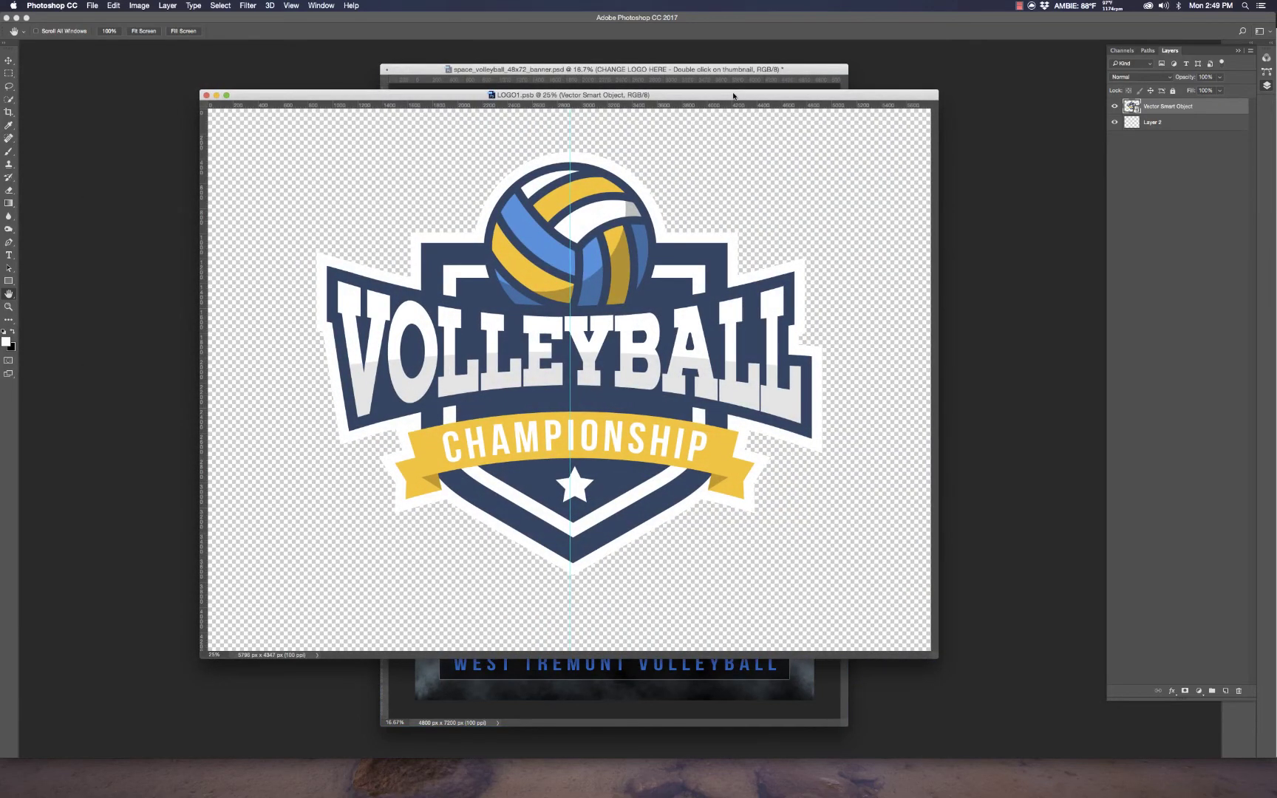
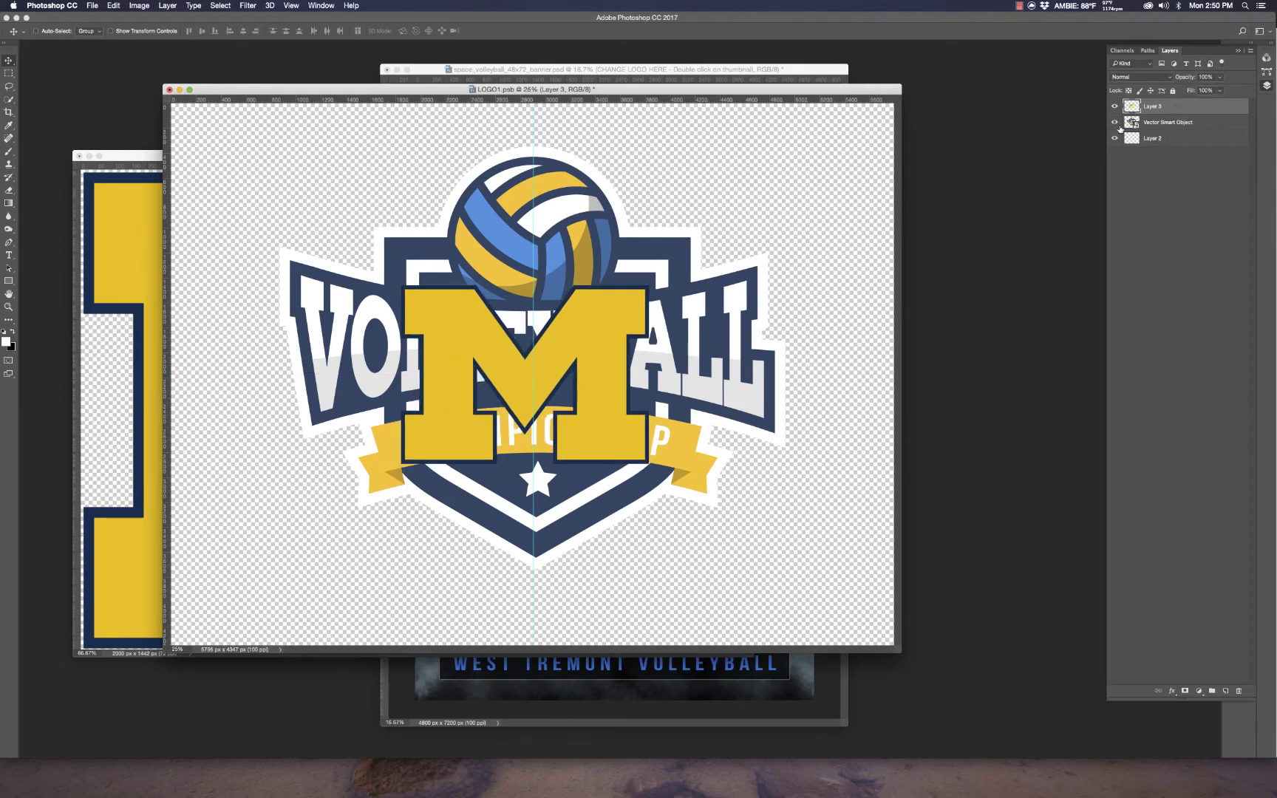
# Hide the original volleyball logo layer and scale the M logo up proportionally from its center to about 248%.
pyautogui.click(1115, 122)
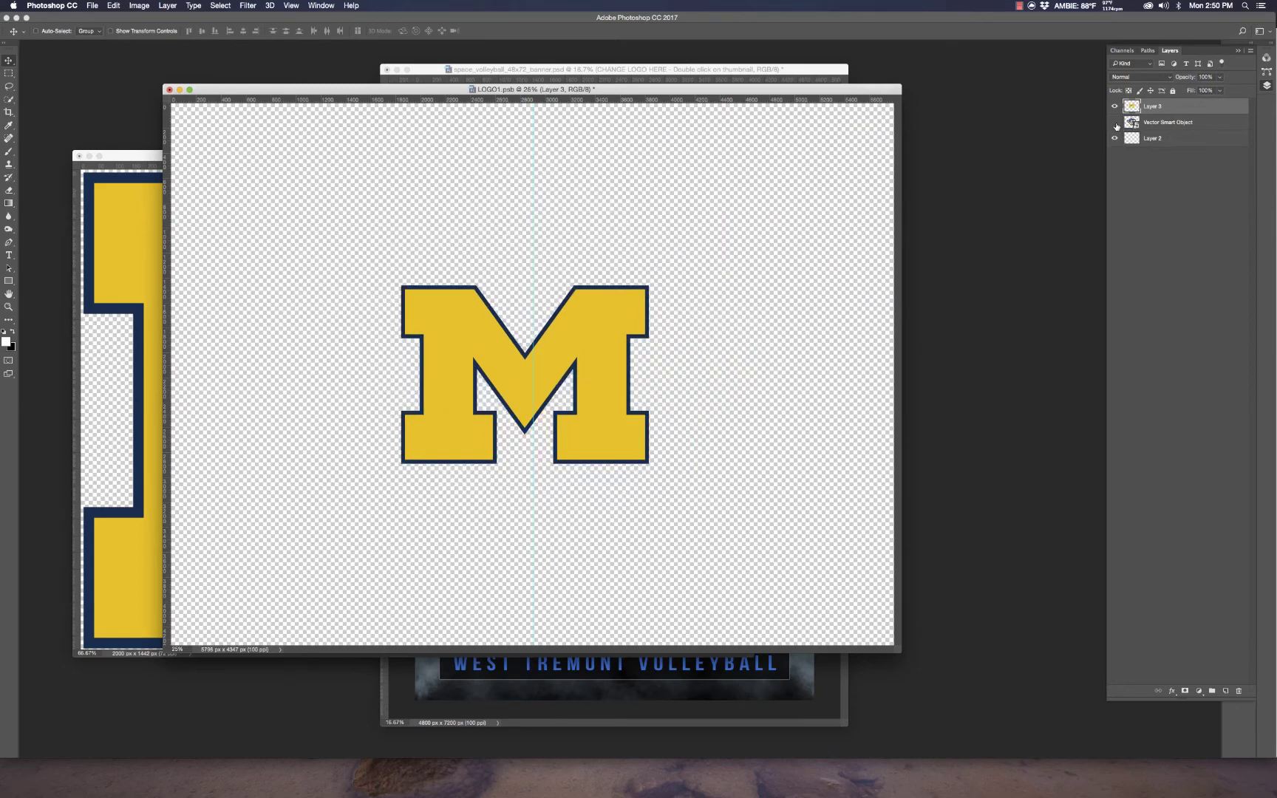
pyautogui.press('super')
pyautogui.press('super+t')
pyautogui.moveTo(653, 285); pyautogui.dragTo(841, 156)
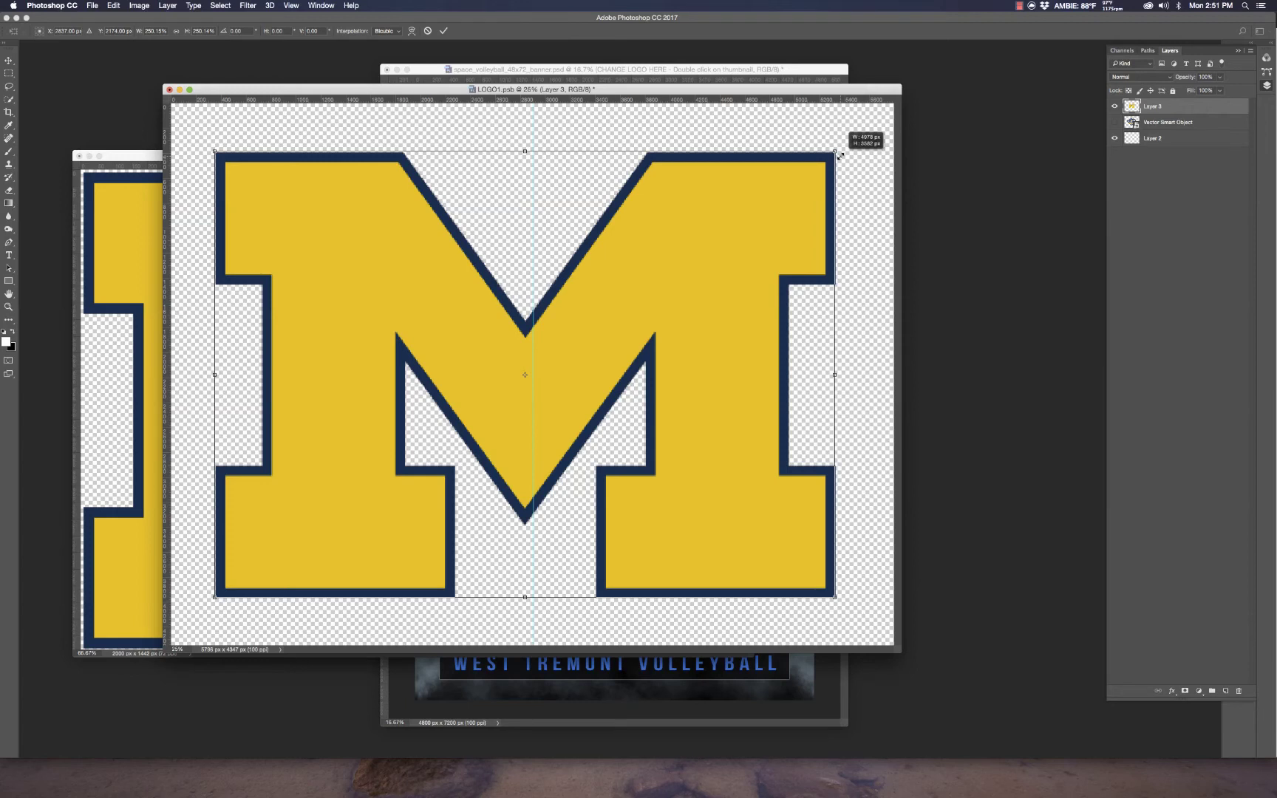
pyautogui.moveTo(841, 156); pyautogui.dragTo(837, 158)
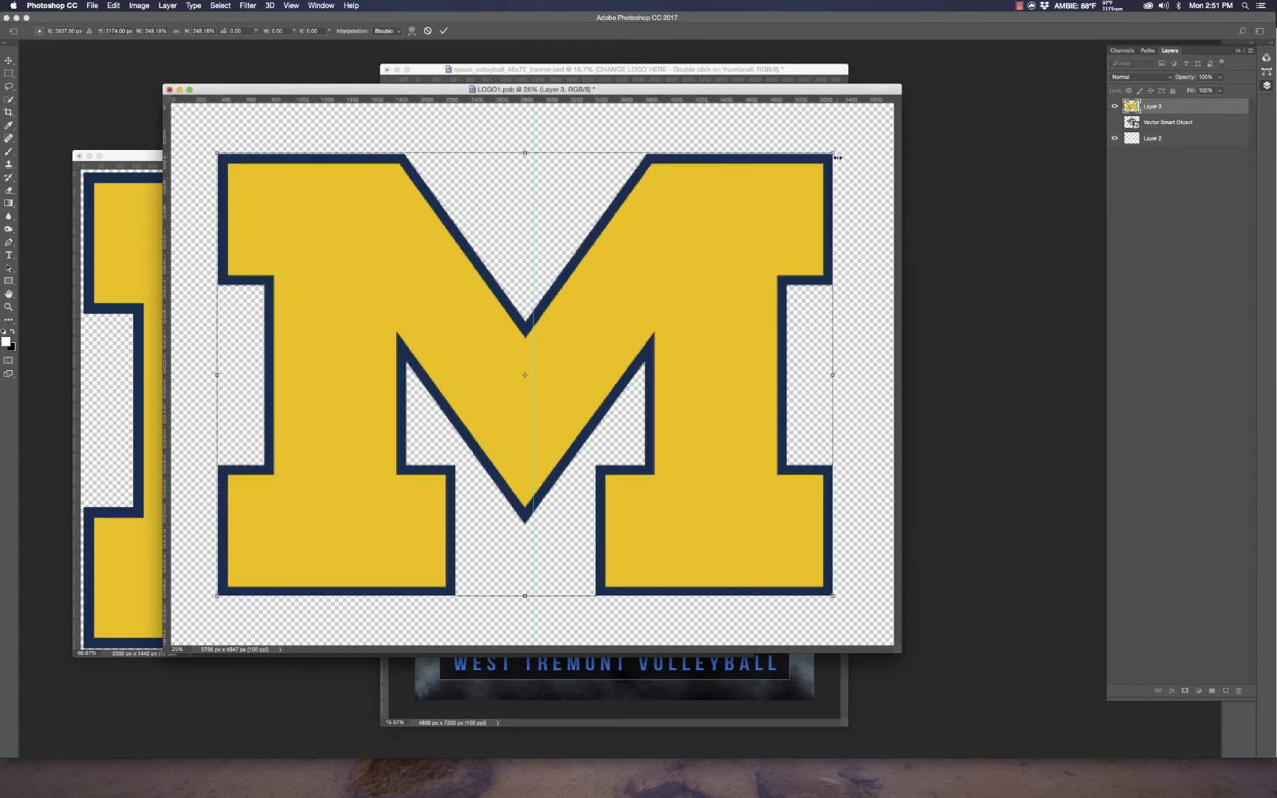
pyautogui.press('Return')
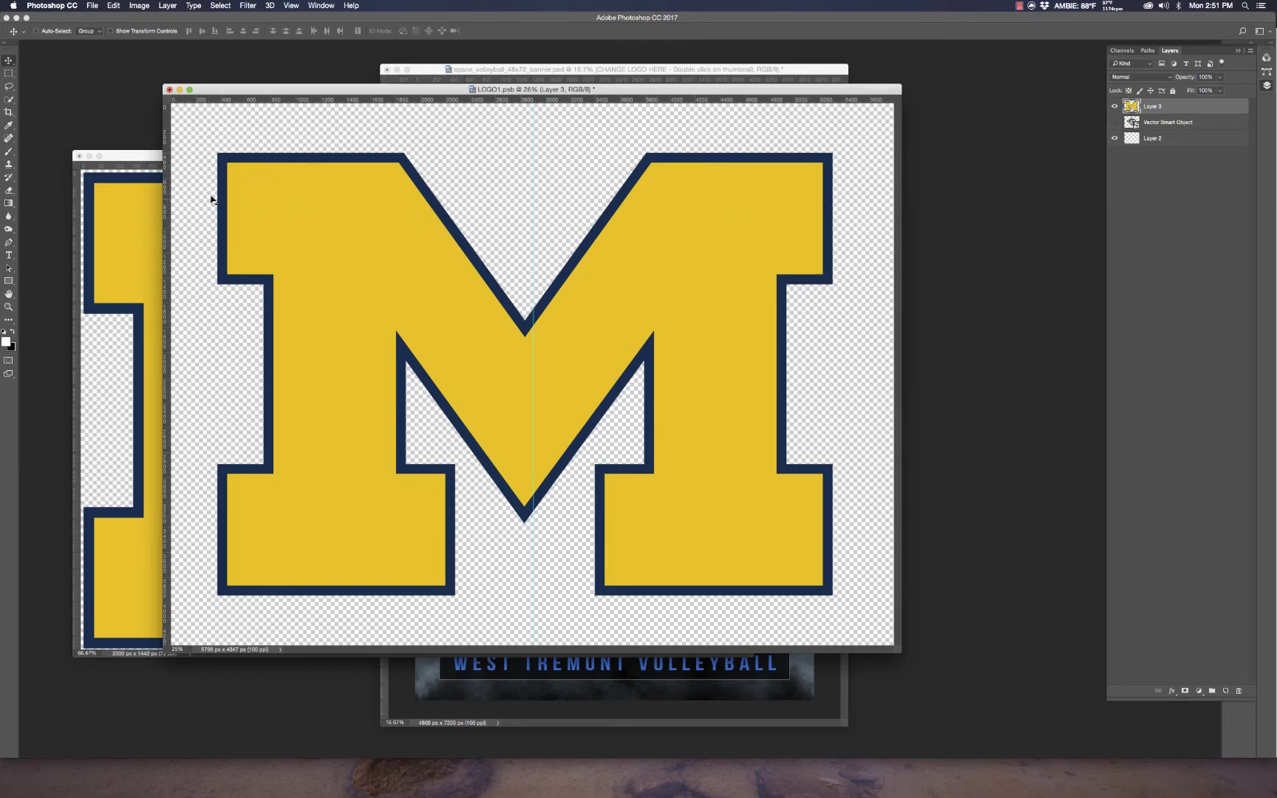
# Close the source logo document, save the edited logo smart object, and check the M logo on the banner's court.
pyautogui.click(151, 159)
pyautogui.click(79, 156)
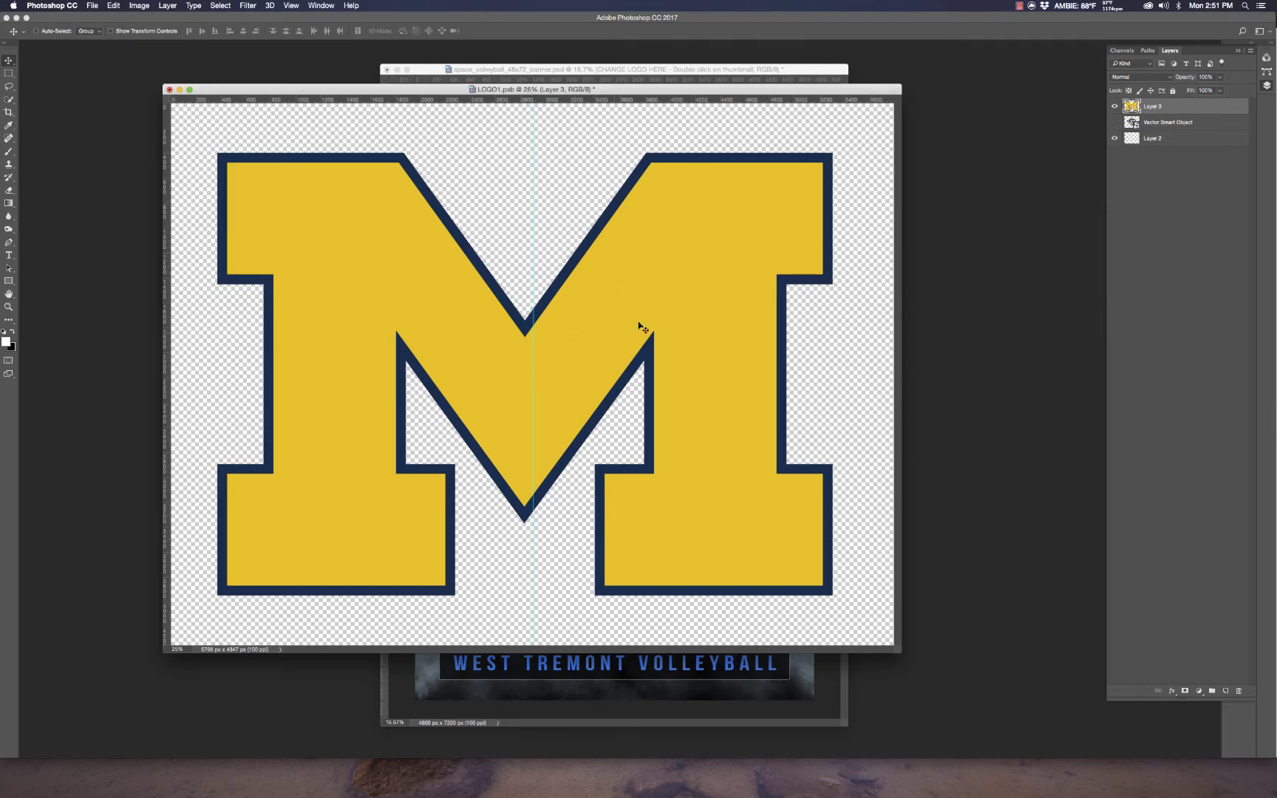
pyautogui.click(732, 67)
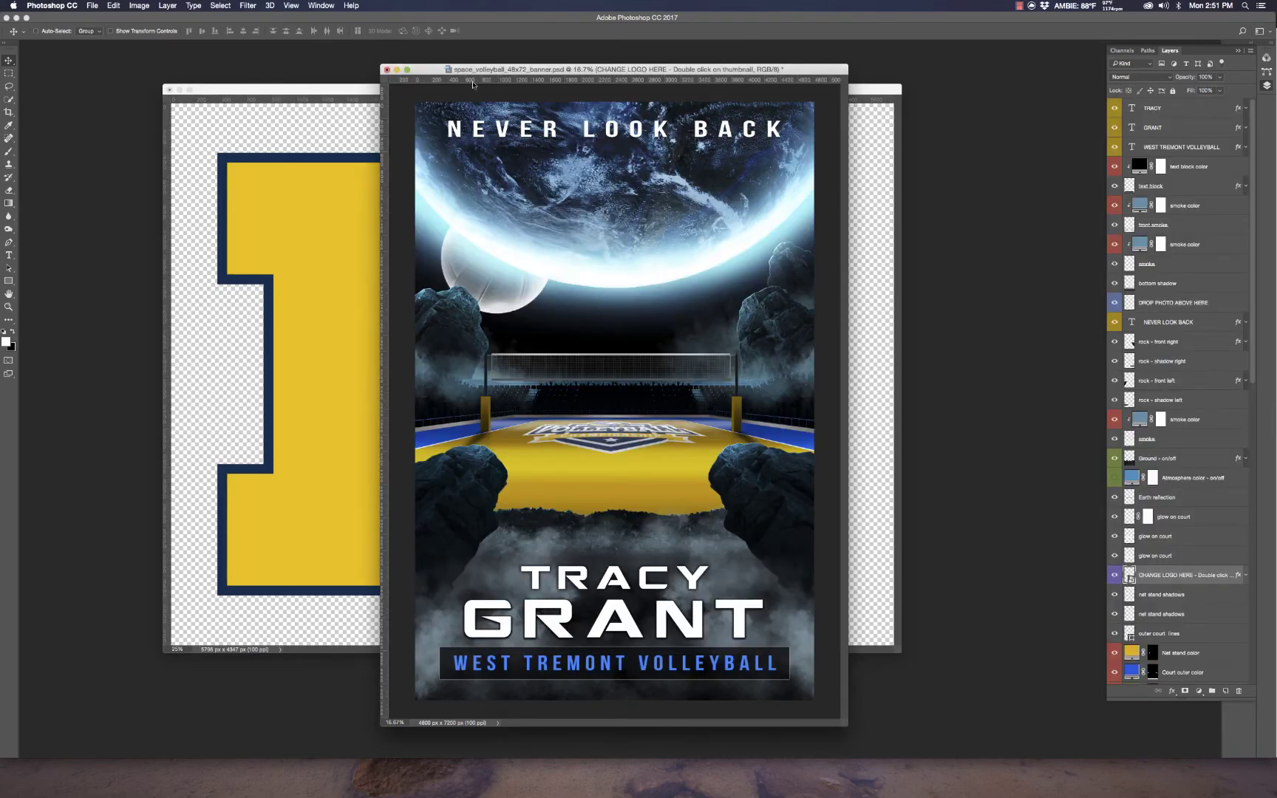
pyautogui.click(358, 92)
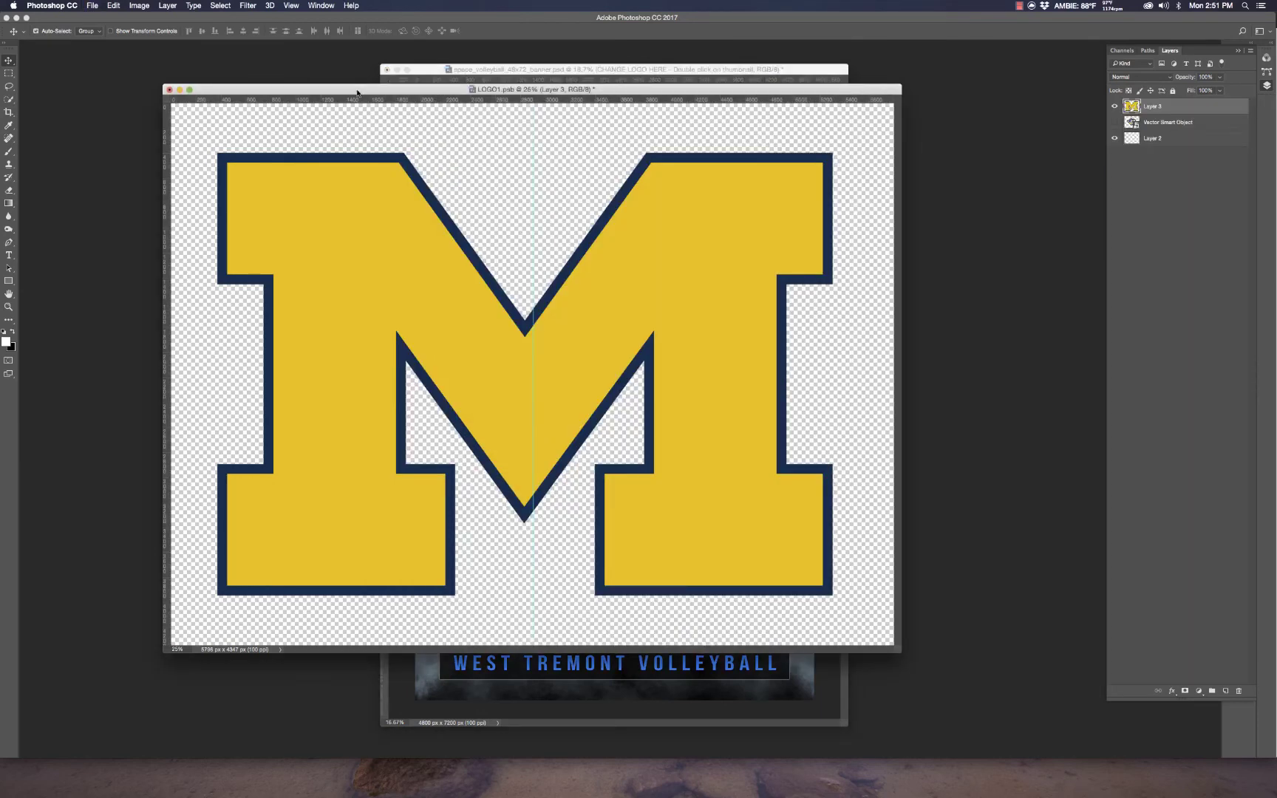
pyautogui.click(713, 69)
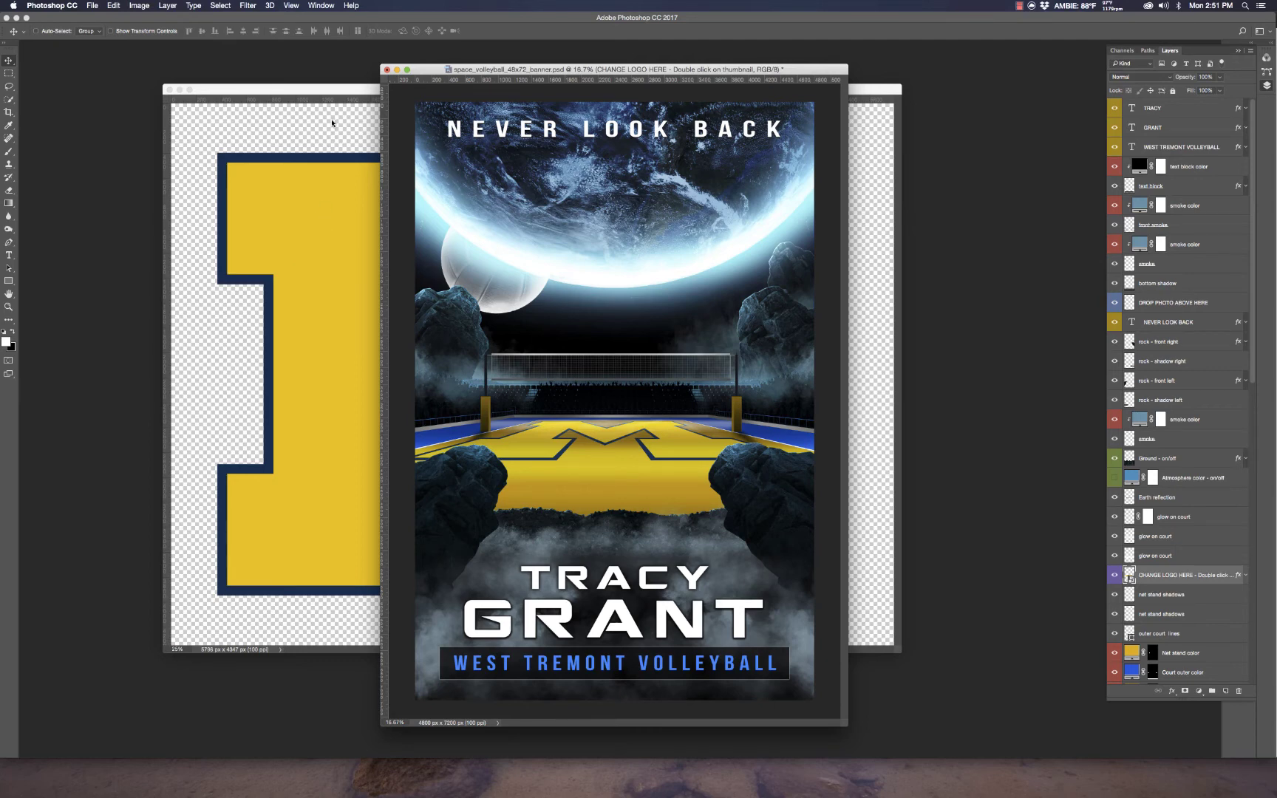
pyautogui.click(337, 95)
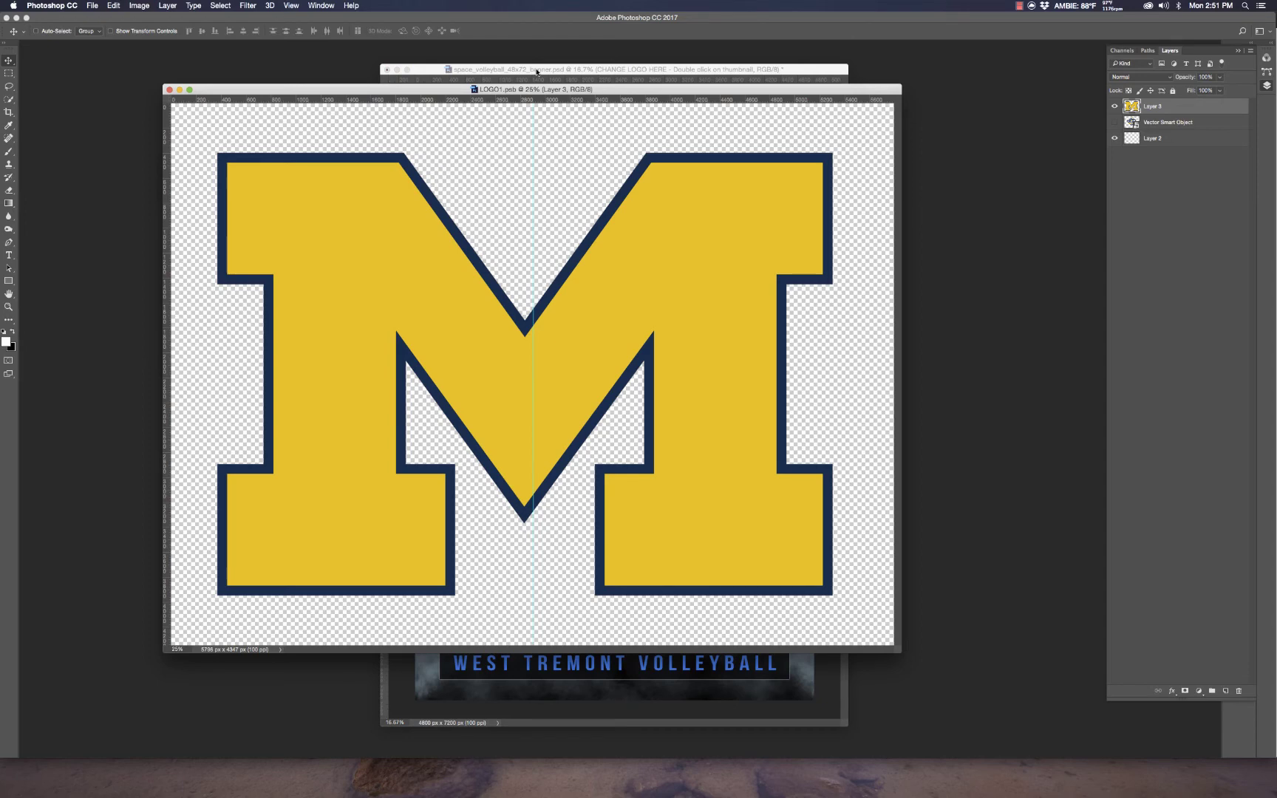
pyautogui.click(537, 72)
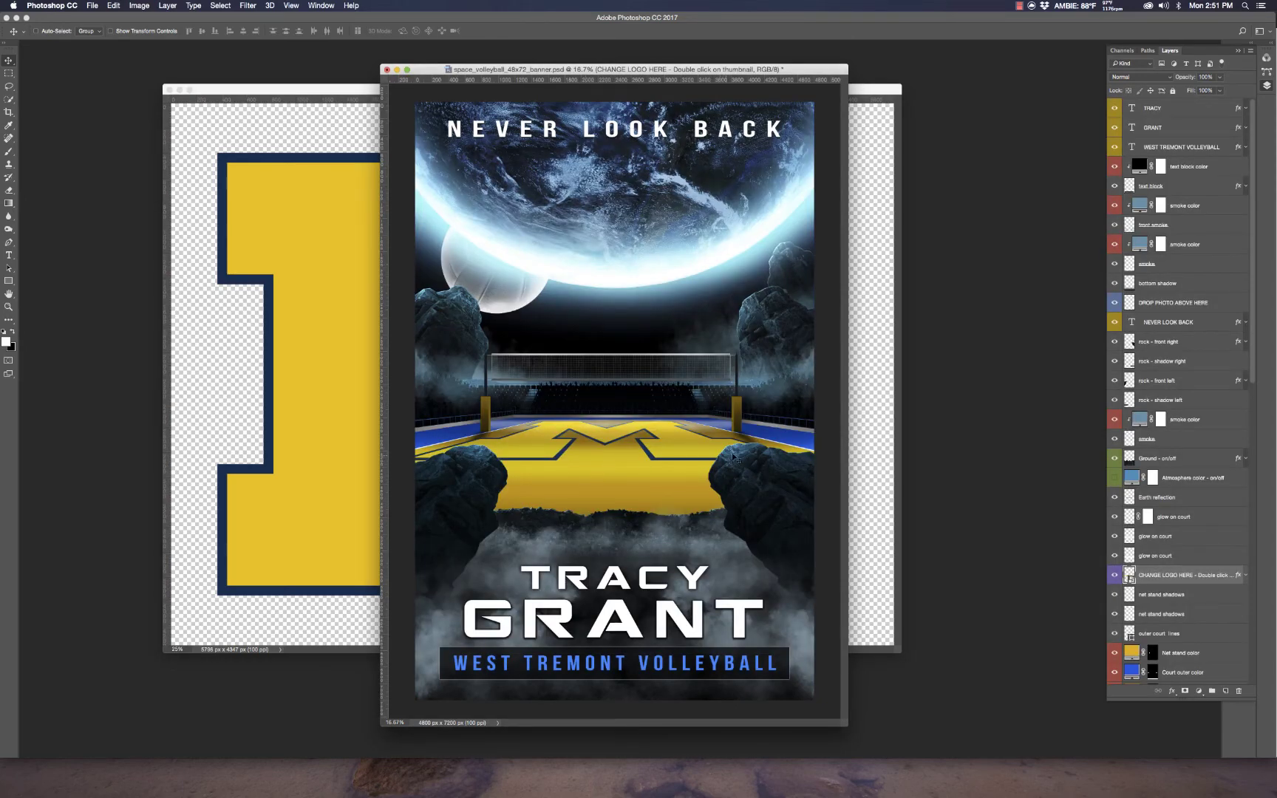
# Scale the M logo in the smart object down to about 93%, then save it and check the banner.
pyautogui.click(321, 90)
pyautogui.press('super+t')
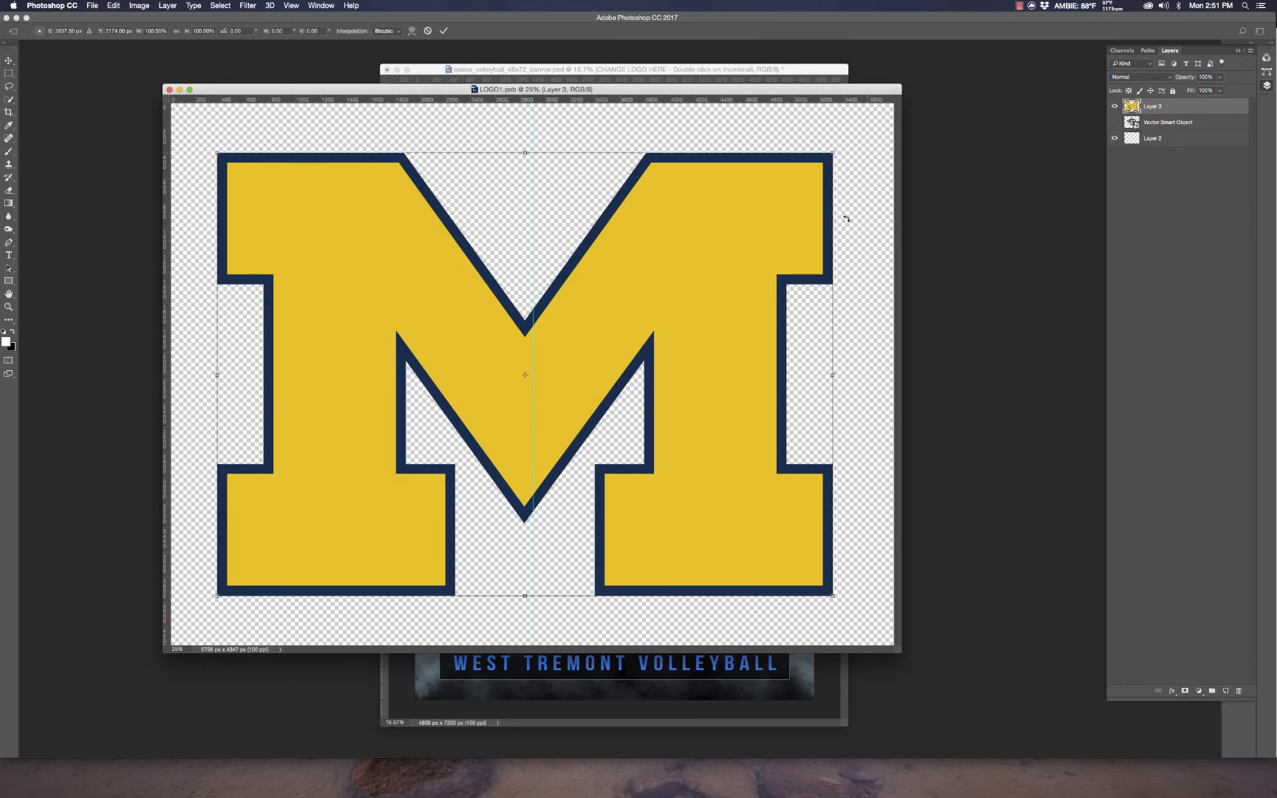
pyautogui.moveTo(833, 153); pyautogui.dragTo(812, 168)
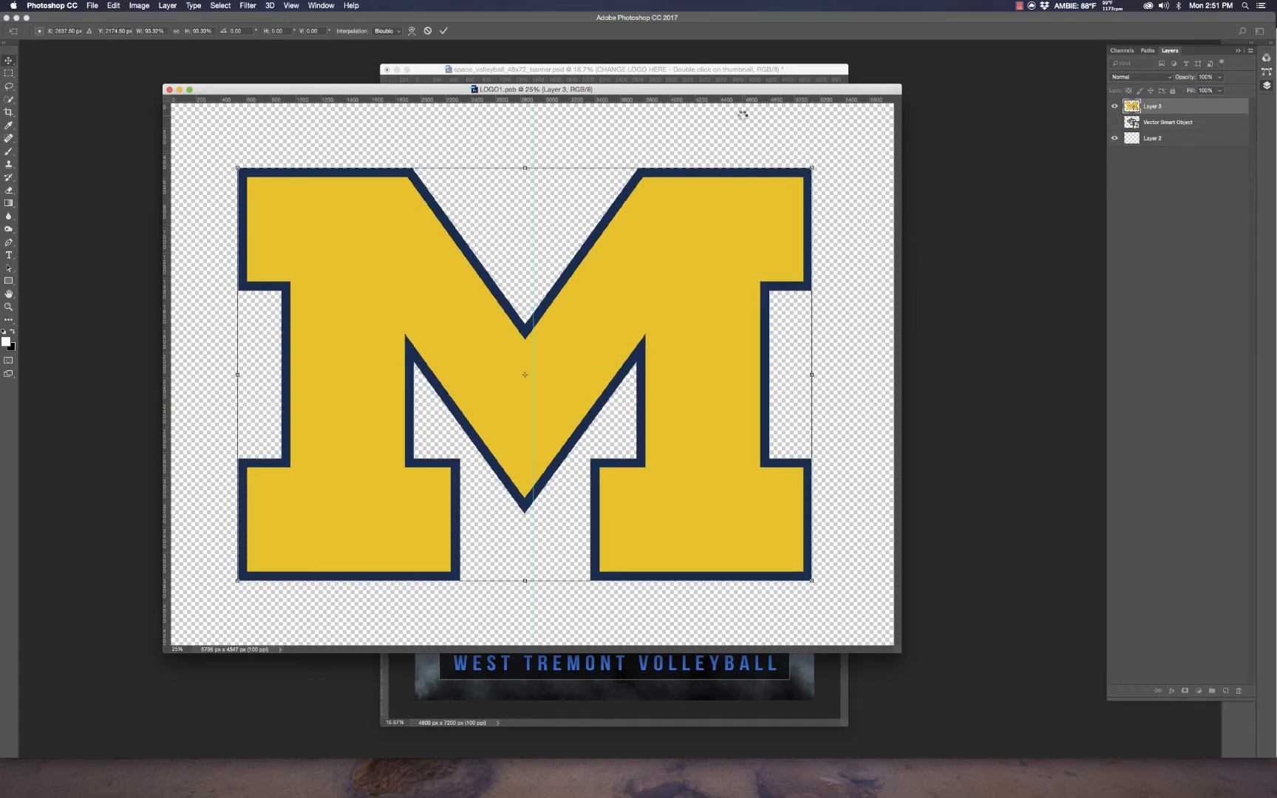
pyautogui.press('Return')
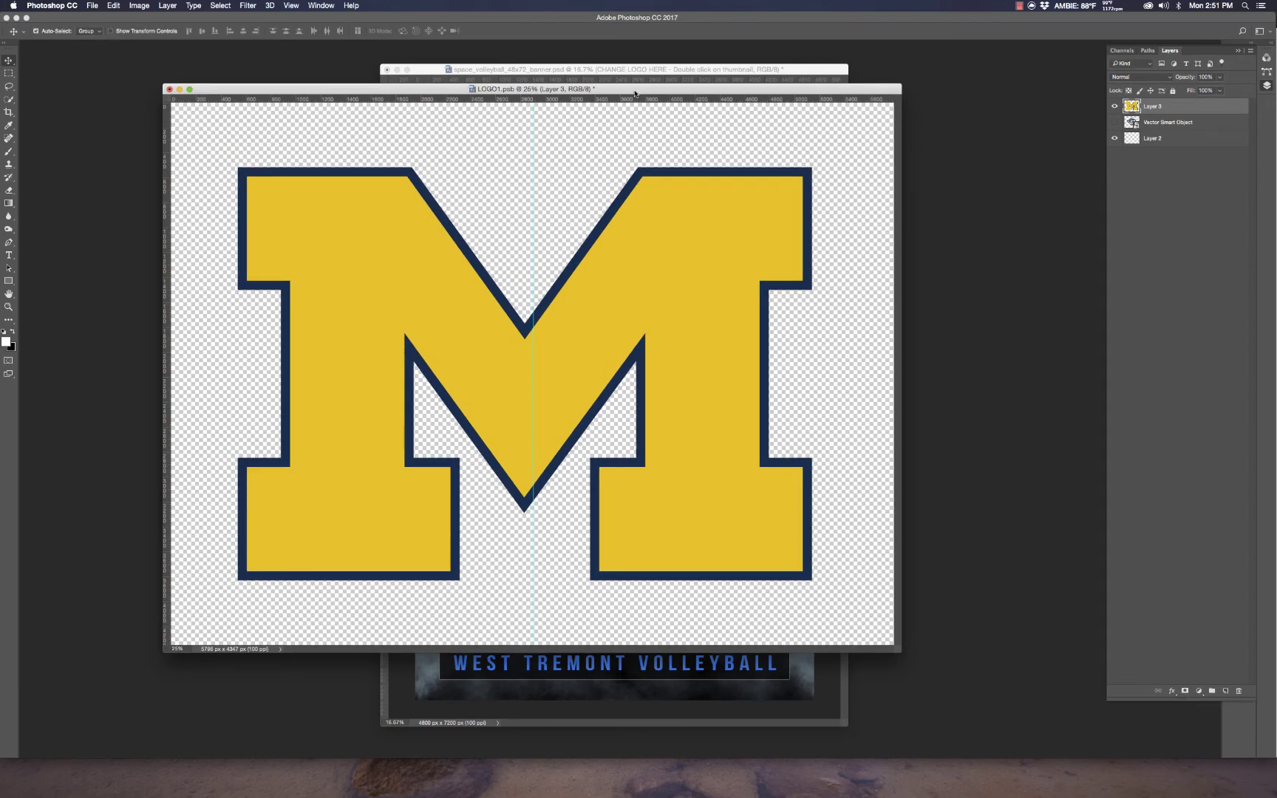
pyautogui.press('super+s')
pyautogui.click(651, 70)
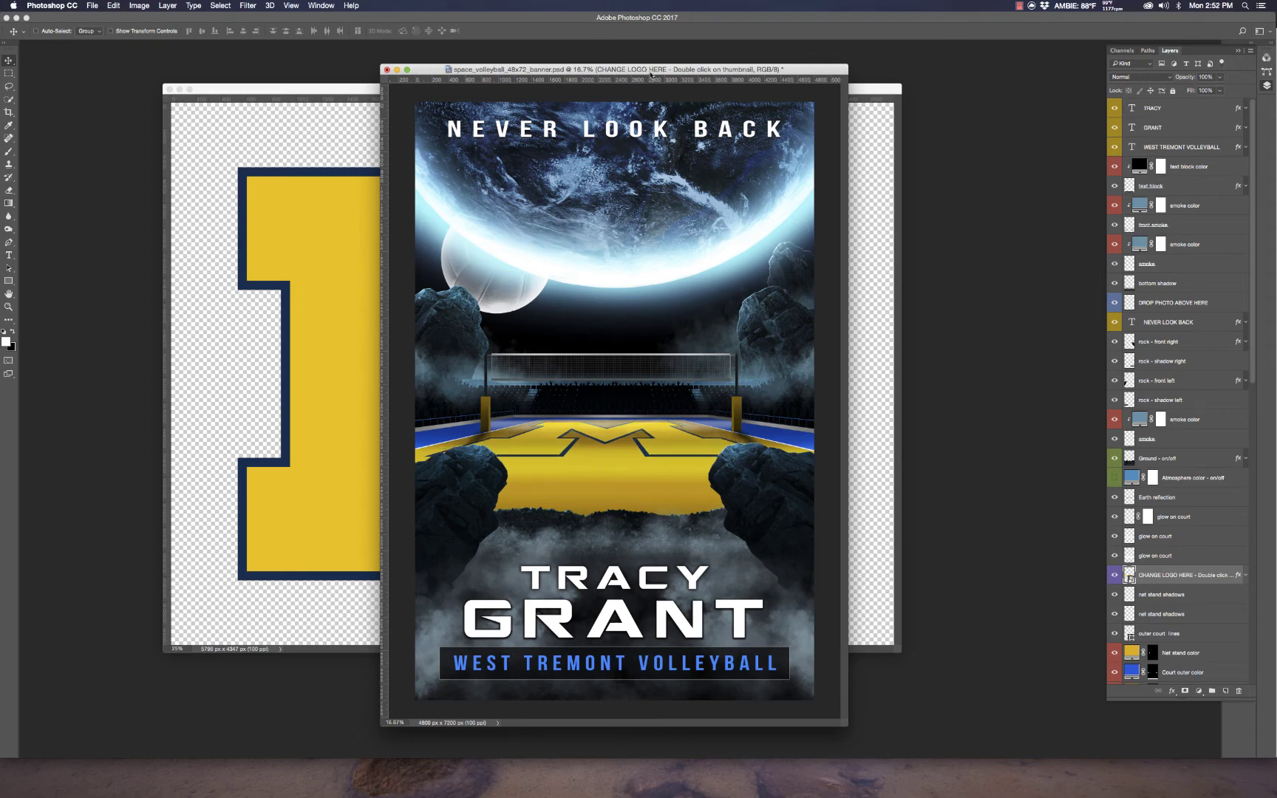
# Move the M logo down near the lower edge of the logo canvas, then save it and check the banner.
pyautogui.click(363, 93)
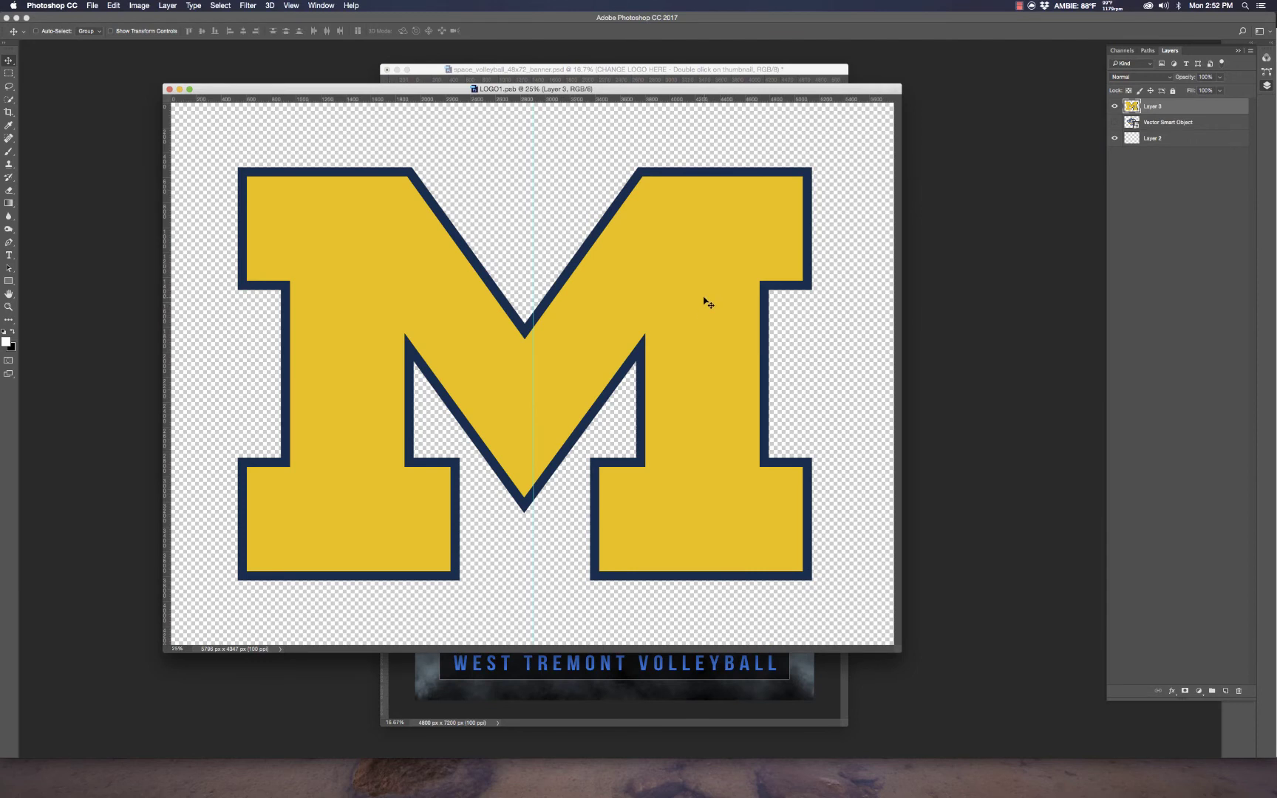
pyautogui.moveTo(705, 295); pyautogui.dragTo(696, 354)
pyautogui.press('cmd+s')
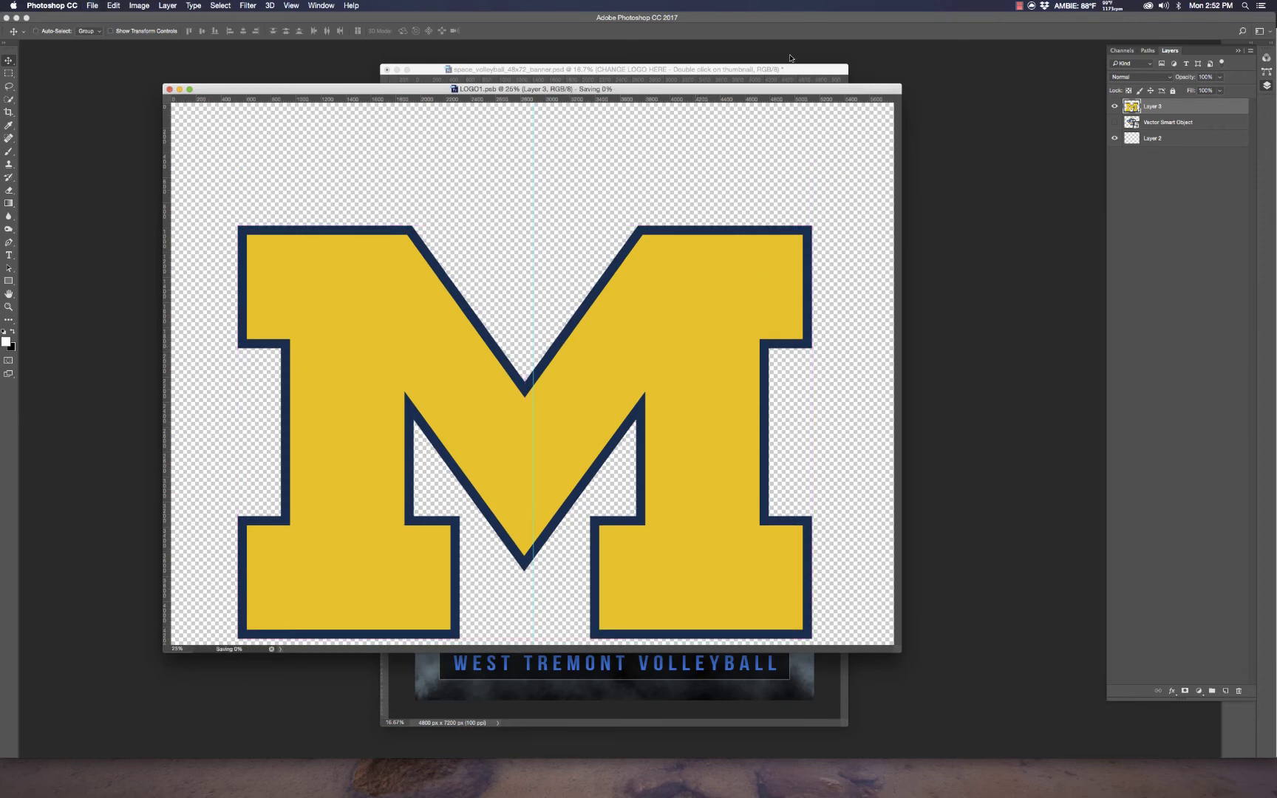
pyautogui.click(782, 69)
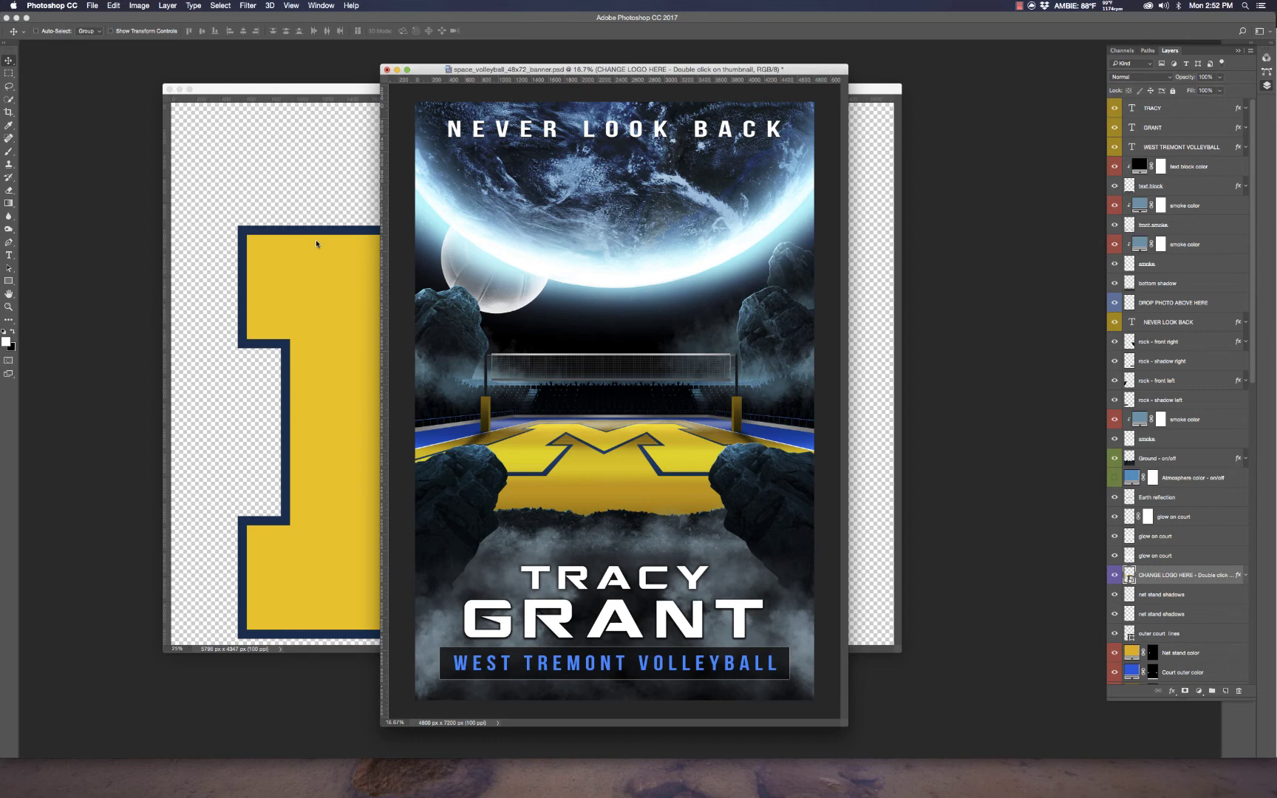
# Hide the M logo layer in the smart object and add a text layer reading "M" on the vertical center guide.
pyautogui.click(379, 88)
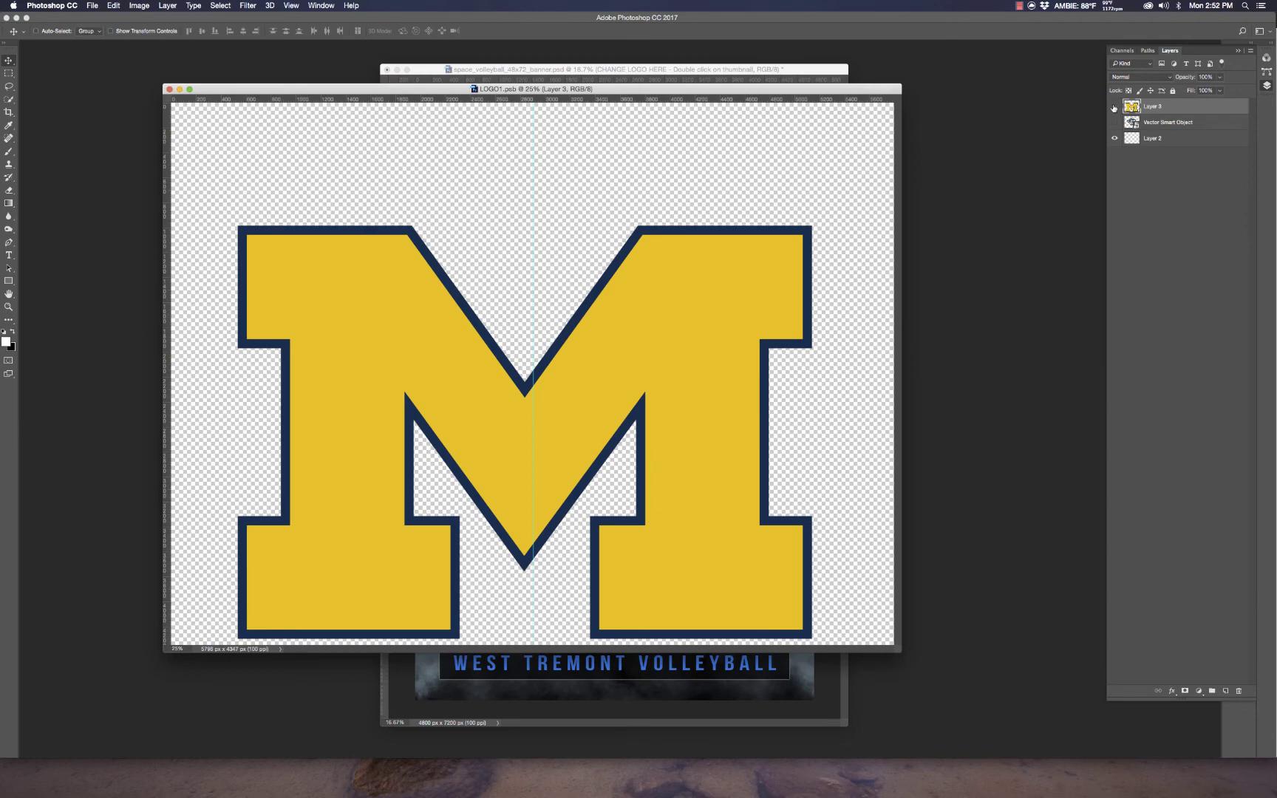
pyautogui.click(1114, 108)
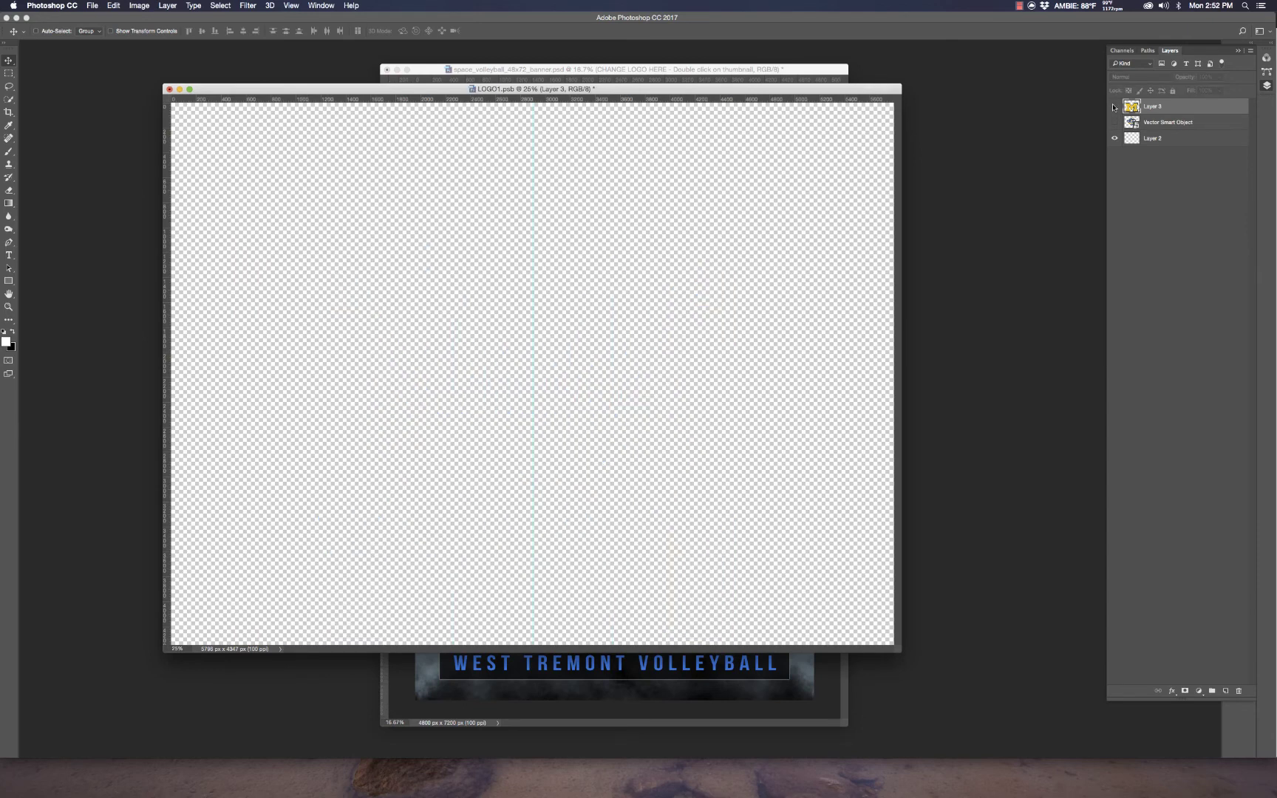
pyautogui.click(10, 255)
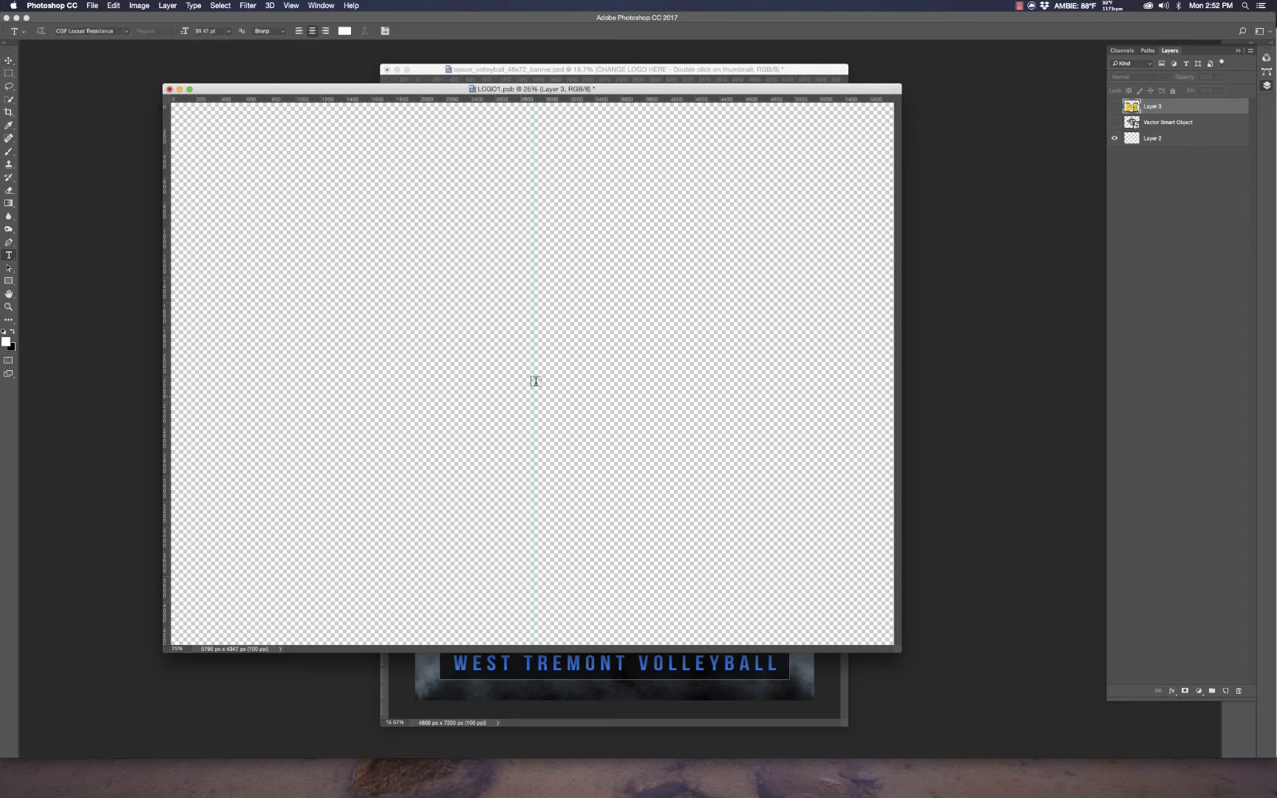
pyautogui.click(535, 341)
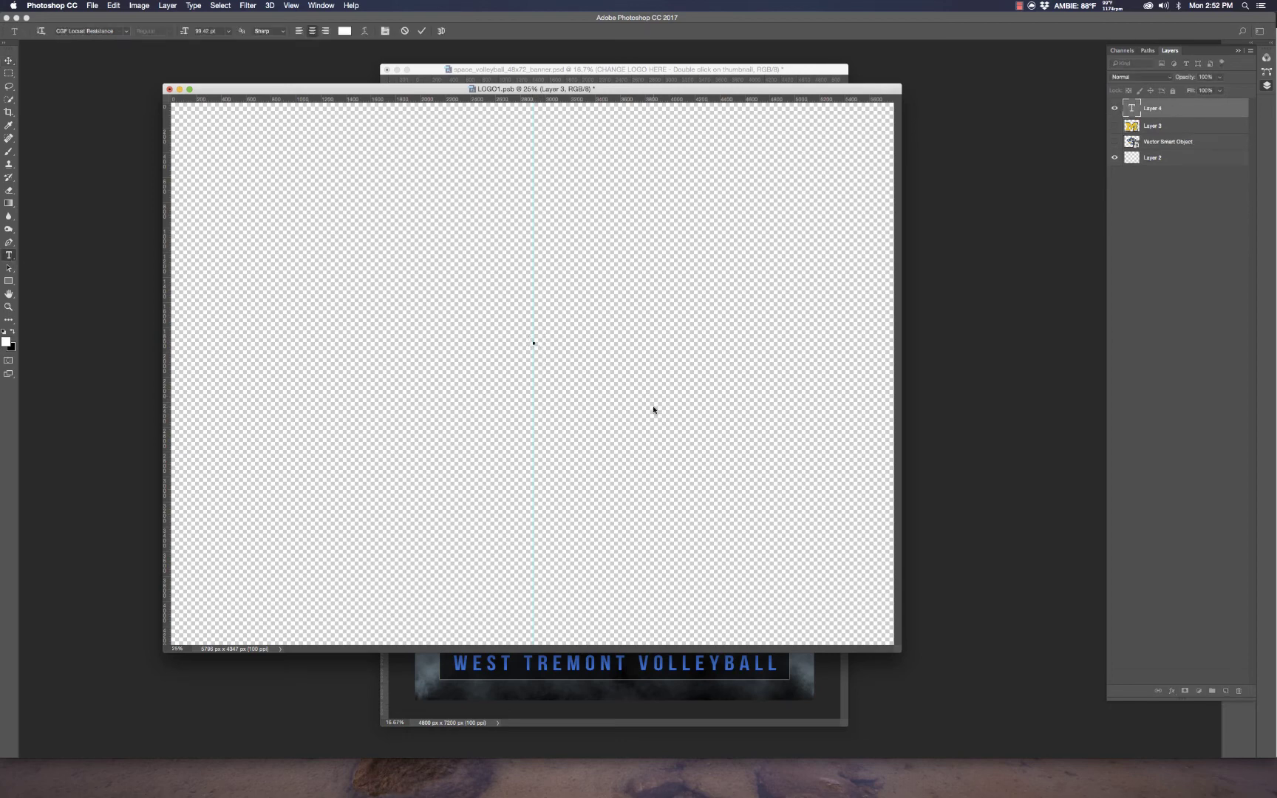
pyautogui.write('W')
pyautogui.click(7, 61)
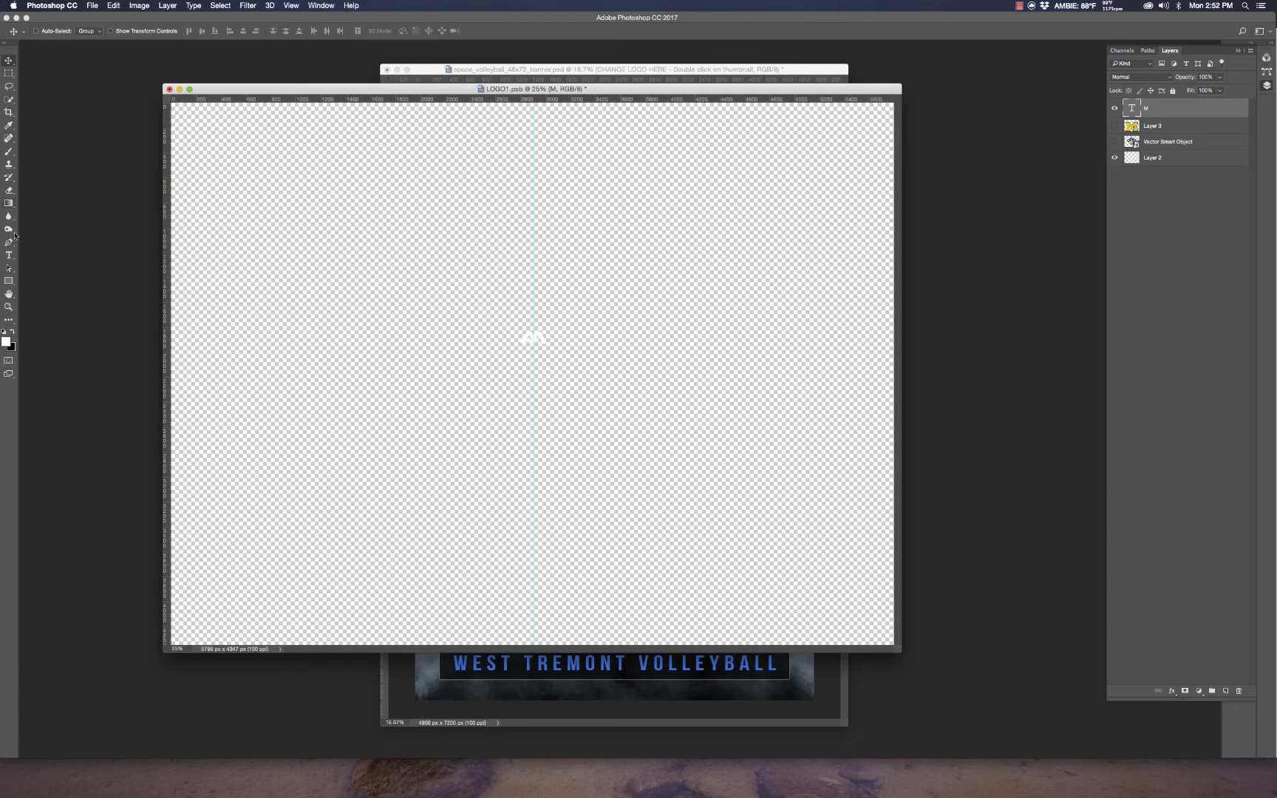
# Change the M text's color to bright yellow (#fcff00).
pyautogui.click(9, 255)
pyautogui.click(345, 31)
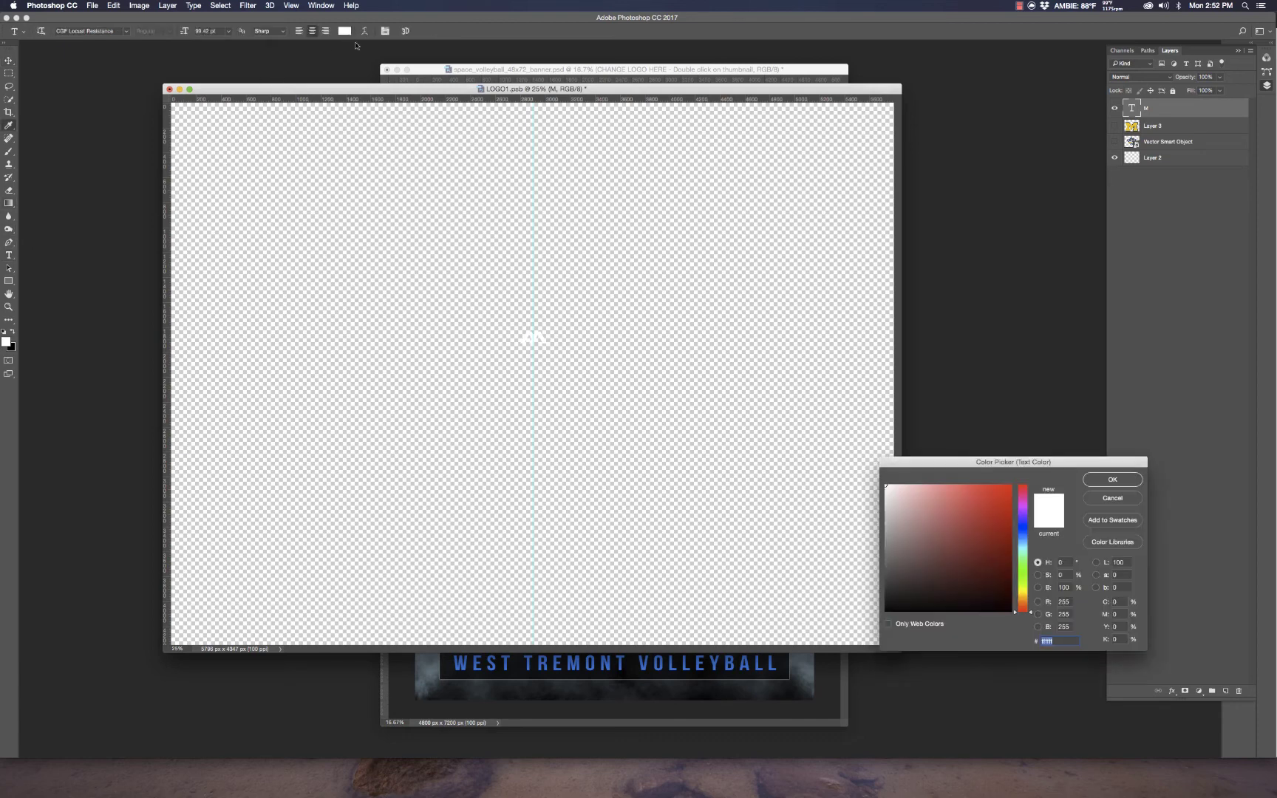
pyautogui.click(891, 580)
pyautogui.moveTo(891, 580); pyautogui.dragTo(875, 620)
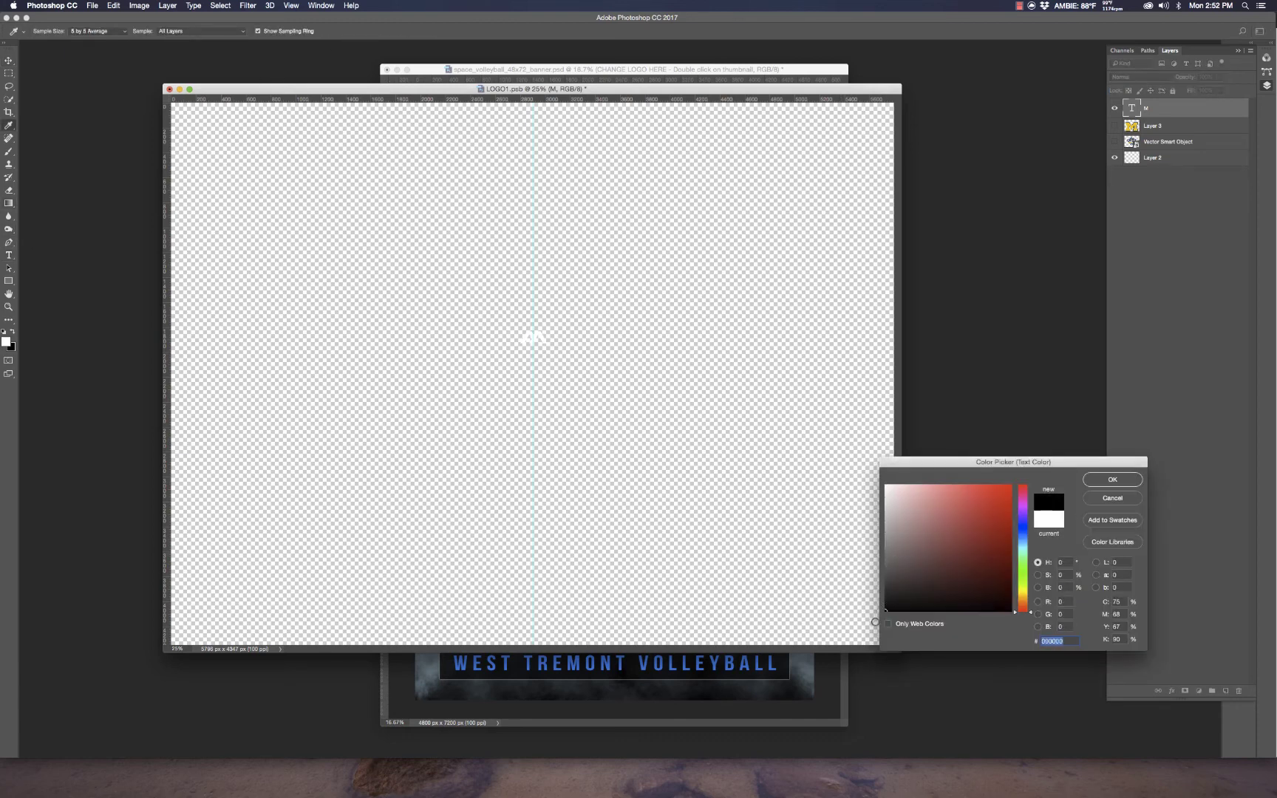
pyautogui.click(1024, 591)
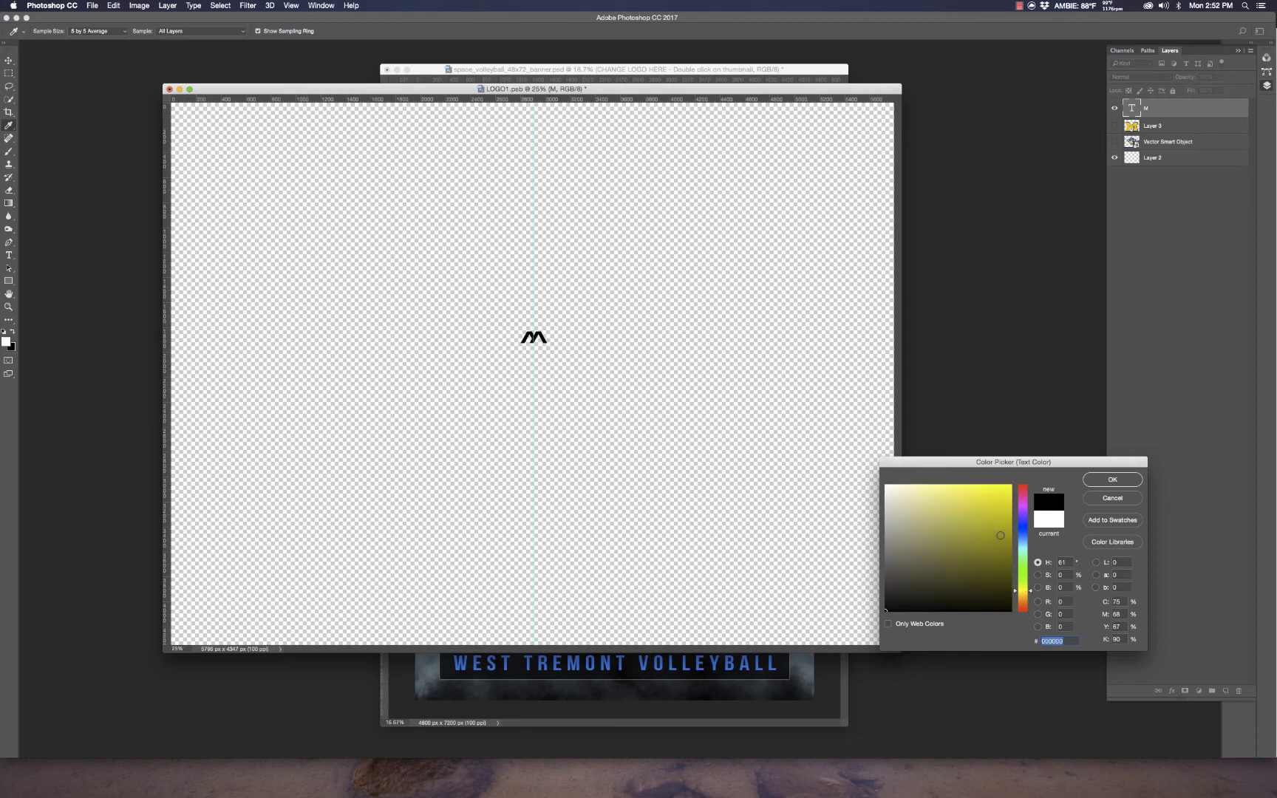
pyautogui.click(1011, 486)
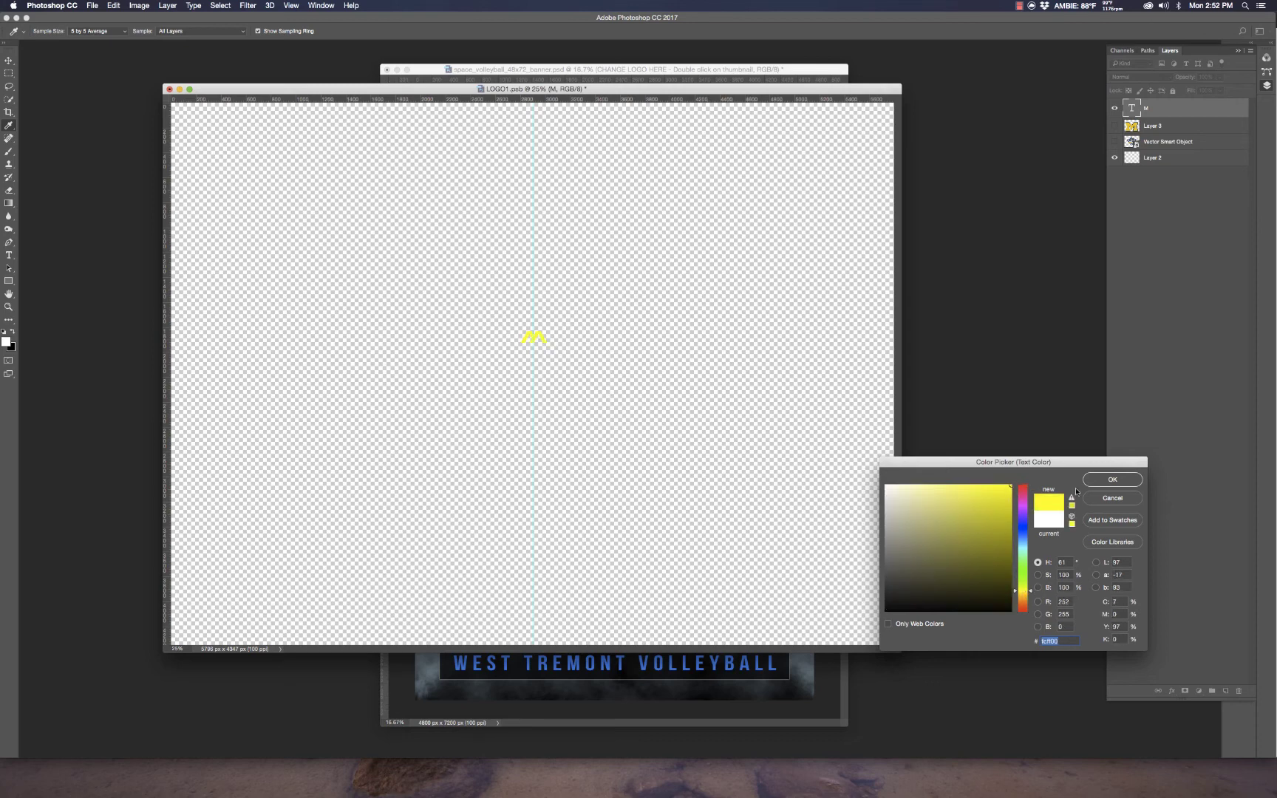
pyautogui.click(1112, 482)
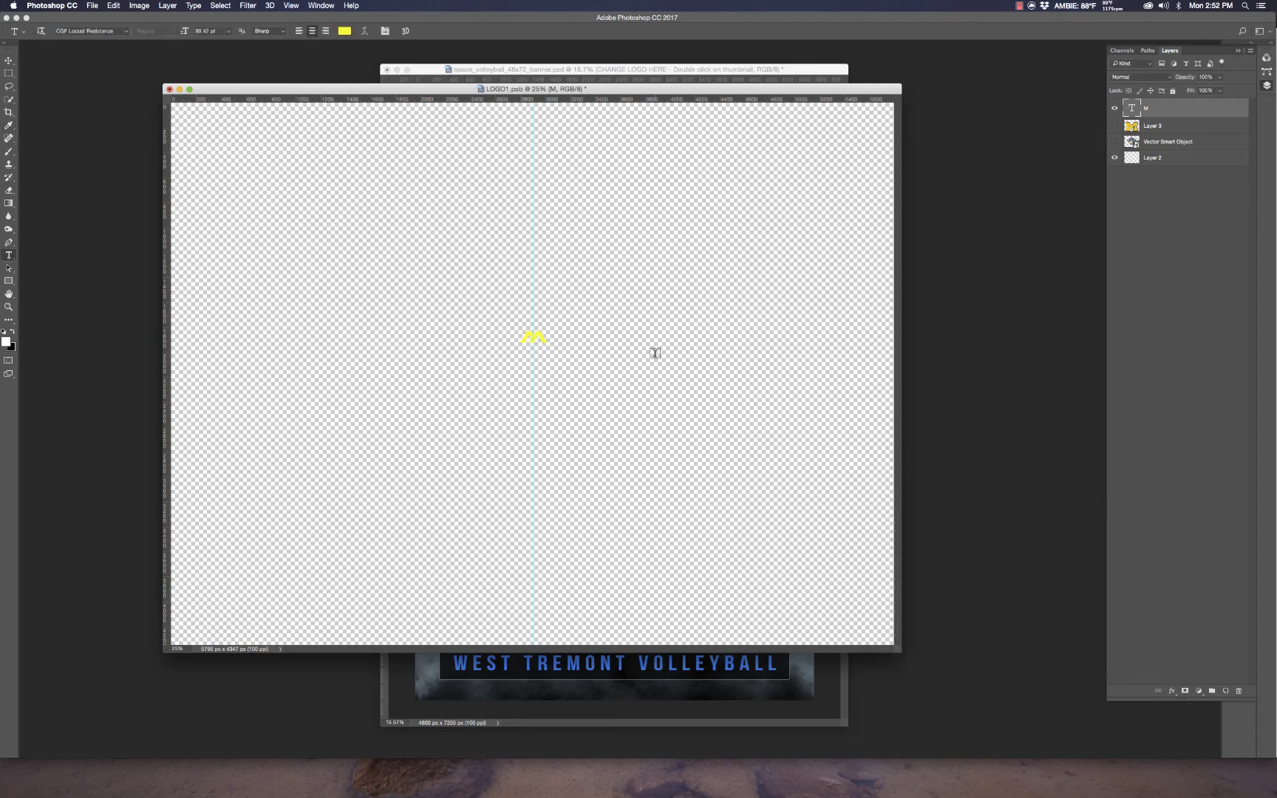
# Enlarge the M text proportionally about its center to about 2440%.
pyautogui.moveTo(554, 90); pyautogui.dragTo(587, 146)
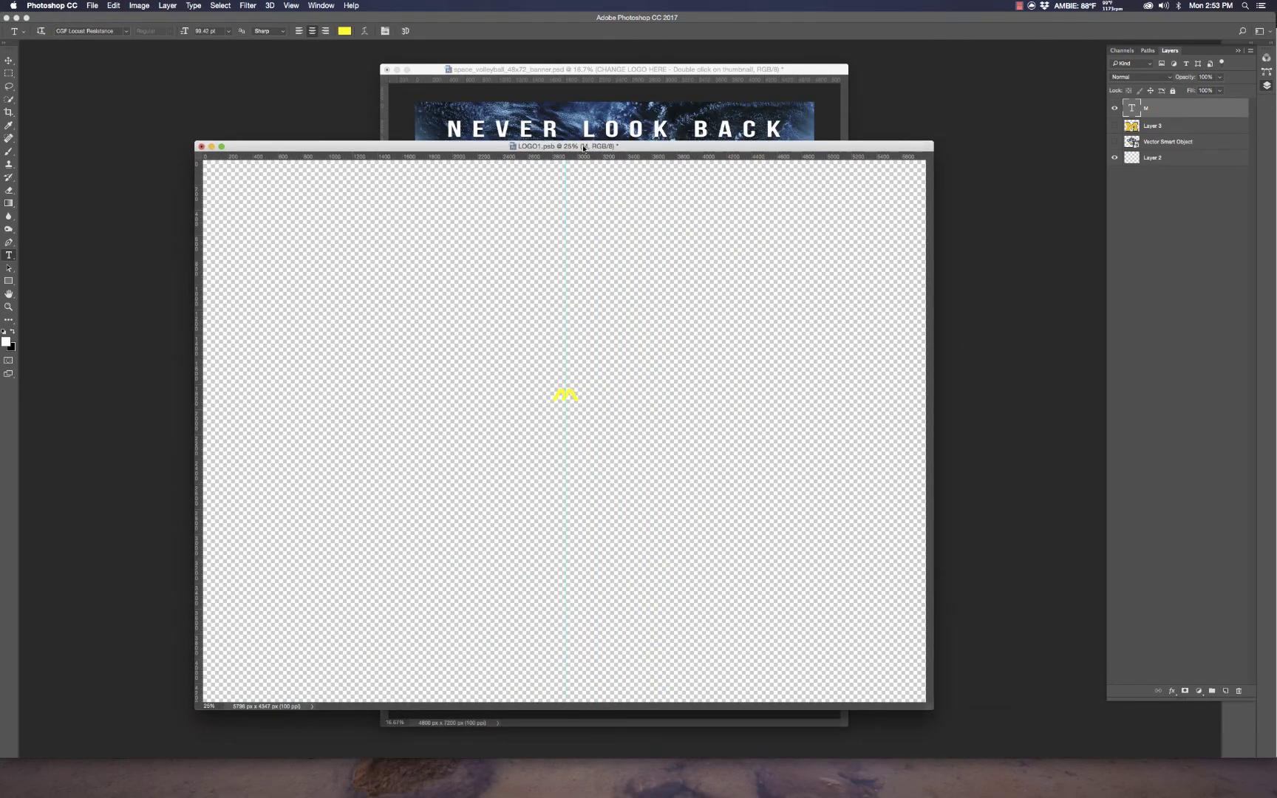
pyautogui.press('super+t')
pyautogui.moveTo(582, 385); pyautogui.dragTo(775, 178)
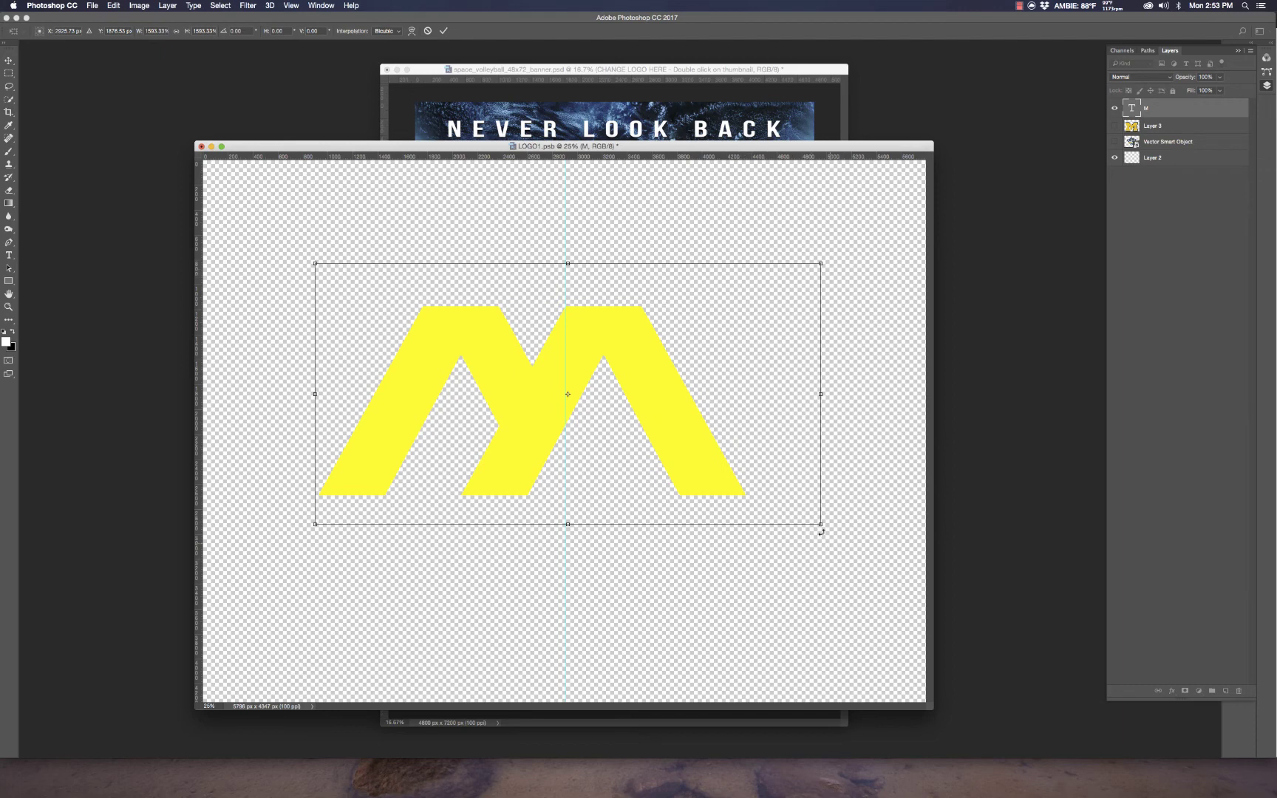
pyautogui.moveTo(821, 524); pyautogui.dragTo(861, 579)
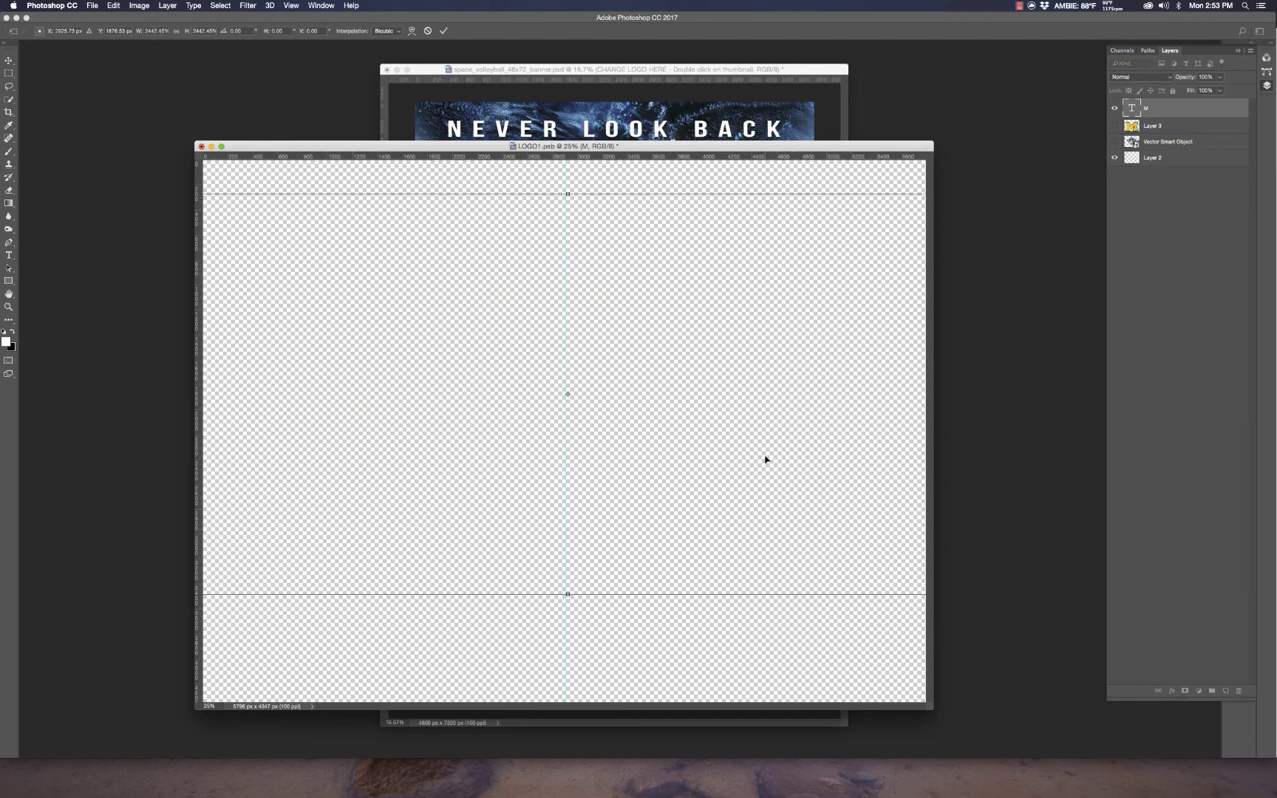
pyautogui.press('t')
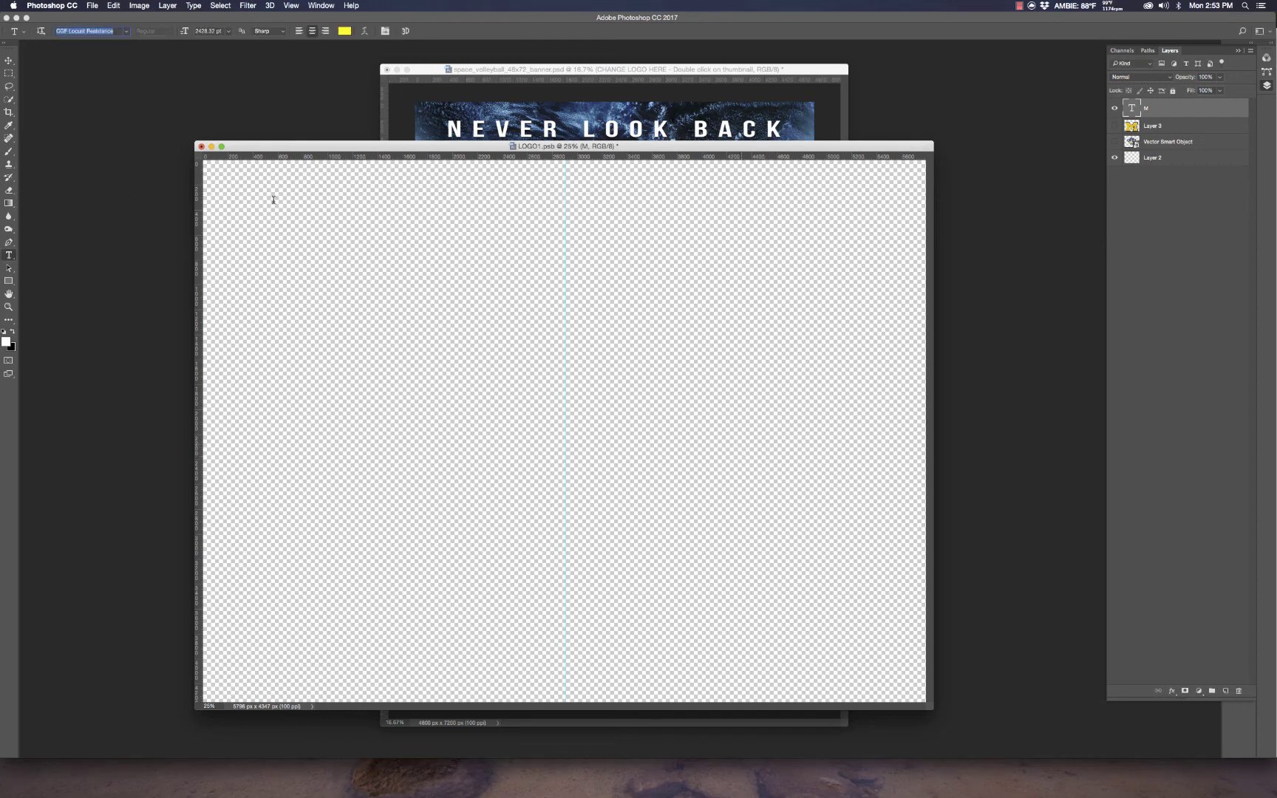
# Scale the enlarged M text to 75% in both width and height.
pyautogui.press('super+t')
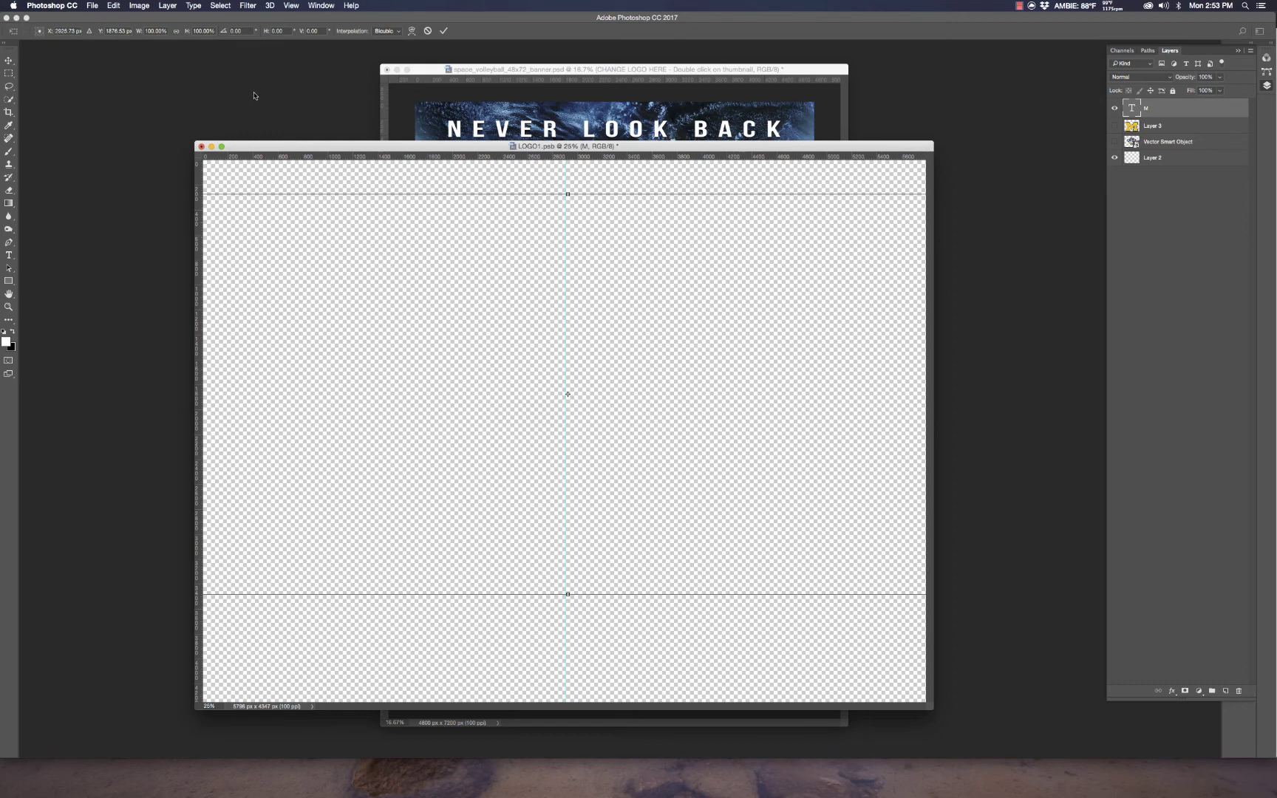
pyautogui.click(116, 31)
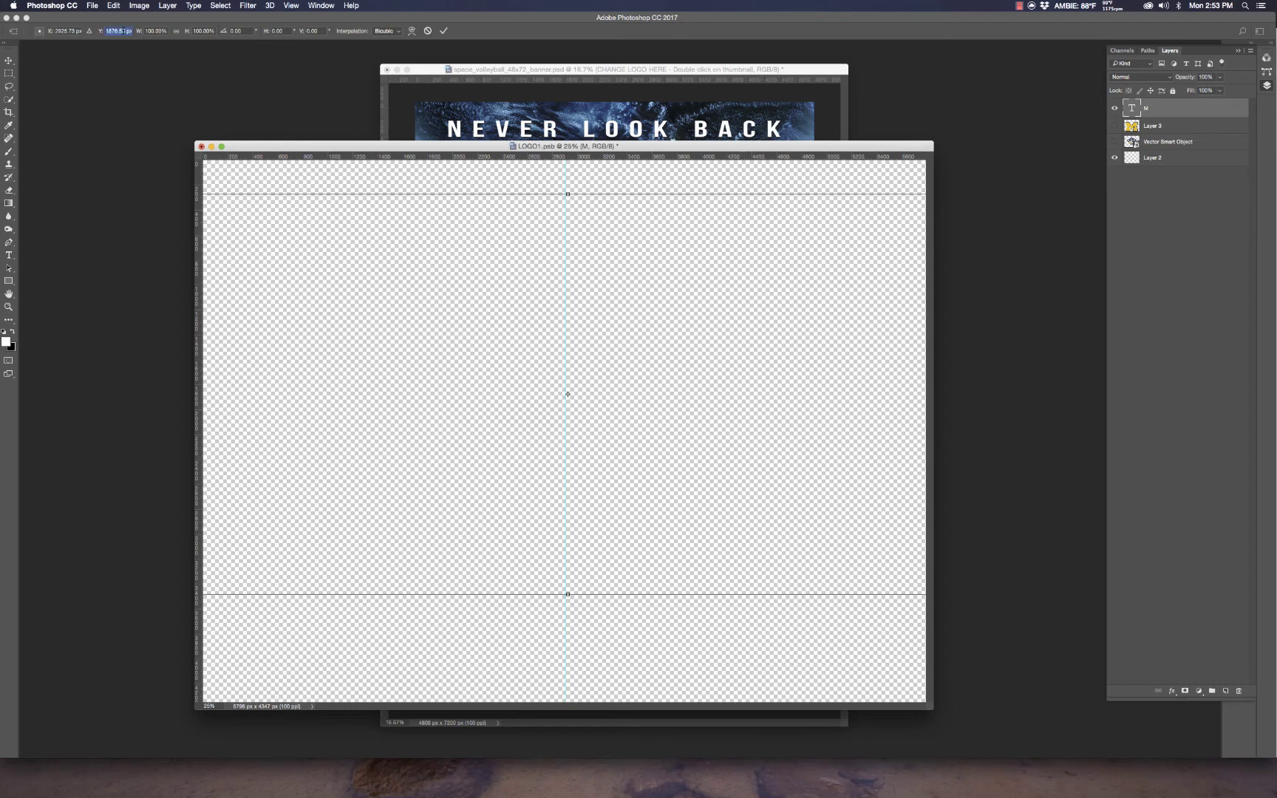
pyautogui.click(155, 31)
pyautogui.write('75')
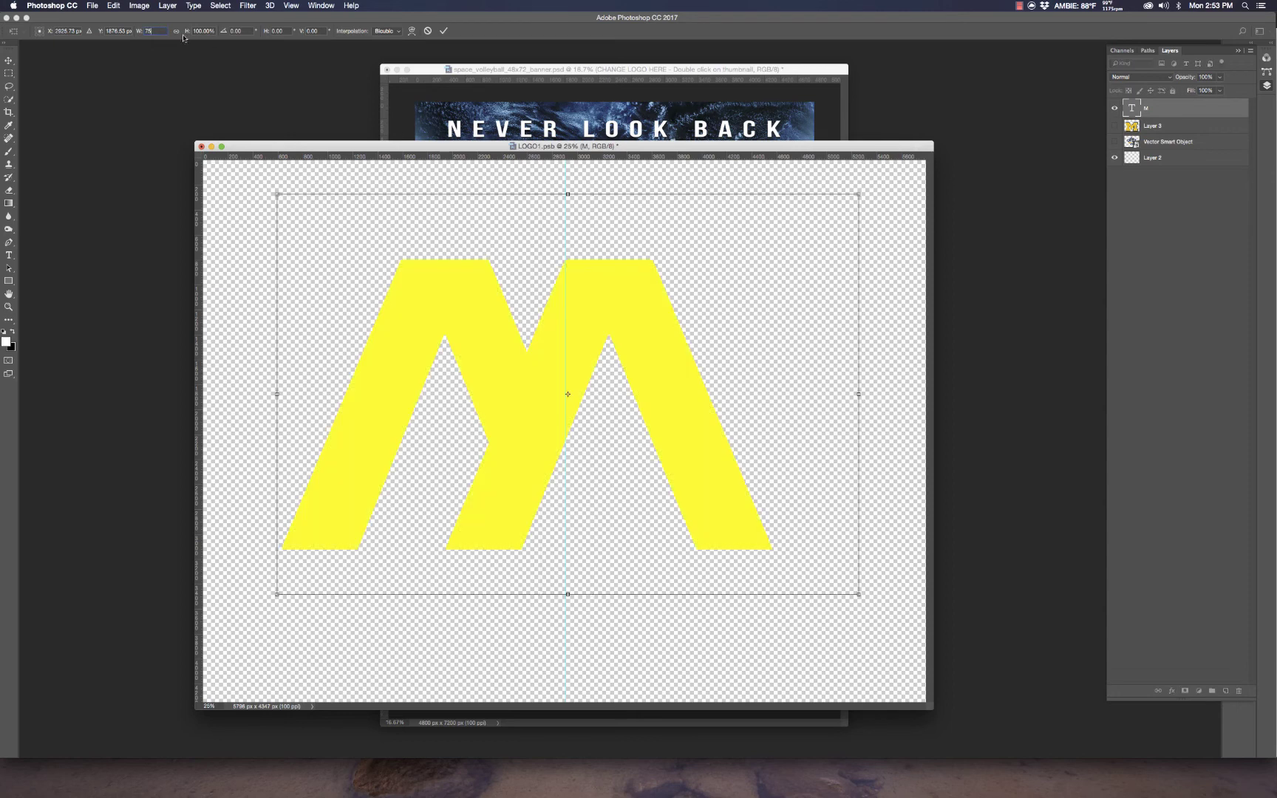
pyautogui.press('Return')
pyautogui.press('Return')
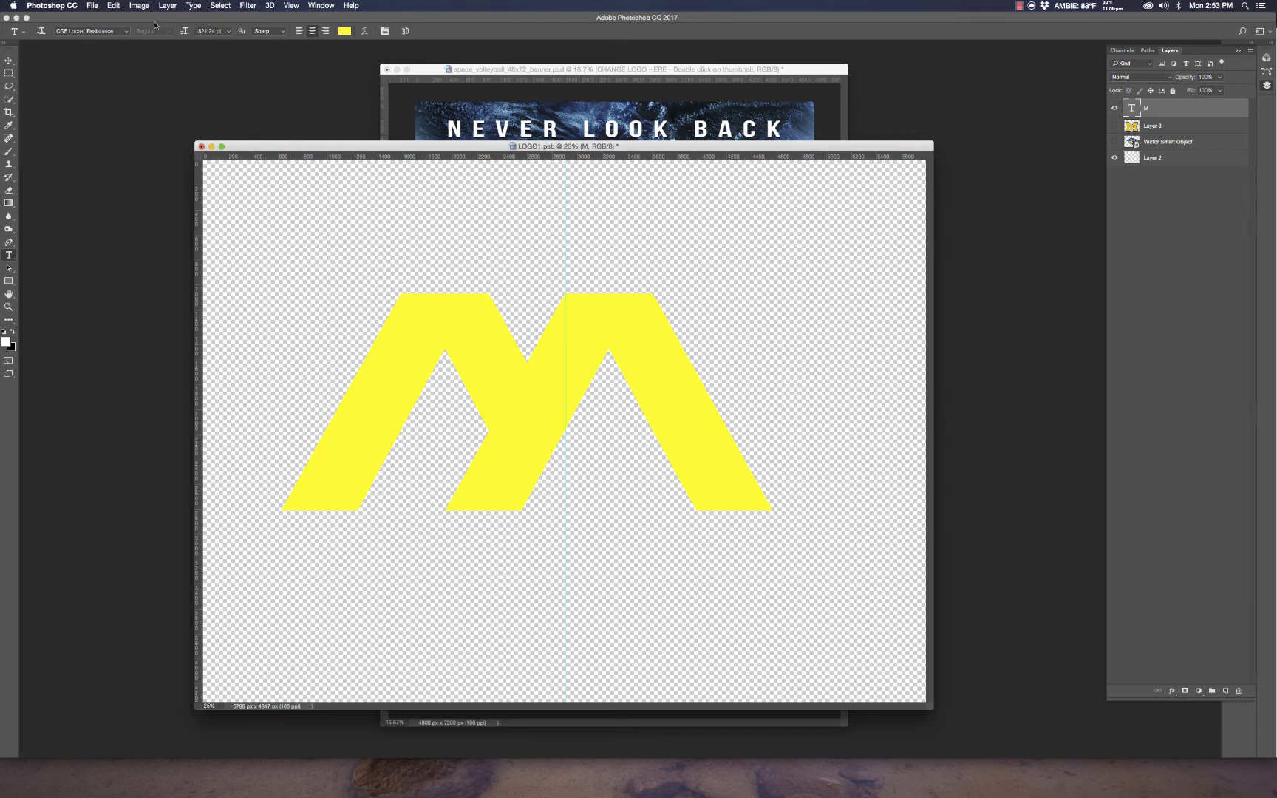
# Change the M text's font to Ash and move the letter so its middle sits on the vertical center guide.
pyautogui.click(127, 32)
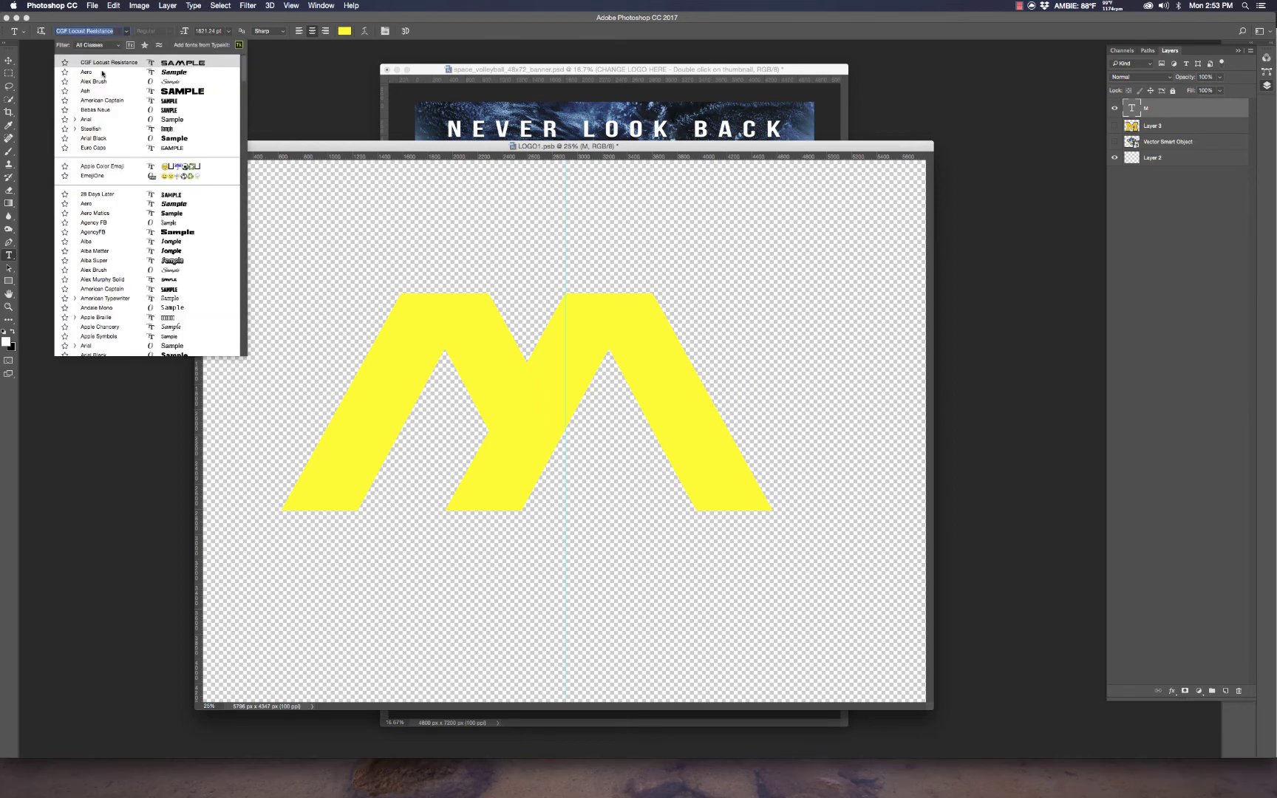
pyautogui.click(90, 92)
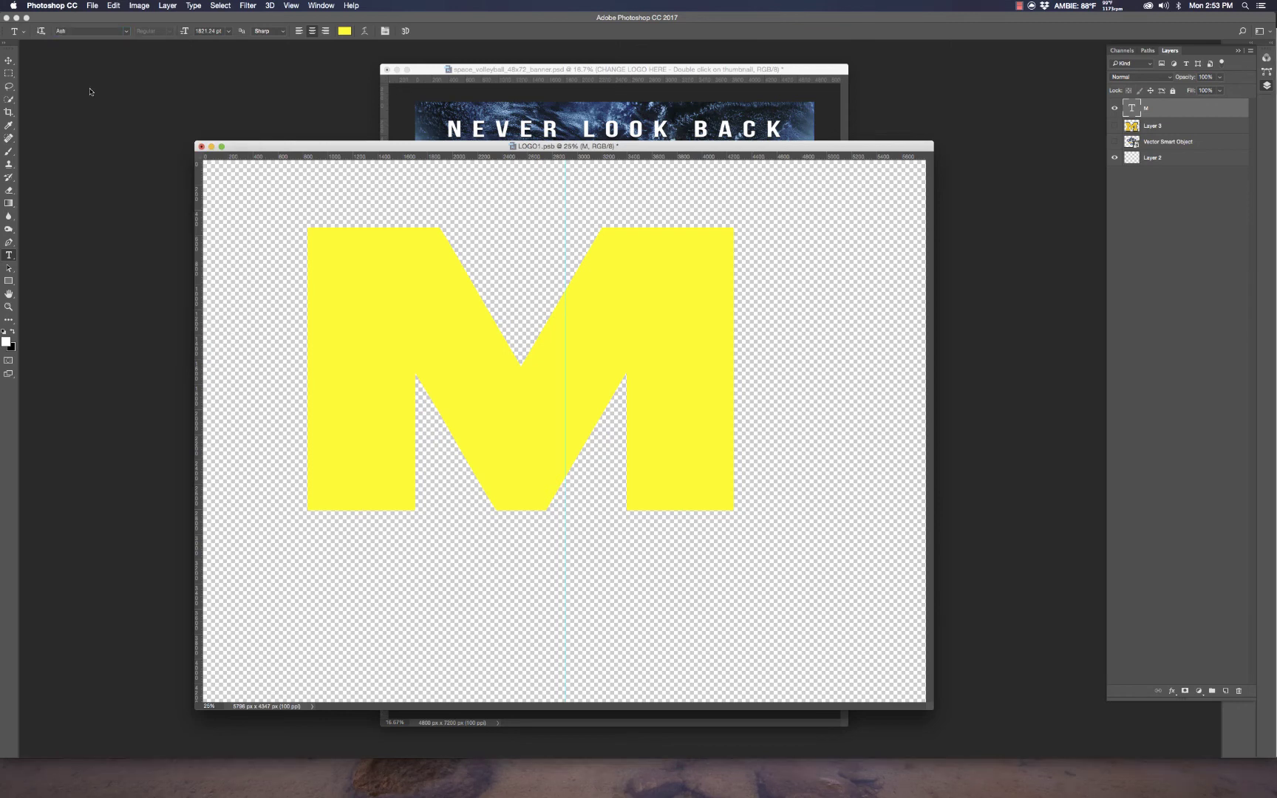
pyautogui.click(9, 60)
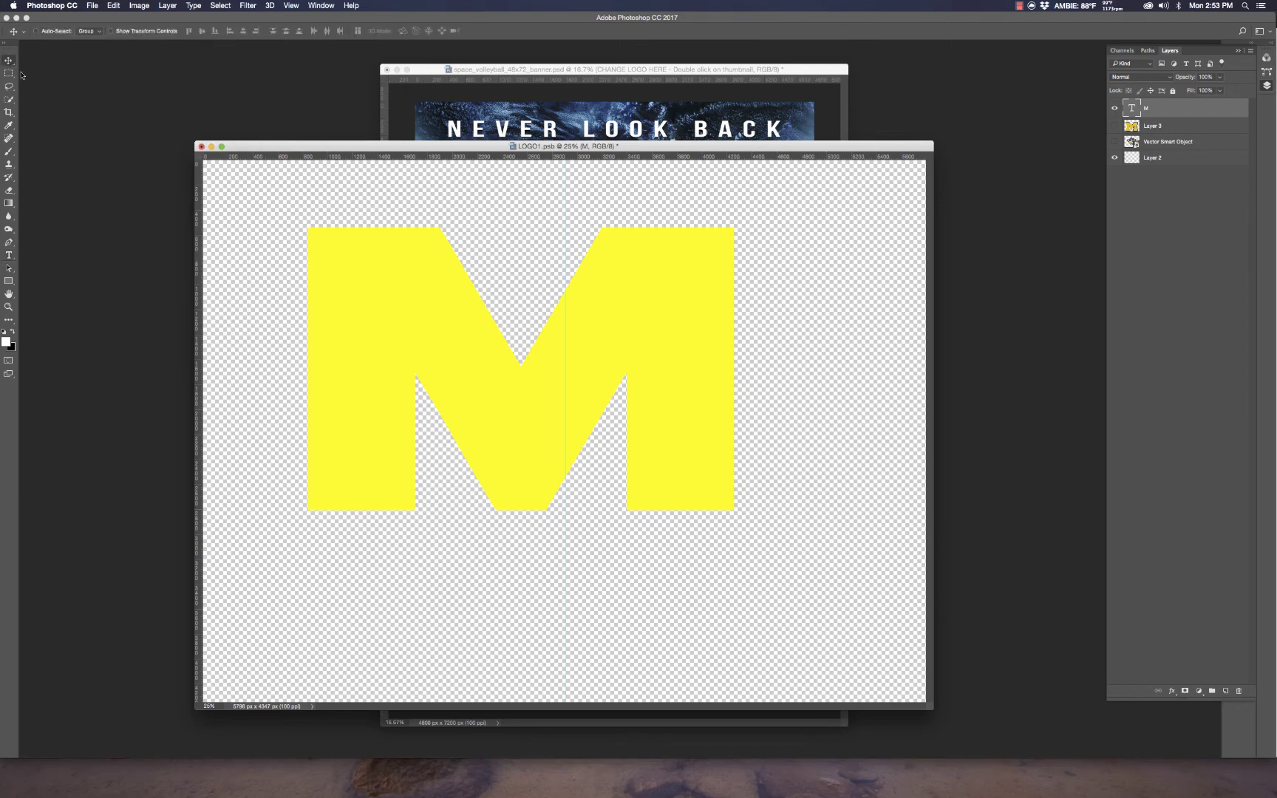
pyautogui.moveTo(683, 383); pyautogui.dragTo(724, 436)
# Enlarge the M text proportionally about its center so that it fills more of the logo canvas.
pyautogui.press('super+t')
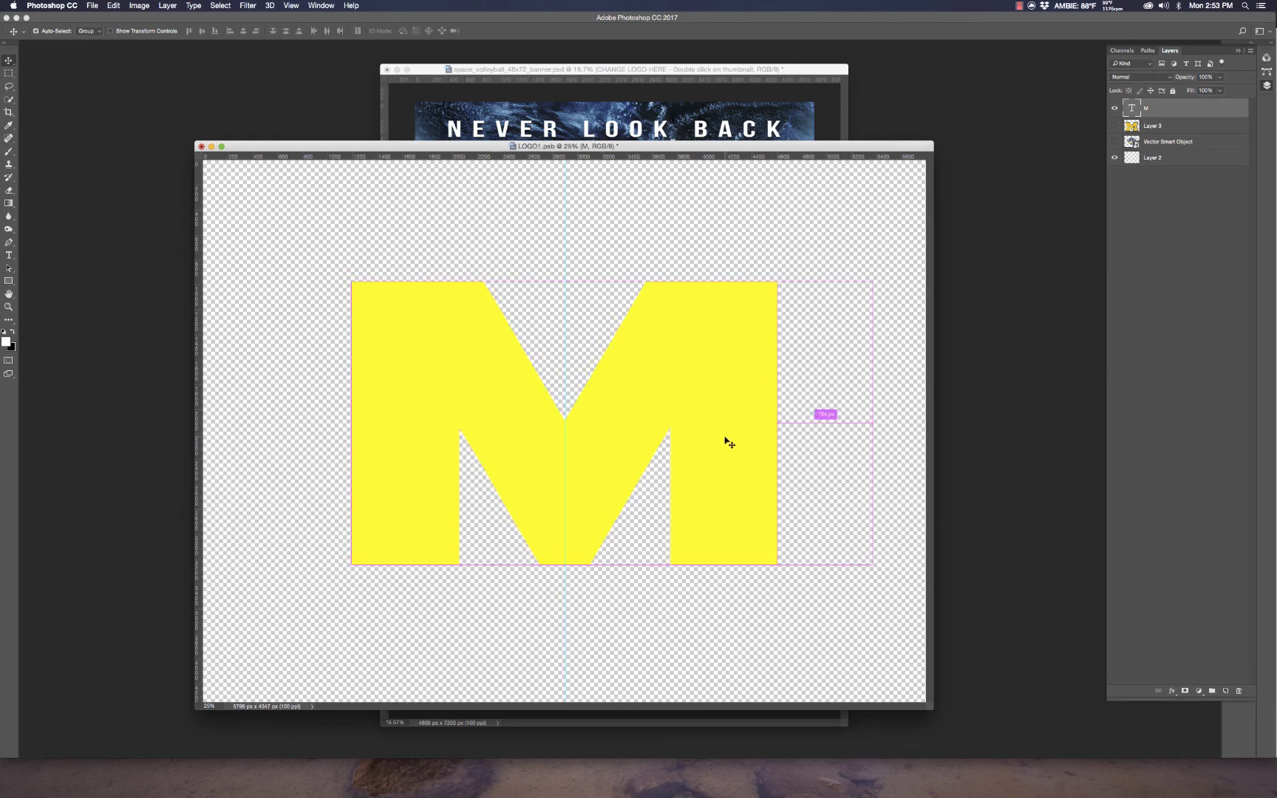
pyautogui.moveTo(873, 266); pyautogui.dragTo(942, 238)
pyautogui.press('Return')
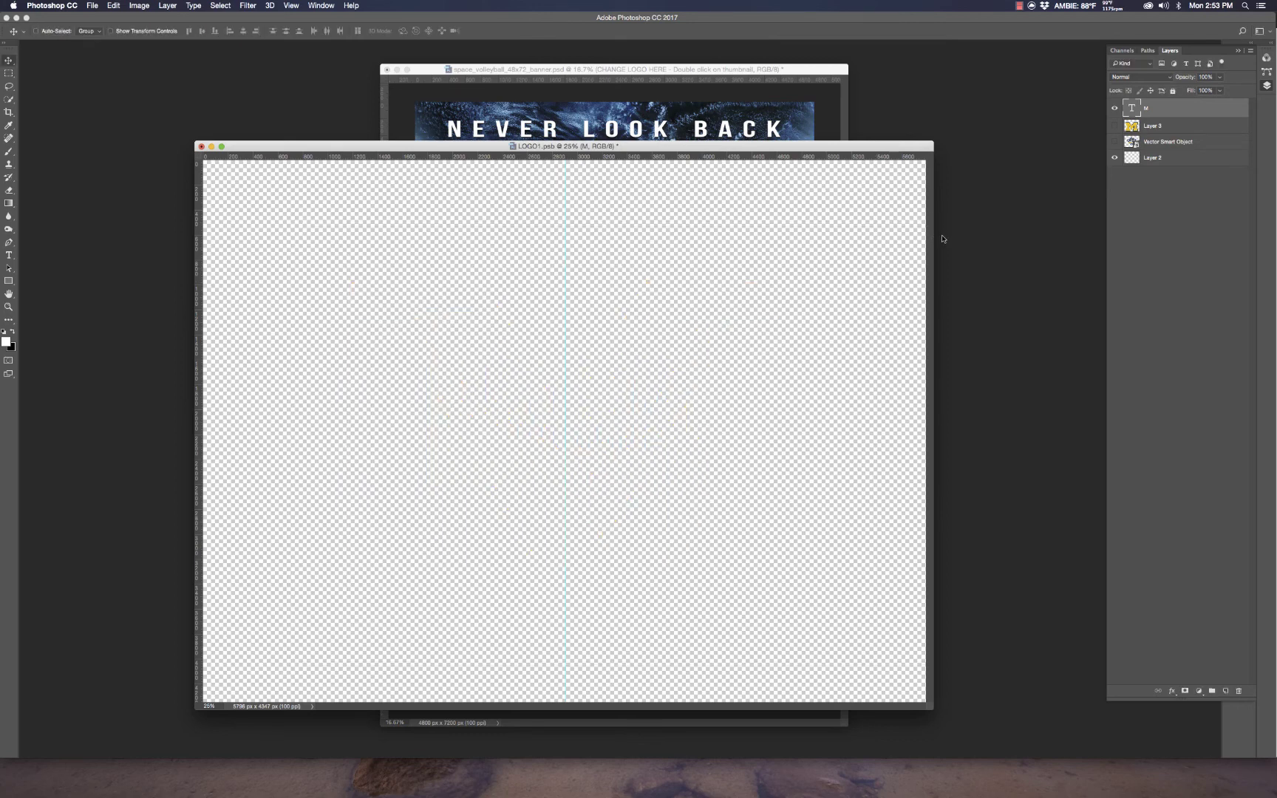
# Scale the M text down to 90% with width and height linked.
pyautogui.press('super+t')
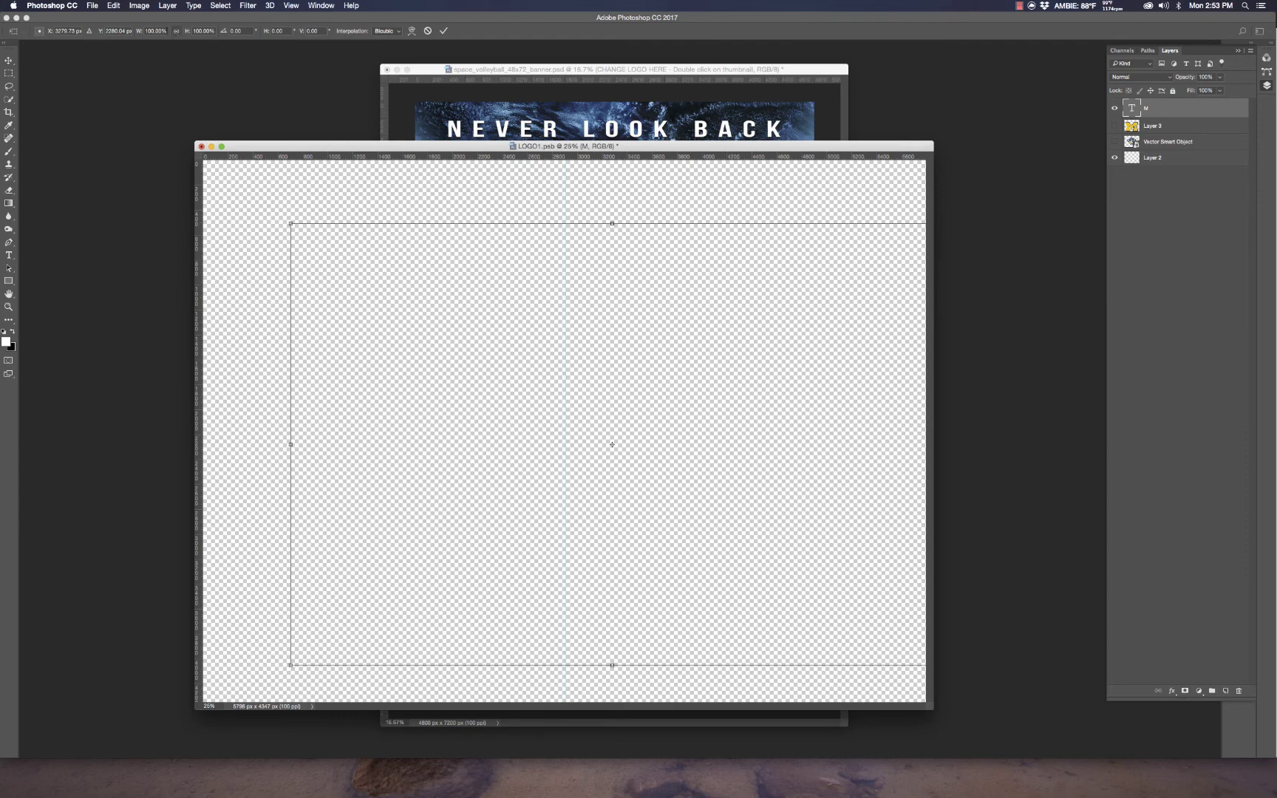
pyautogui.click(156, 31)
pyautogui.write('80')
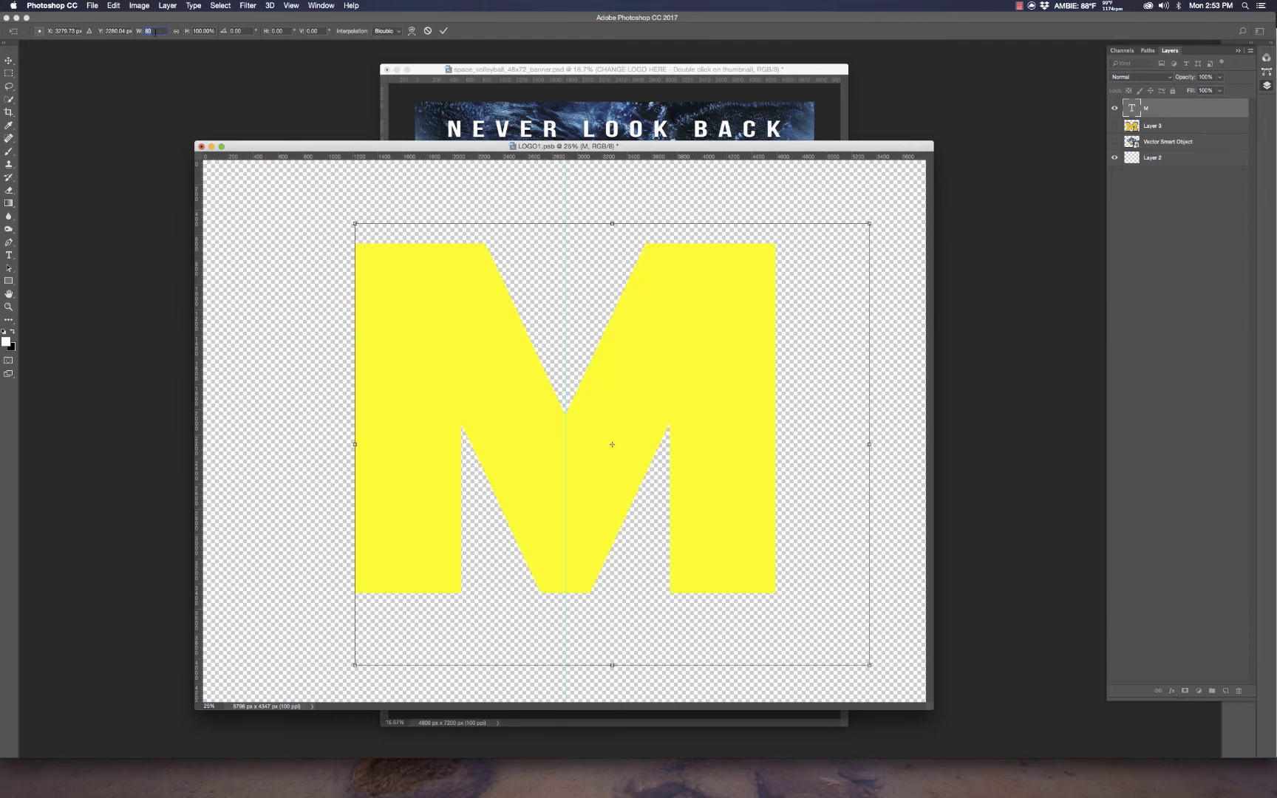
pyautogui.write('90')
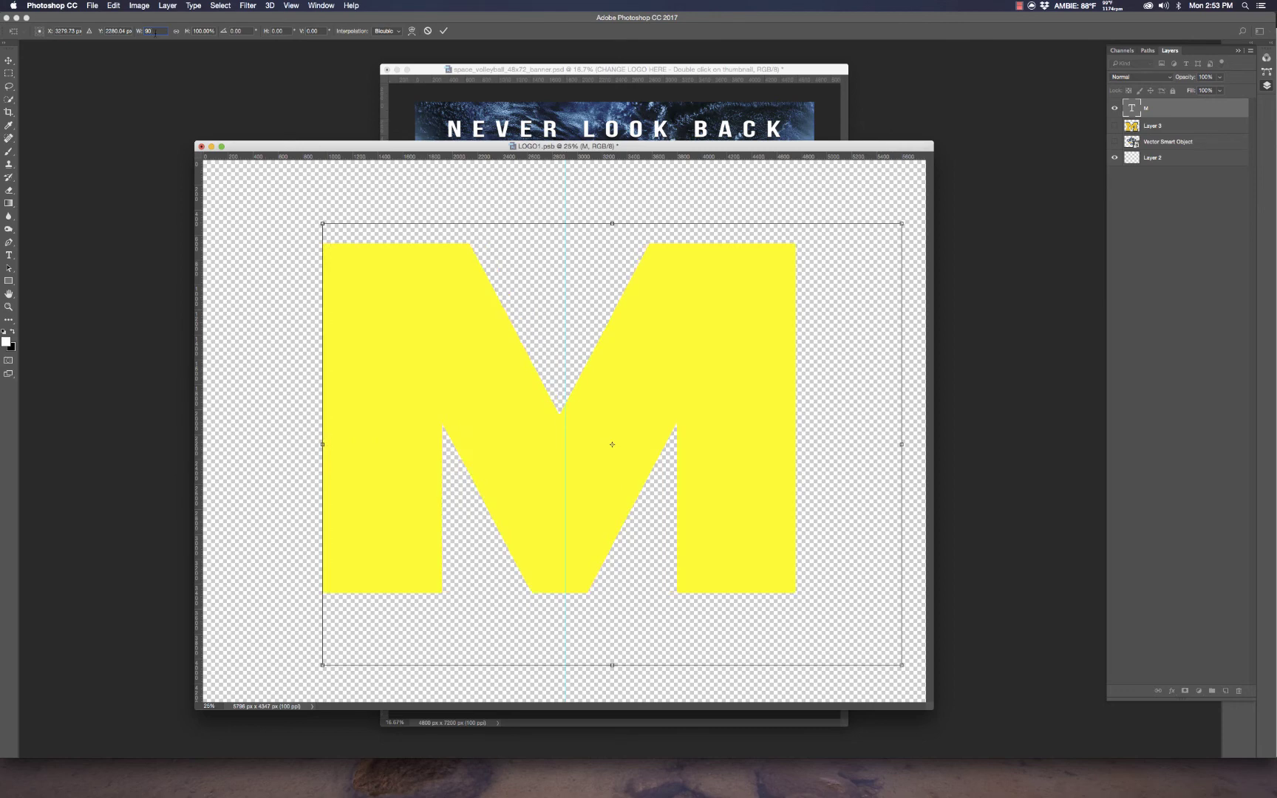
pyautogui.press('Return')
pyautogui.click(176, 31)
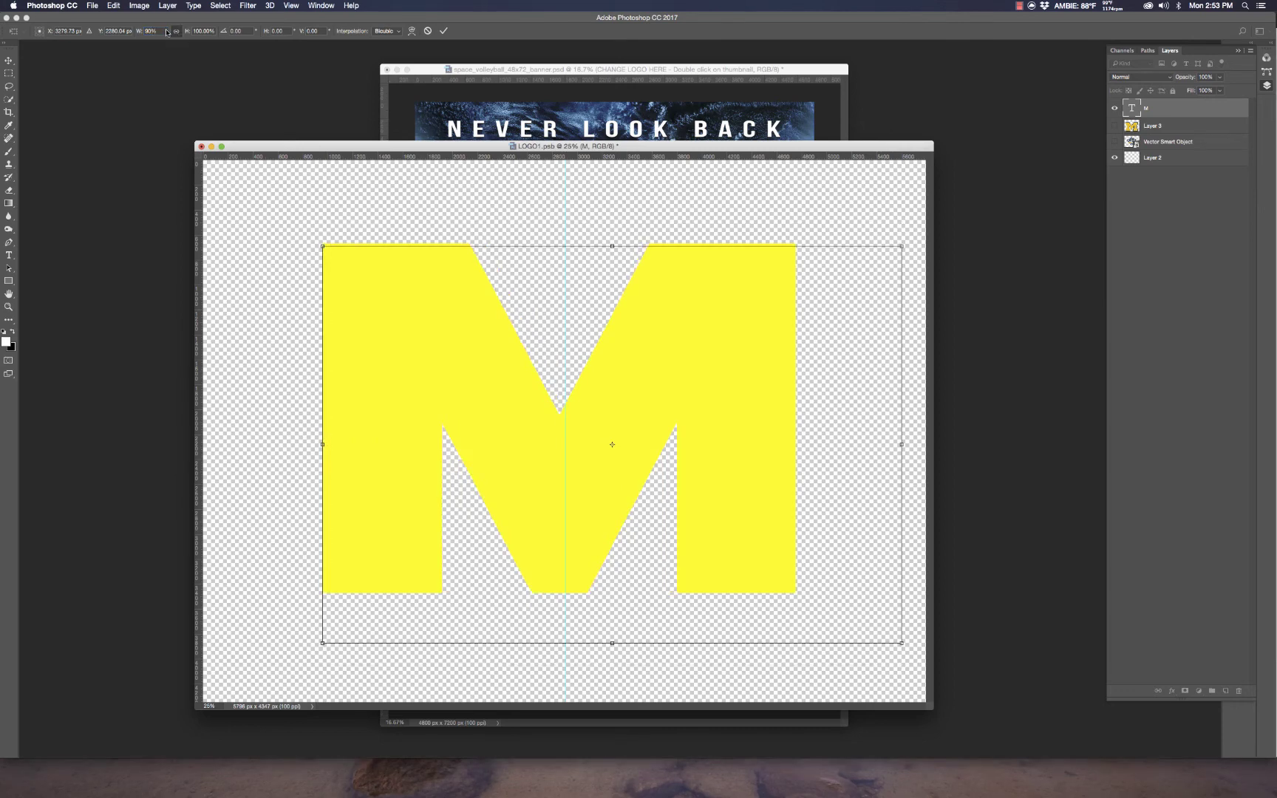
pyautogui.press('Return')
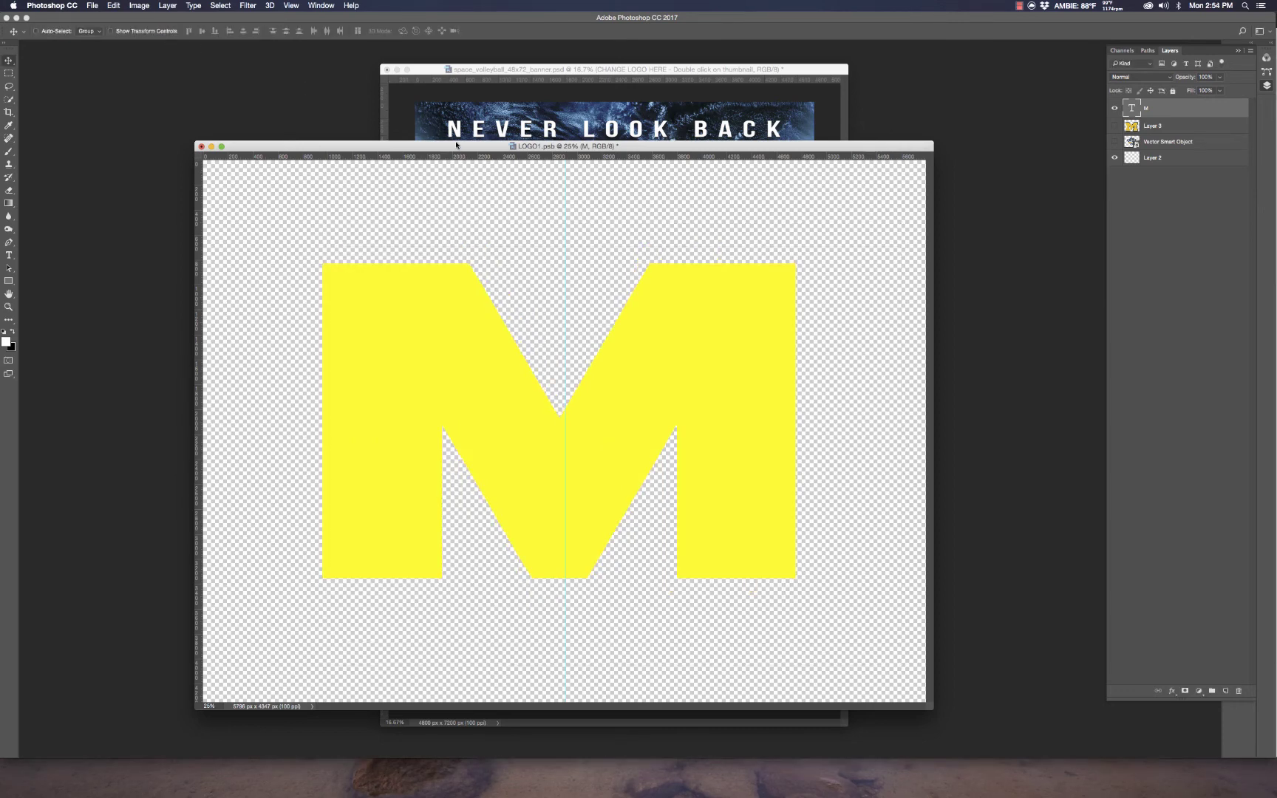
# Add a Stroke effect to the M text layer with a solid Color fill in blue (#0024ff).
pyautogui.doubleClick(1195, 111)
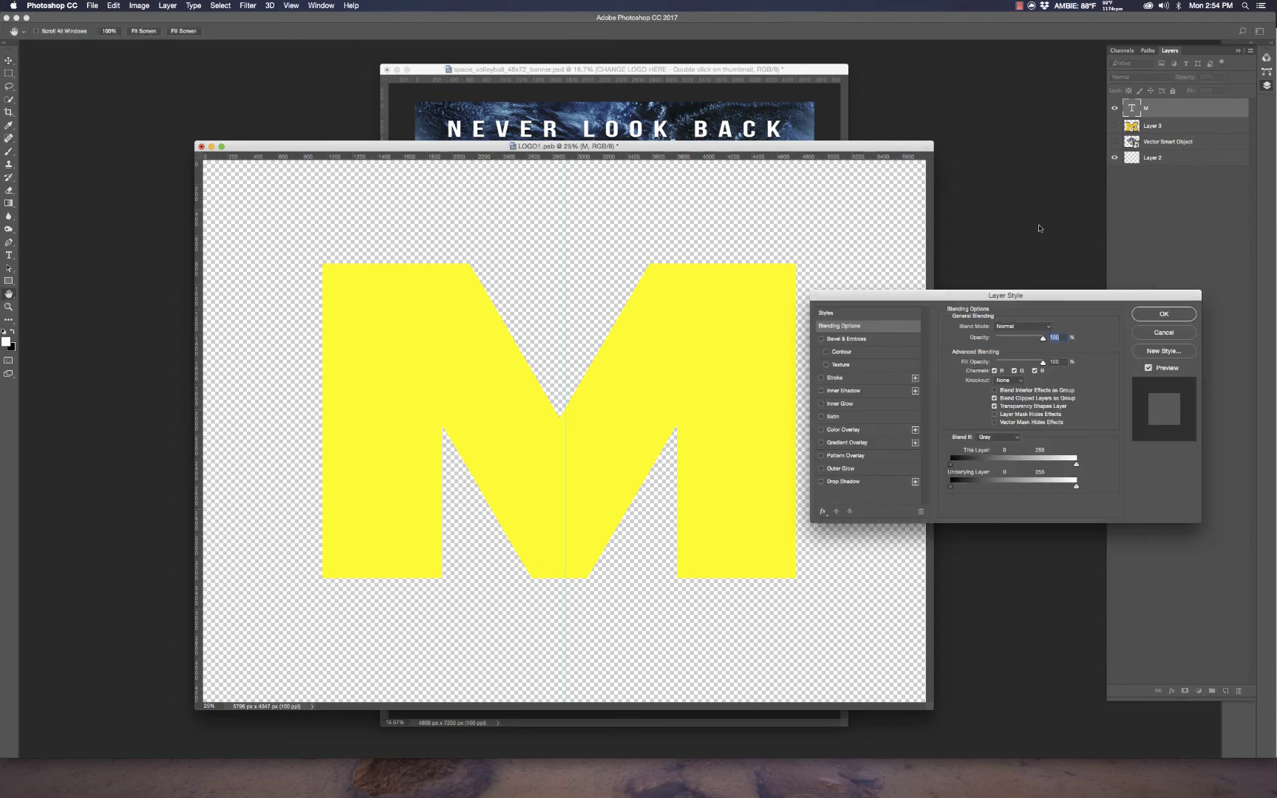
pyautogui.click(821, 379)
pyautogui.click(833, 379)
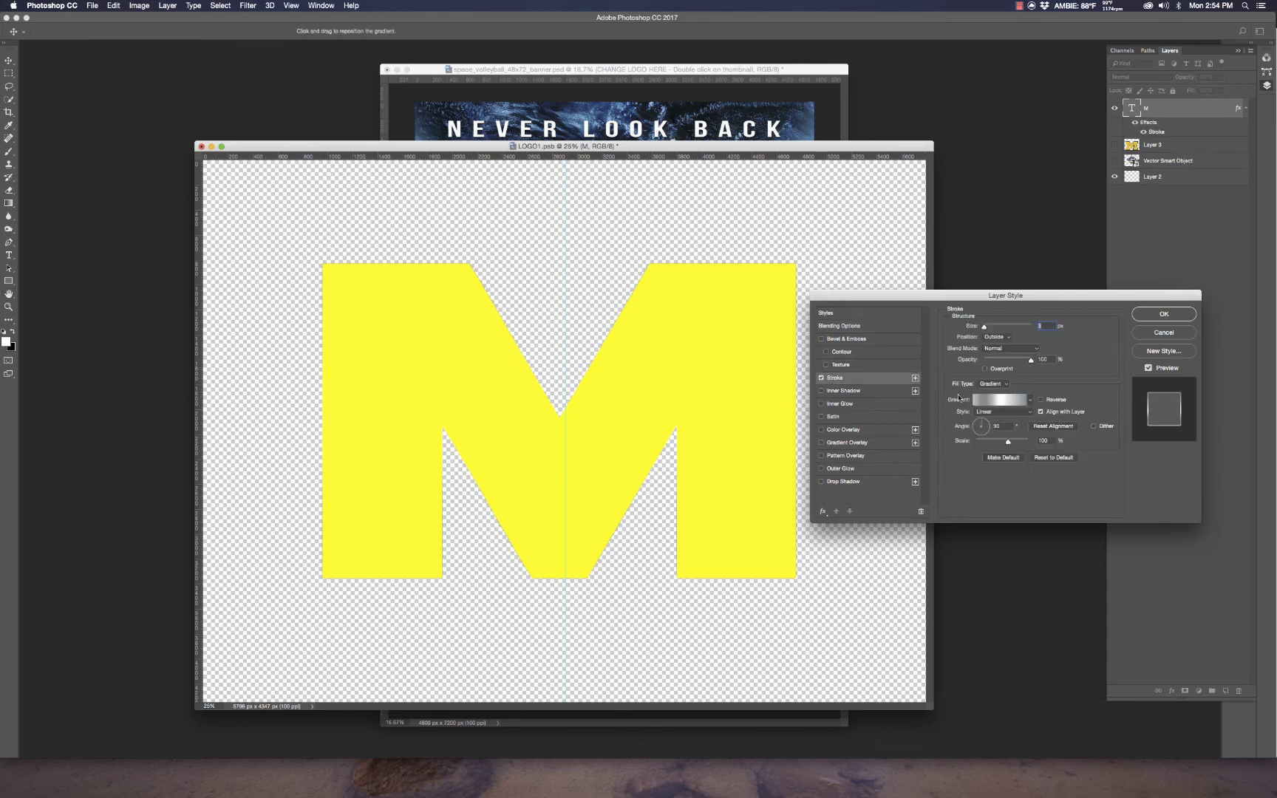
pyautogui.click(995, 384)
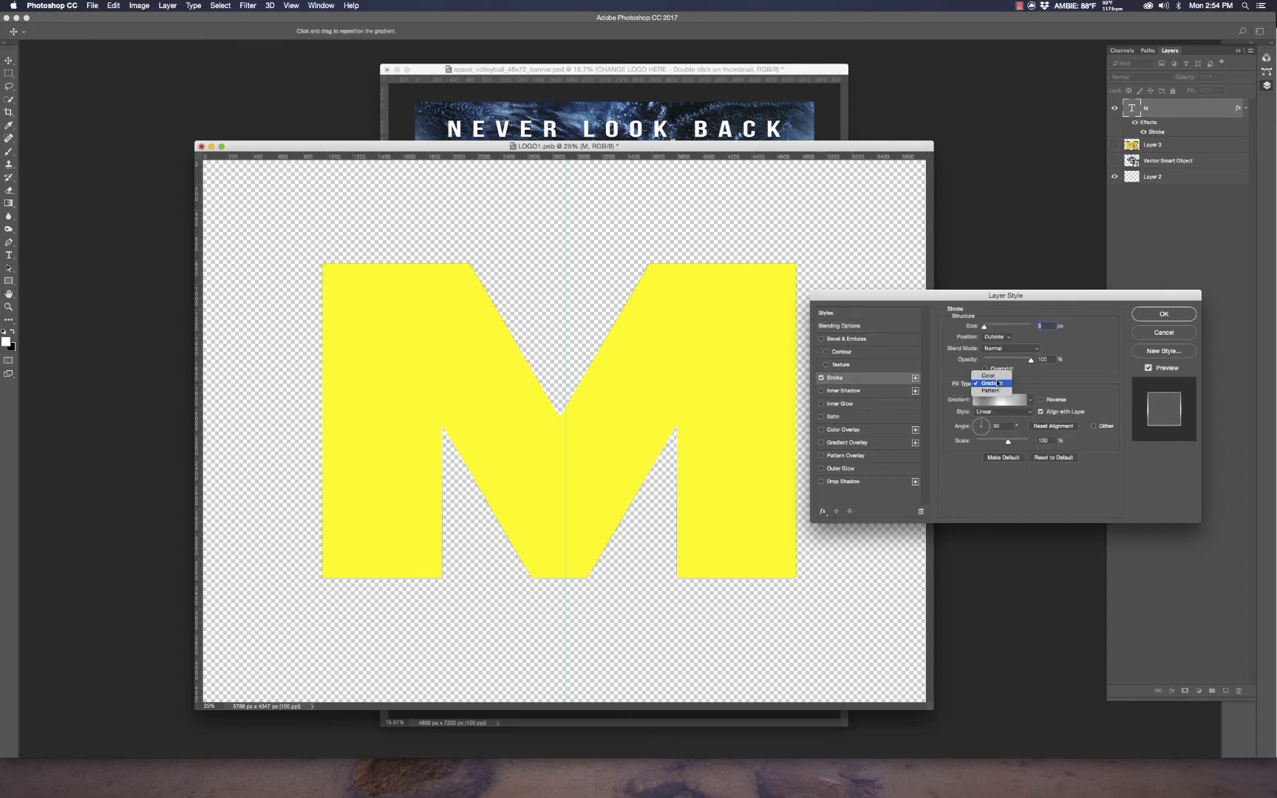
pyautogui.click(995, 374)
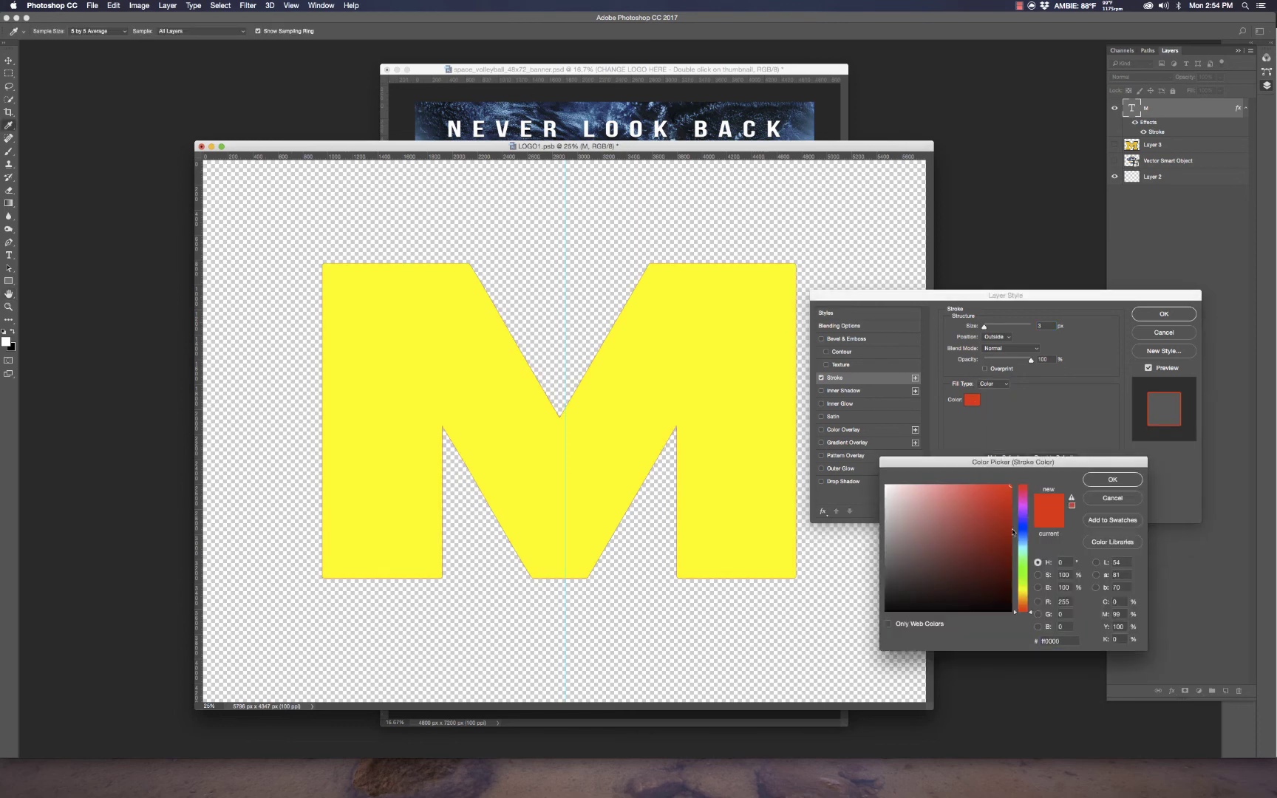
pyautogui.click(1022, 531)
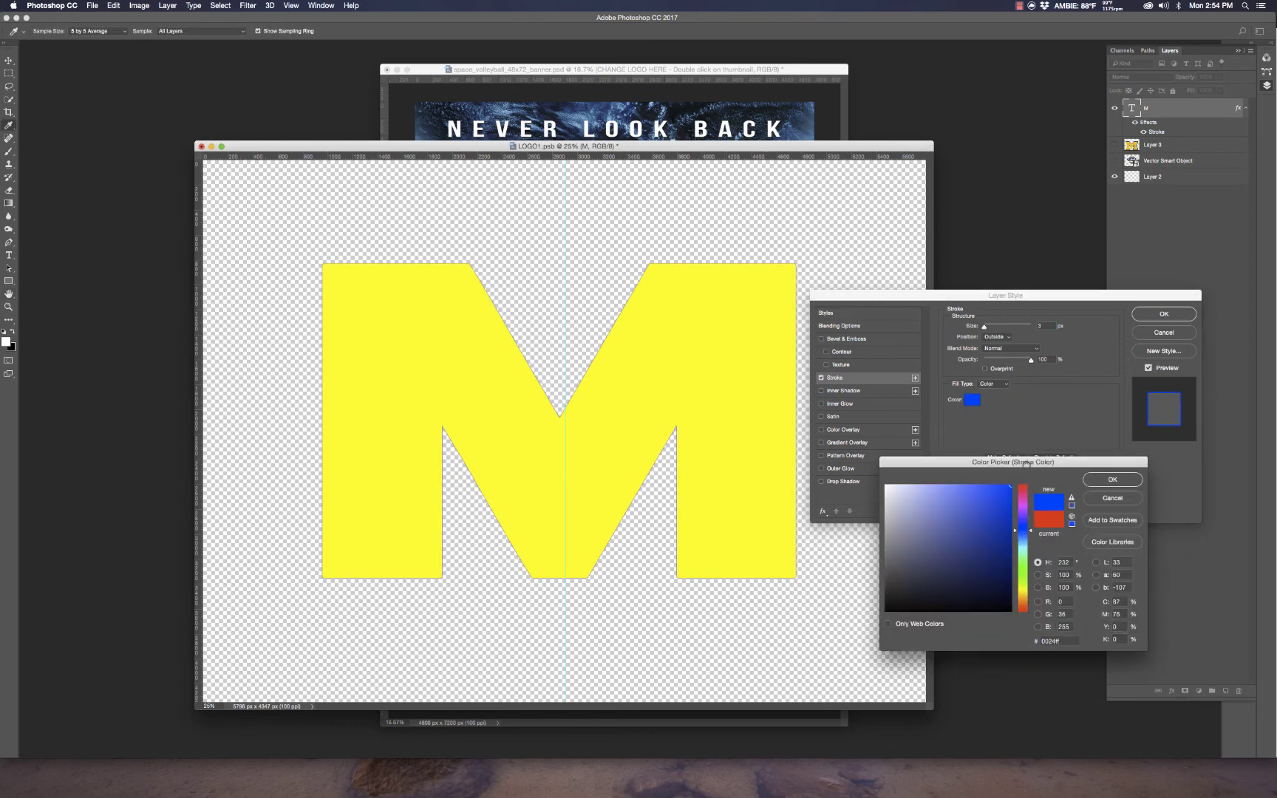
pyautogui.click(1112, 479)
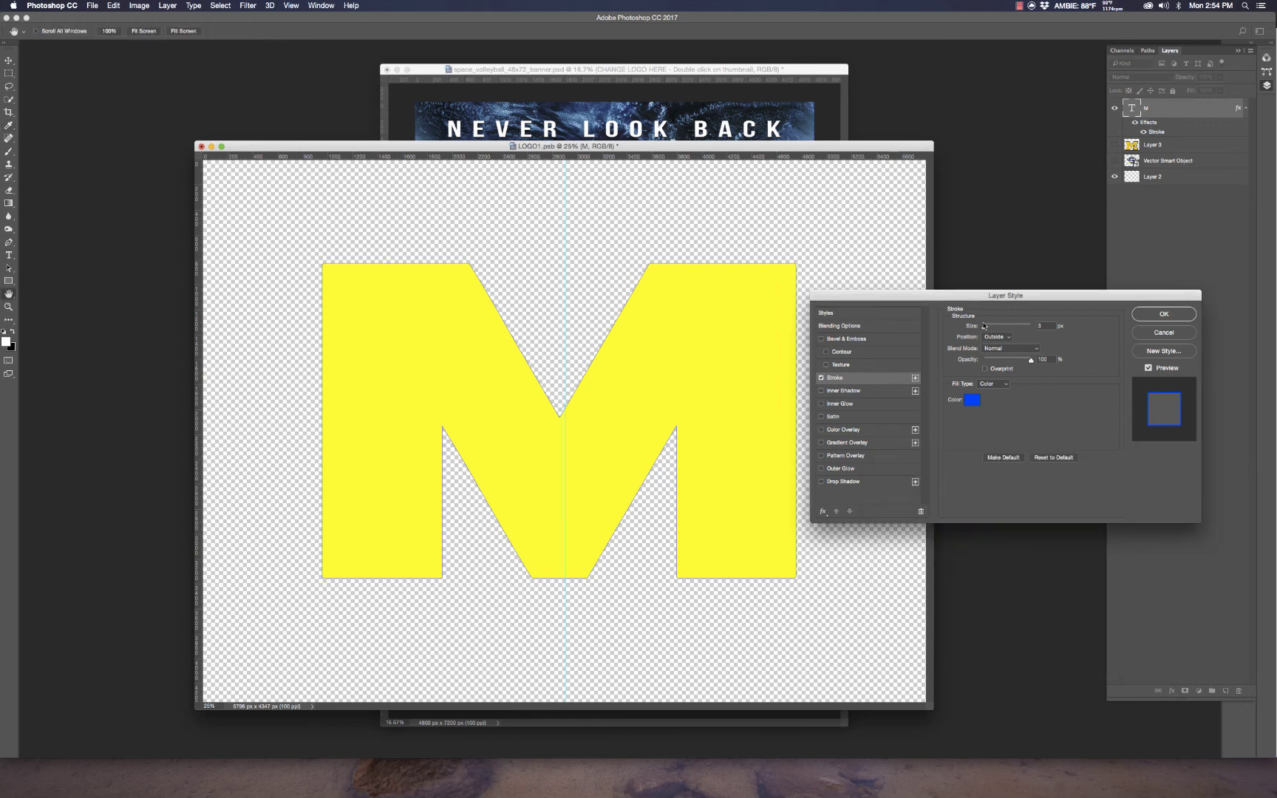
# Thicken the M's blue stroke into a bold outline, then save the logo smart object and check the banner.
pyautogui.moveTo(984, 325); pyautogui.dragTo(994, 330)
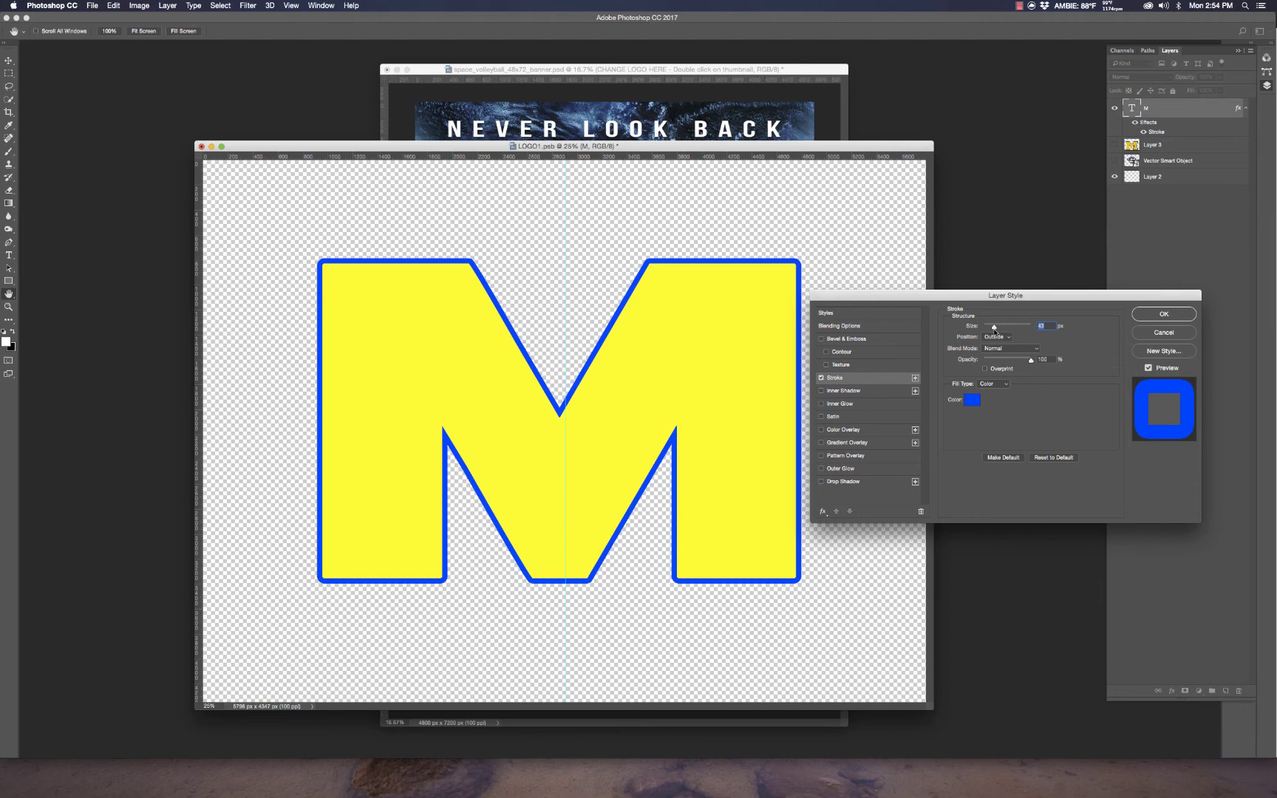
pyautogui.moveTo(993, 330); pyautogui.dragTo(997, 332)
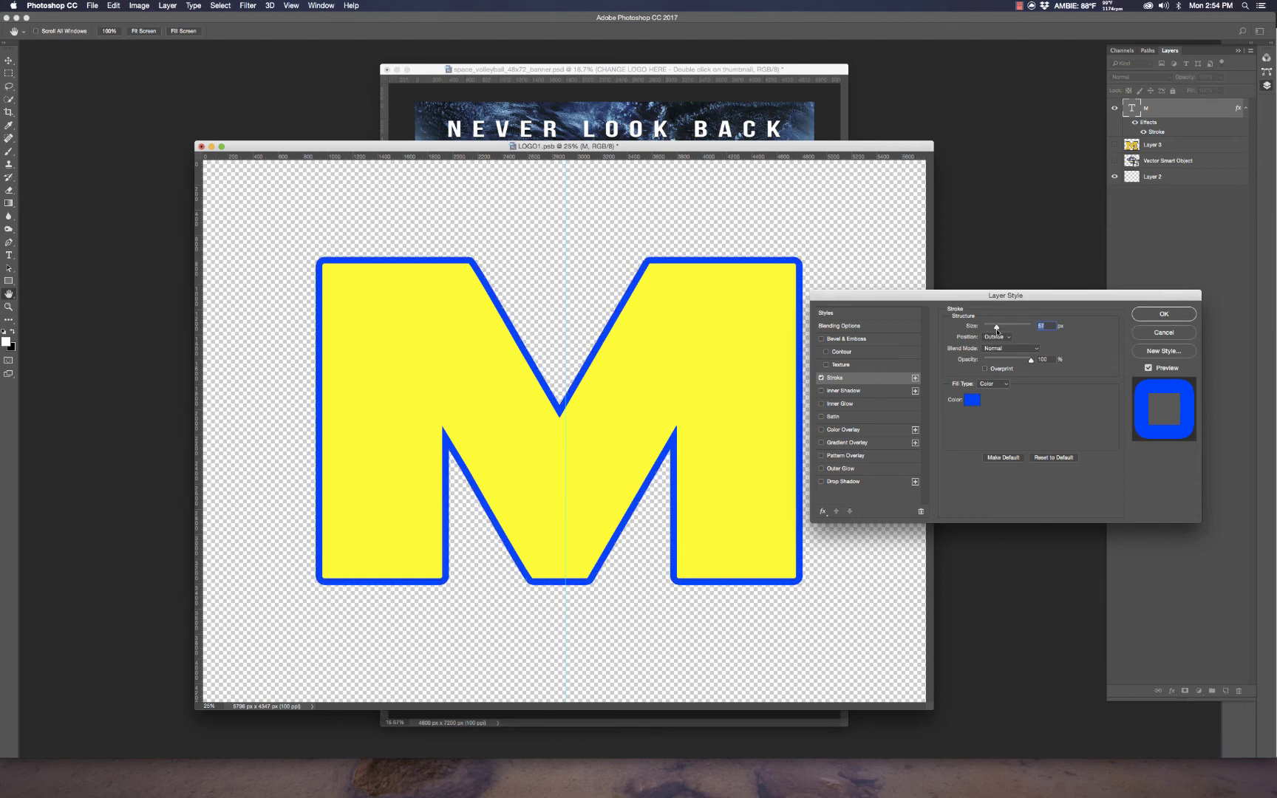
pyautogui.click(1163, 314)
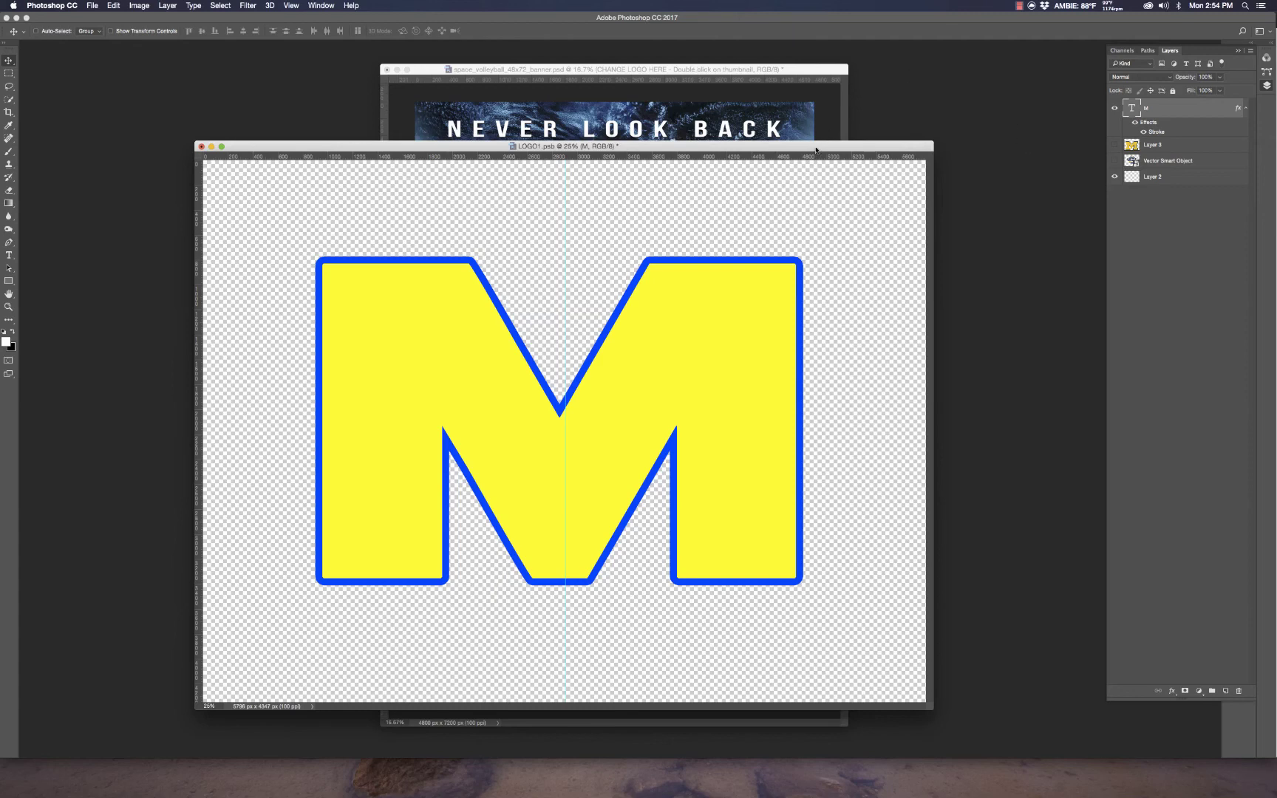
pyautogui.press('super+s')
pyautogui.click(758, 71)
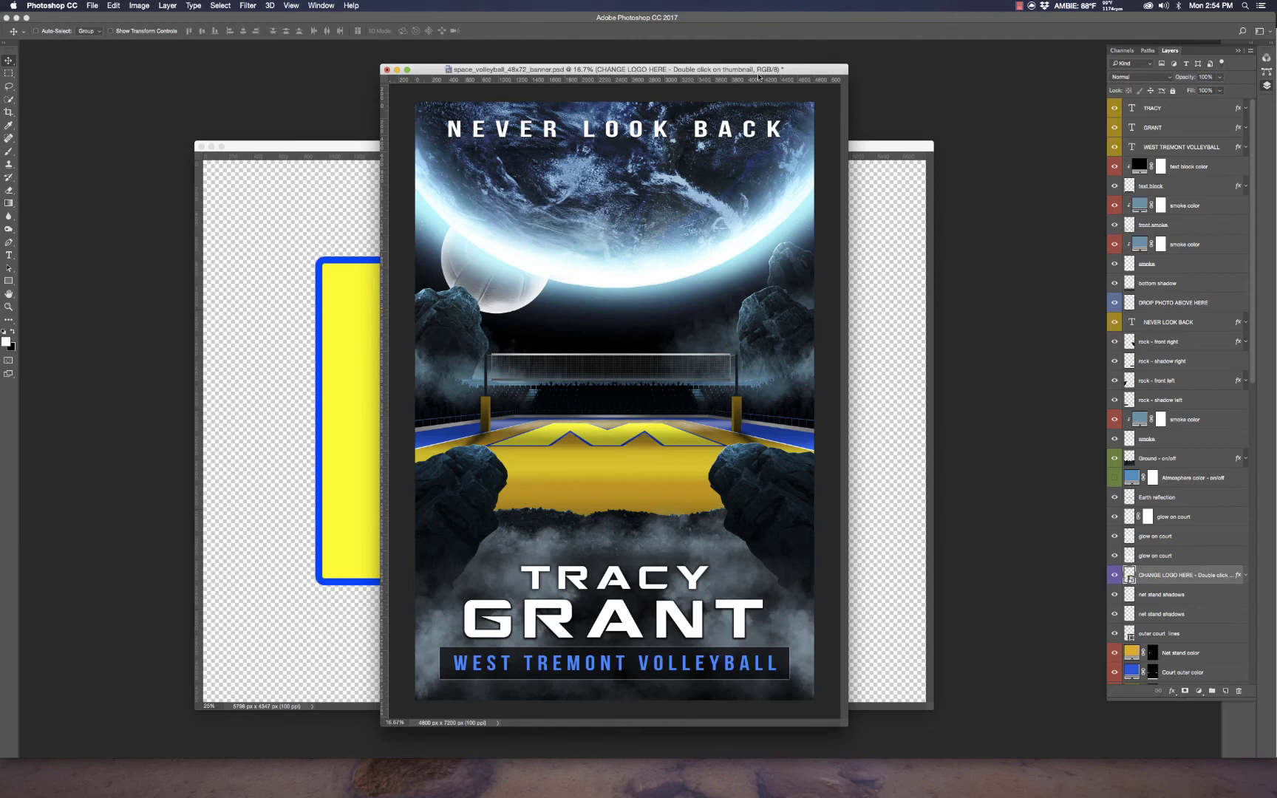
# Move the outlined M text down near the lower edge of the logo canvas, save it, and check the banner's court.
pyautogui.click(374, 154)
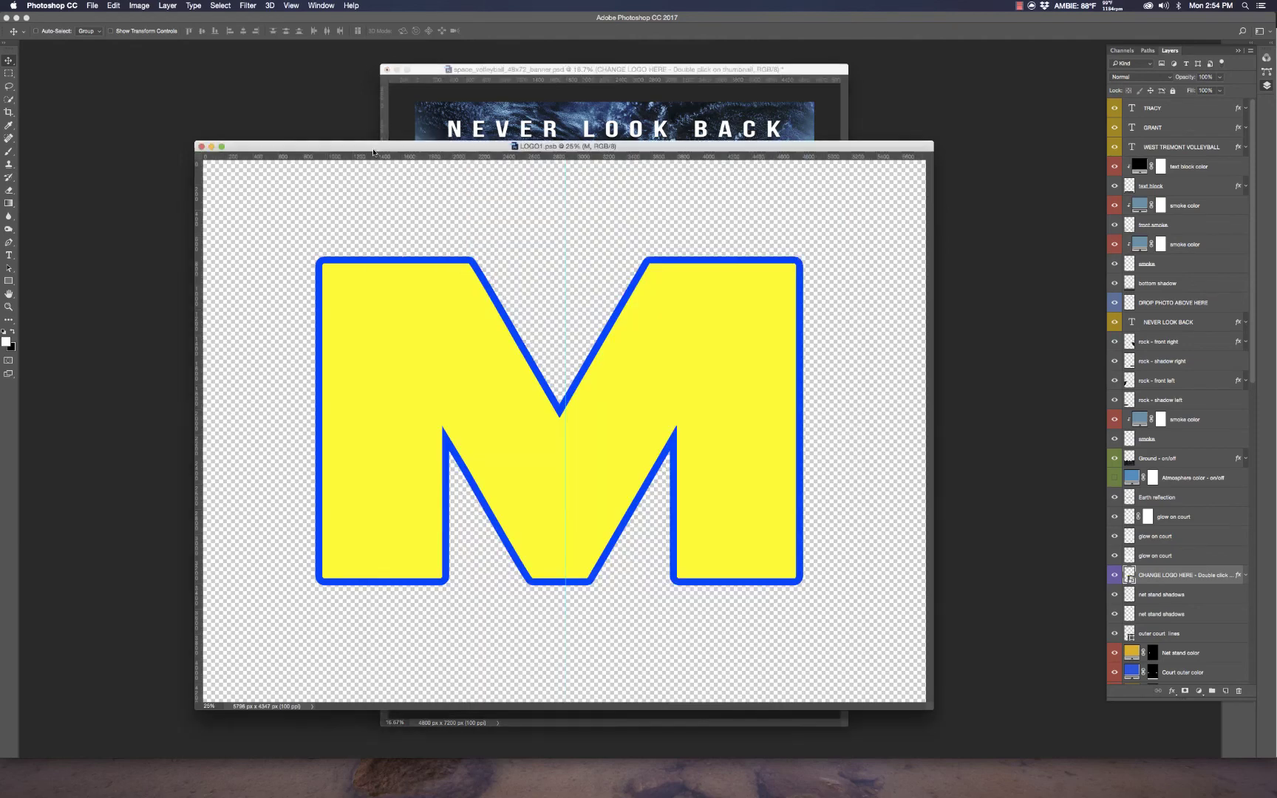
pyautogui.moveTo(667, 420); pyautogui.dragTo(665, 516)
pyautogui.press('super')
pyautogui.click(830, 83)
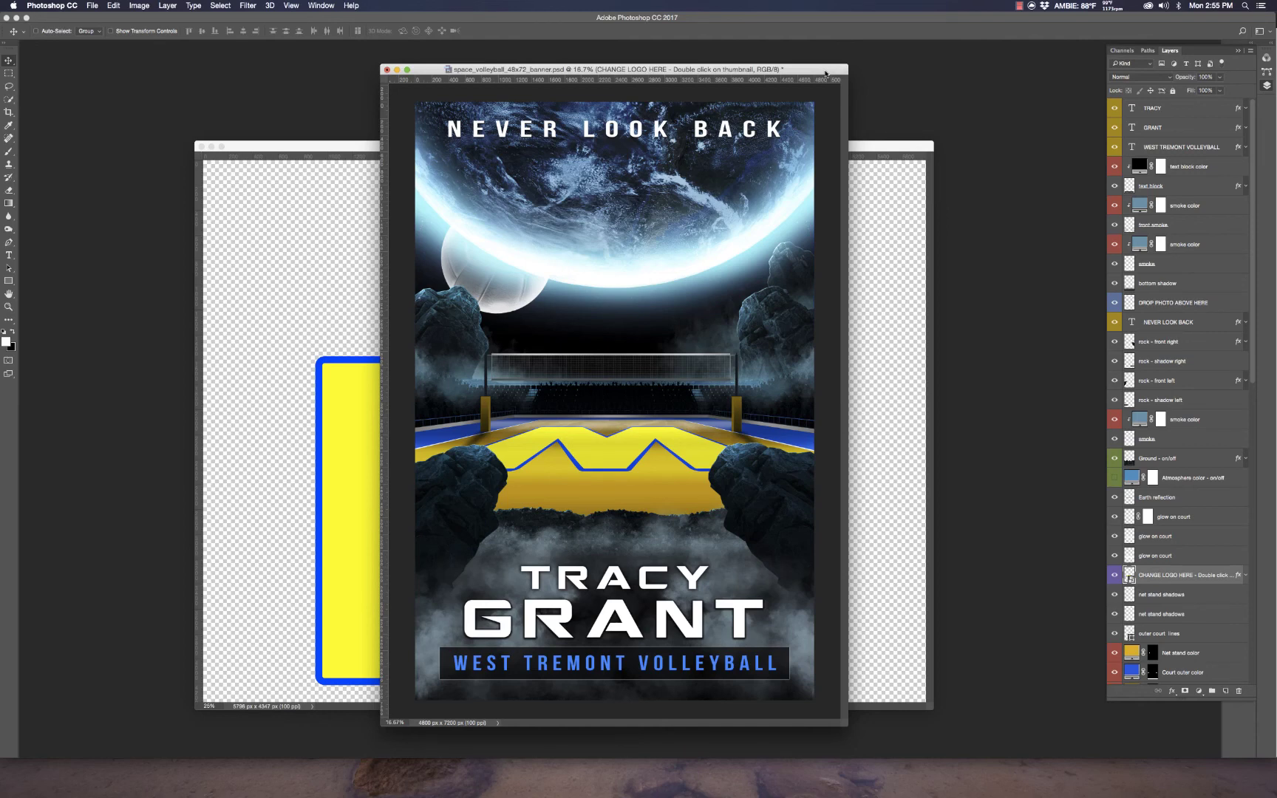
# Close the logo smart object's document and hide the CHANGE LOGO HERE layer in the banner.
pyautogui.click(875, 145)
pyautogui.press('super+w')
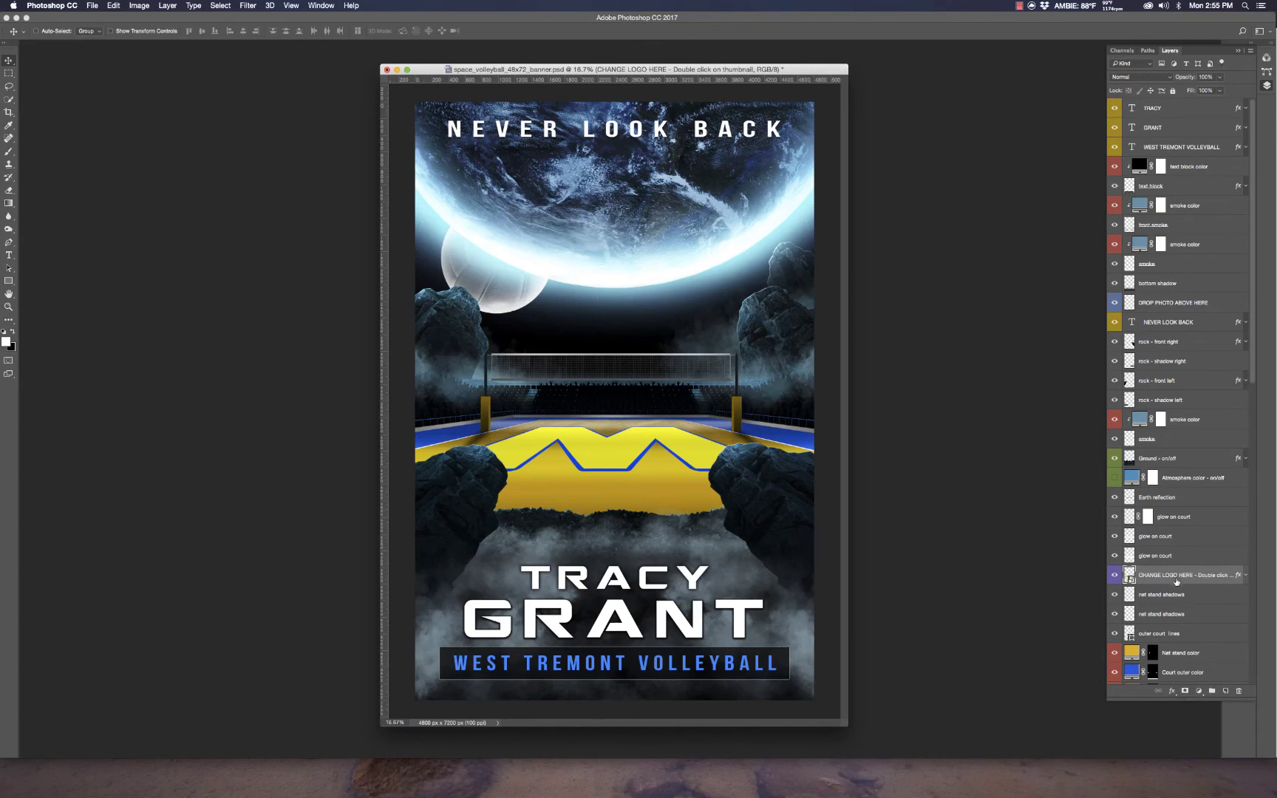
pyautogui.click(1115, 575)
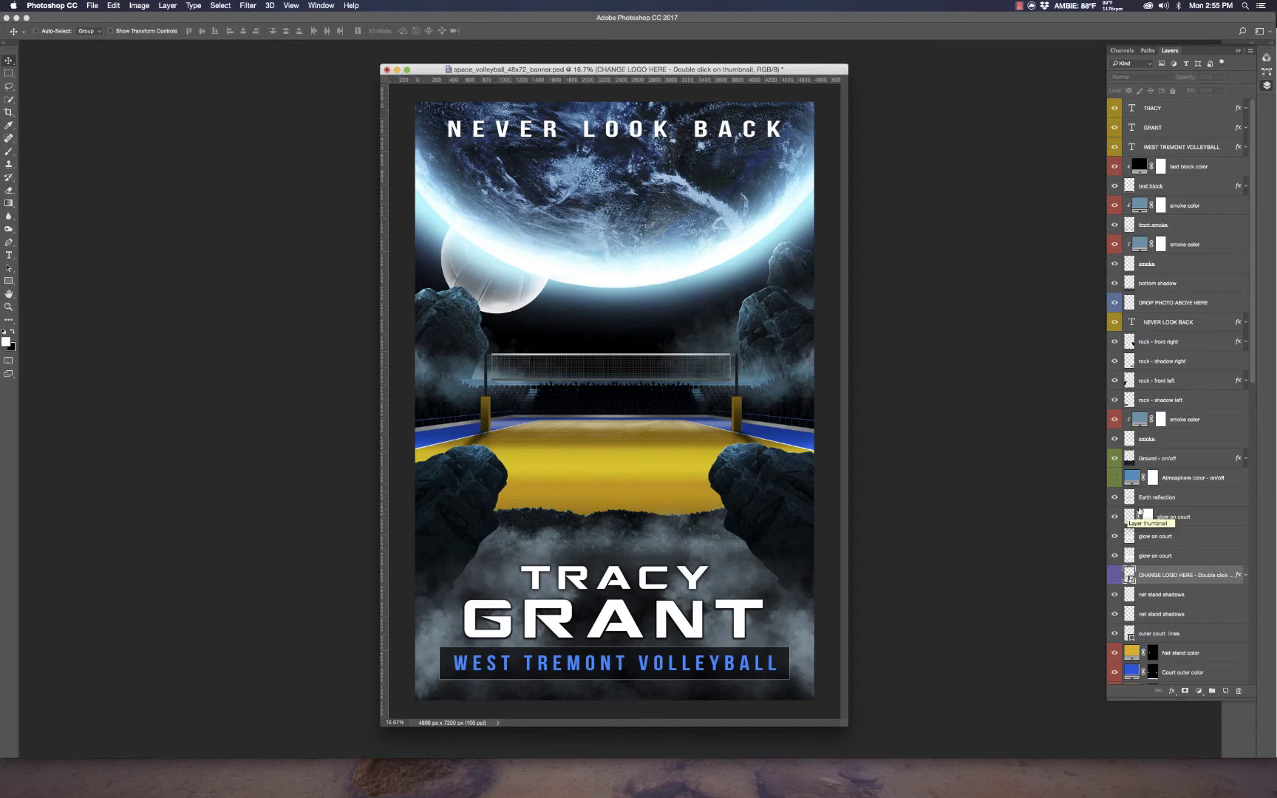
# Look through the banner's editable text layers, including the NEVER LOOK BACK, WEST TREMONT VOLLEYBALL and player name layers, and the layer stack below.
pyautogui.click(1167, 326)
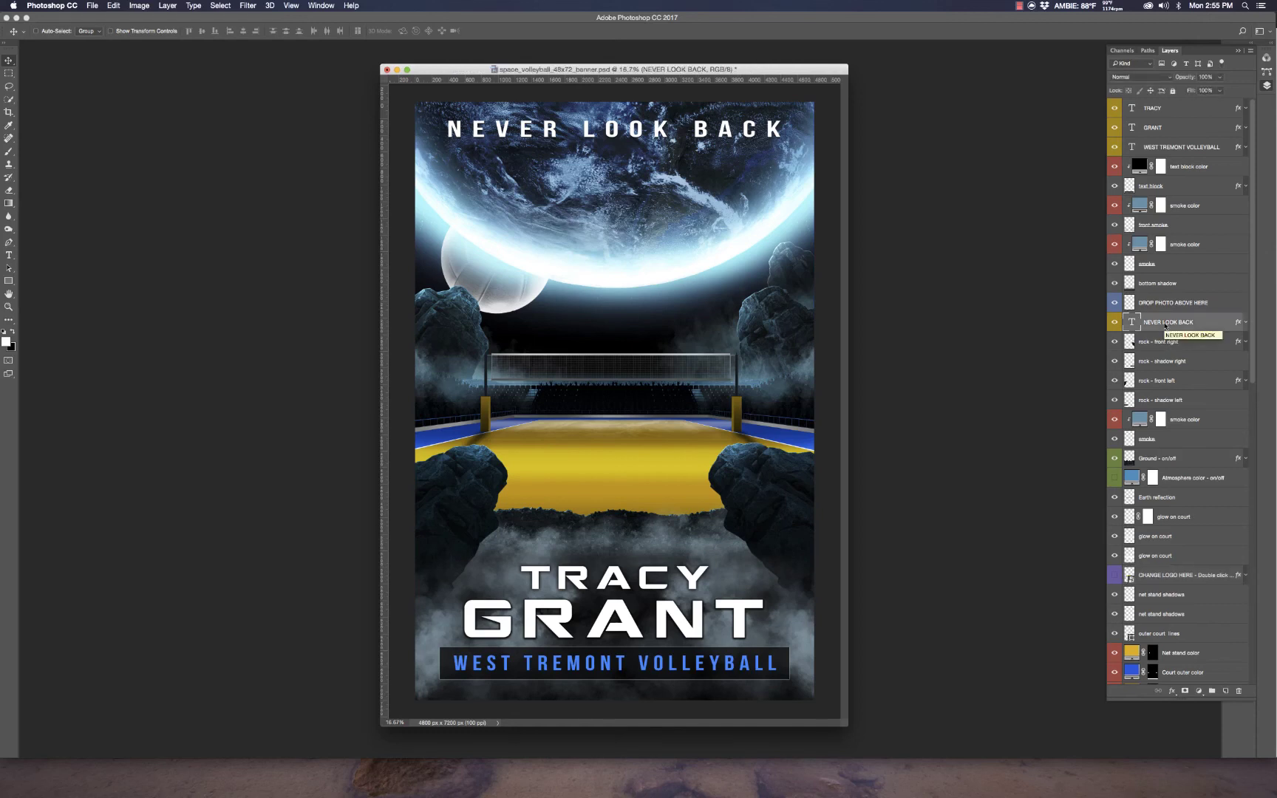
pyautogui.click(1164, 147)
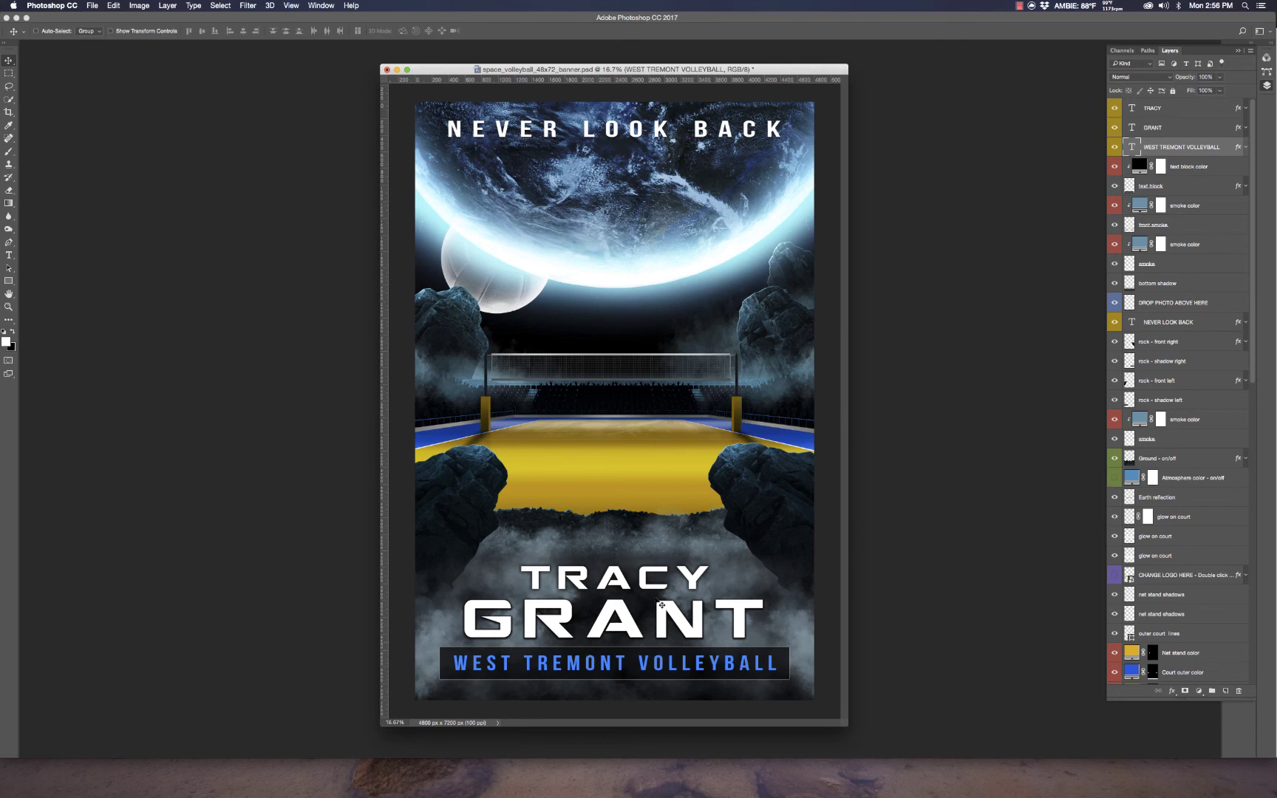
pyautogui.click(1179, 111)
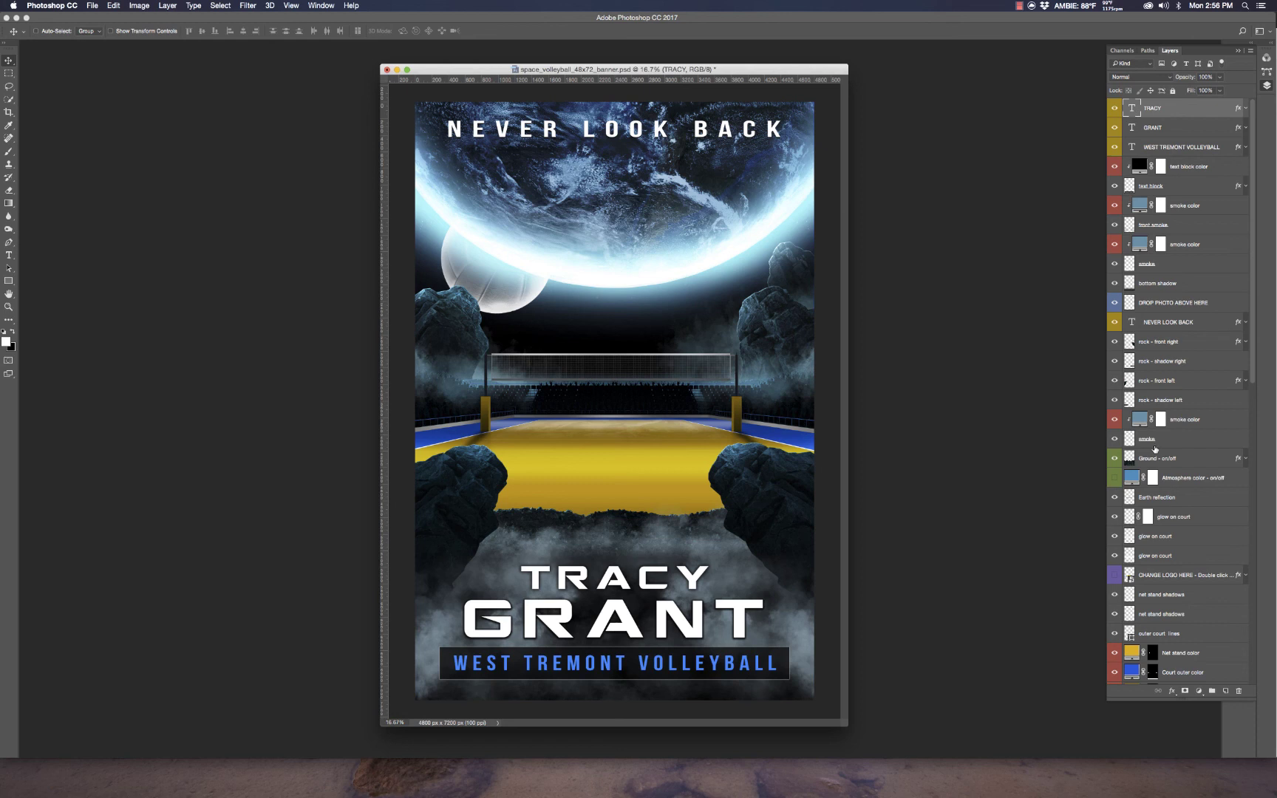
pyautogui.scroll(-1, 1150, 462)
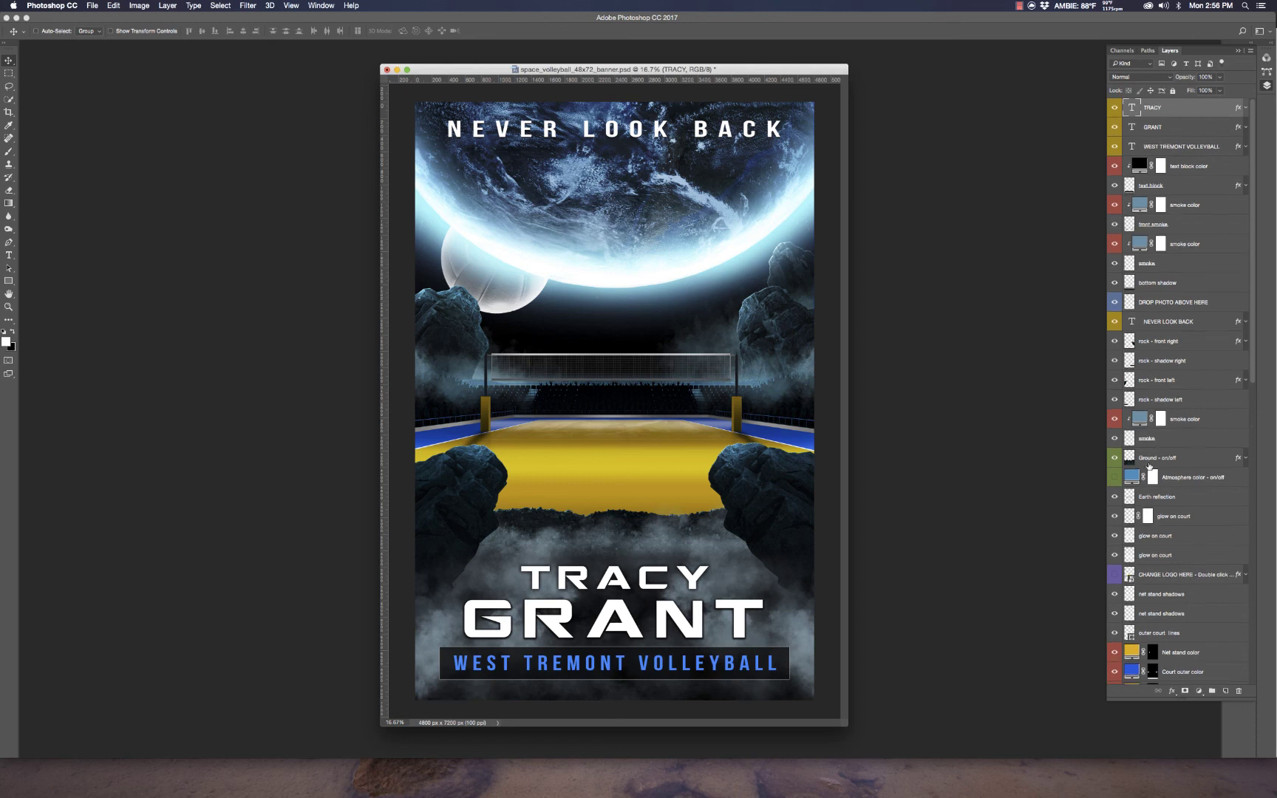
pyautogui.scroll(-5, 1149, 465)
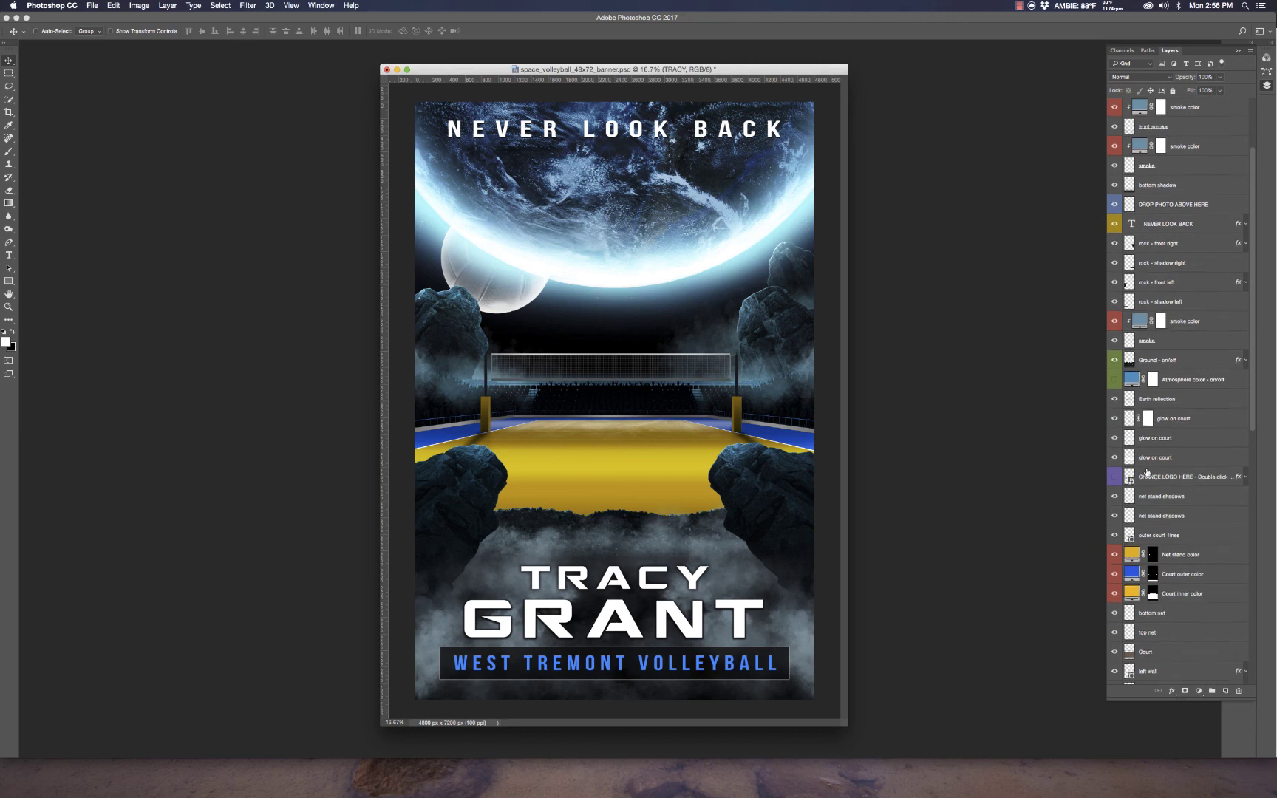
pyautogui.scroll(5, 1146, 471)
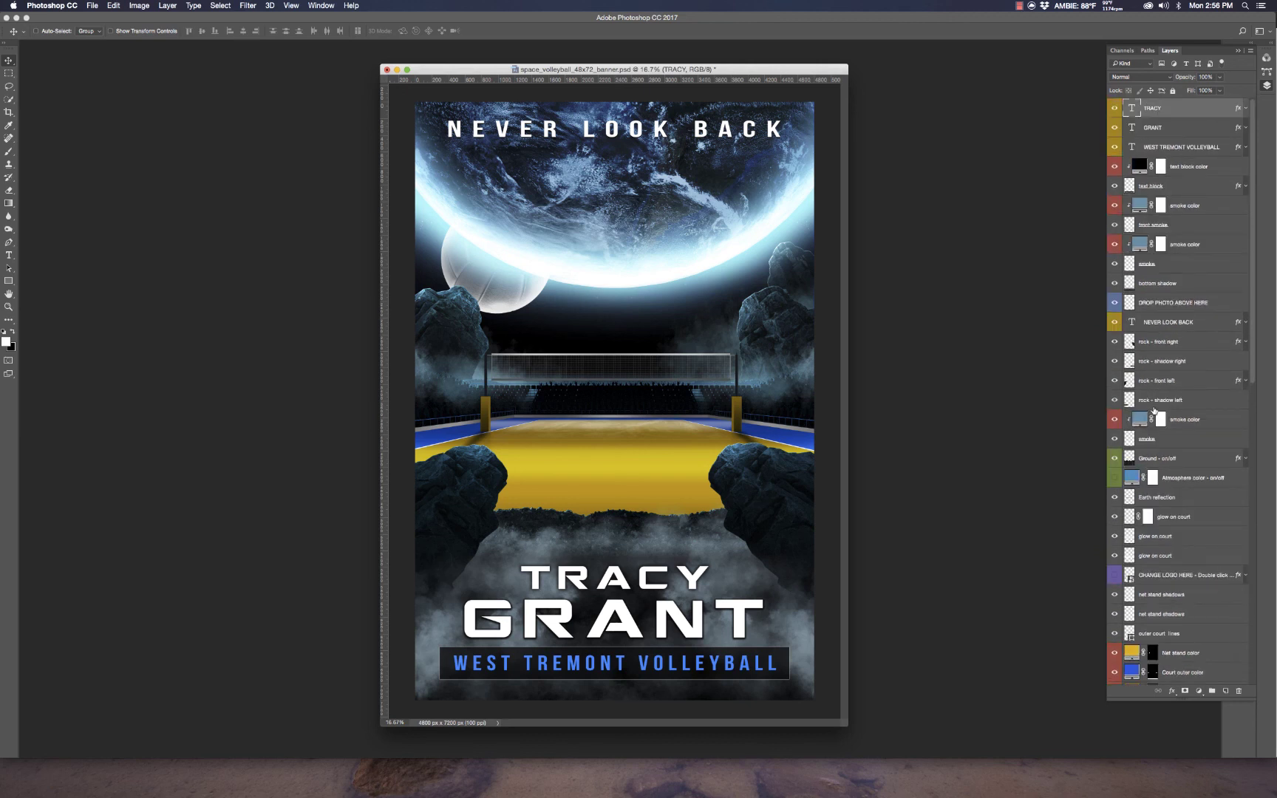
# Copy the cut-out player from model.png into the banner directly above the DROP PHOTO ABOVE HERE layer, then close model.png.
pyautogui.click(1175, 303)
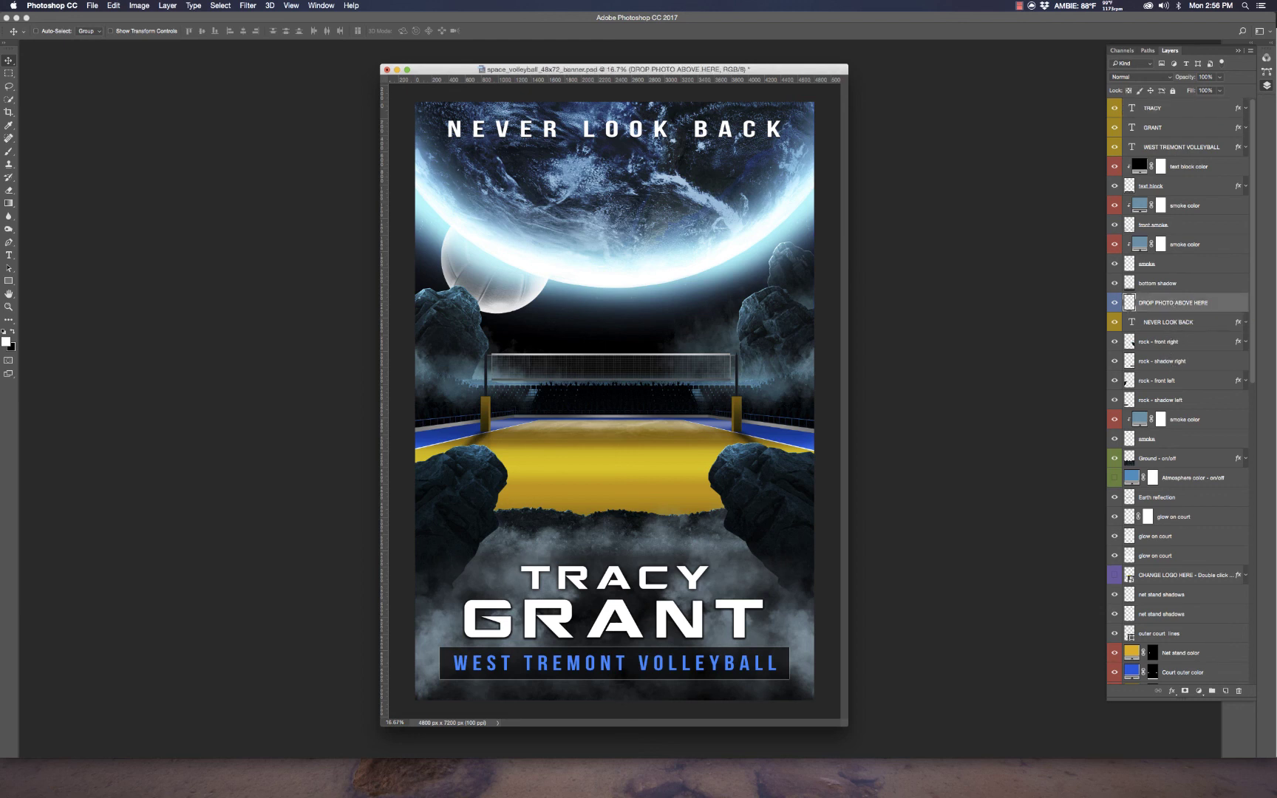
pyautogui.click(1266, 252)
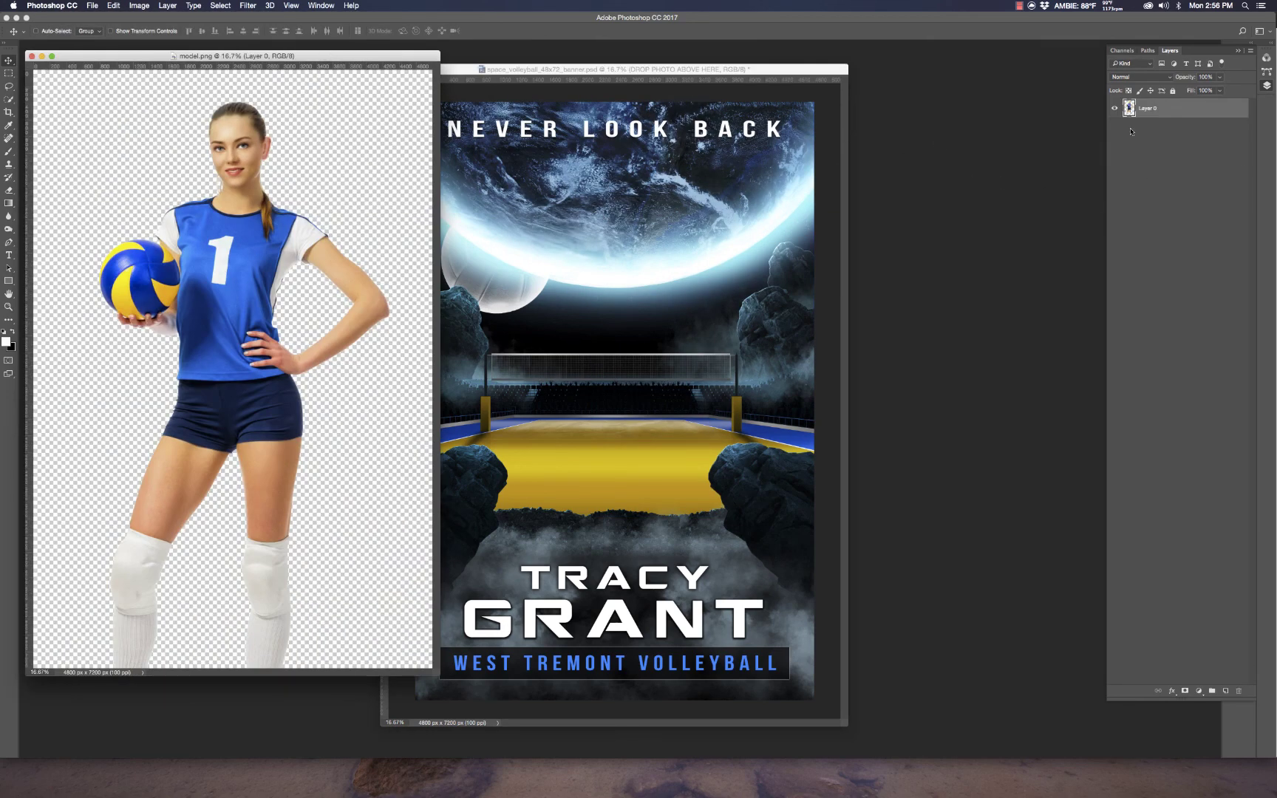
pyautogui.moveTo(1131, 111); pyautogui.dragTo(757, 233)
pyautogui.click(188, 62)
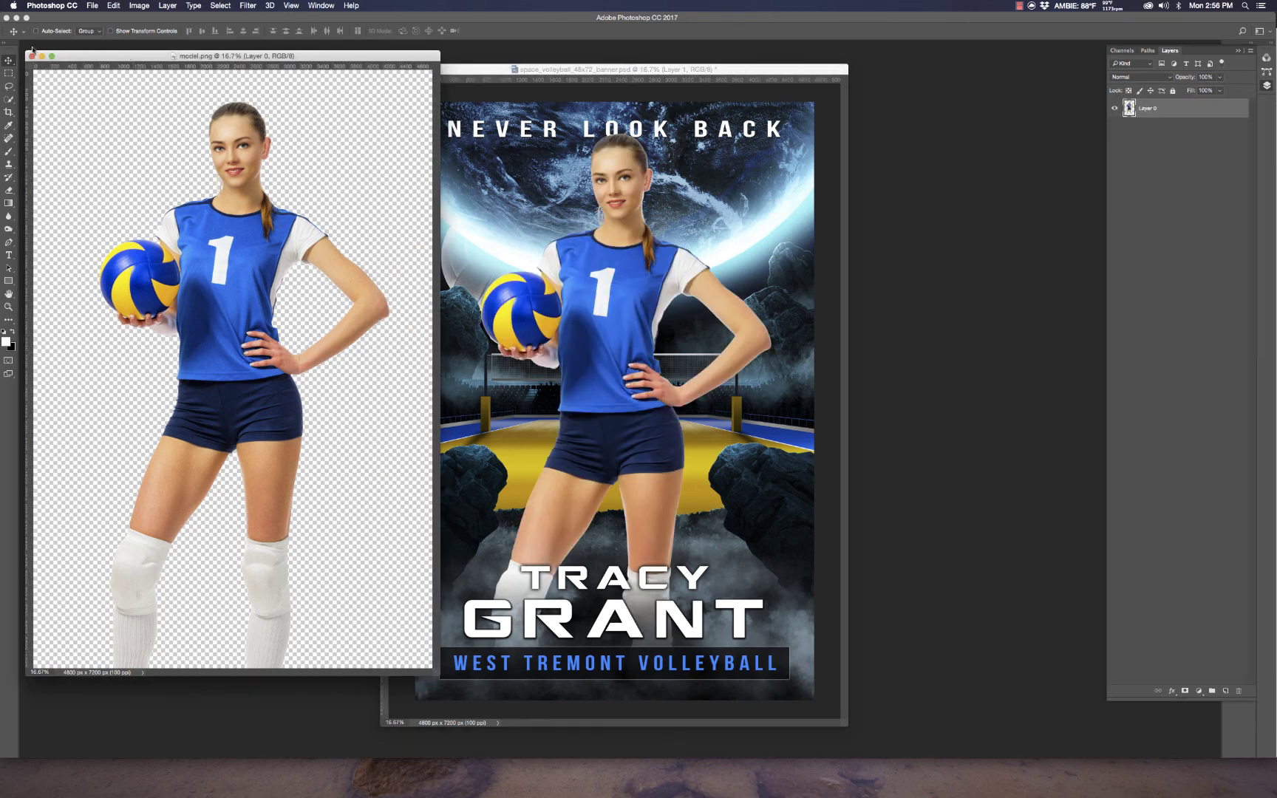
pyautogui.click(32, 57)
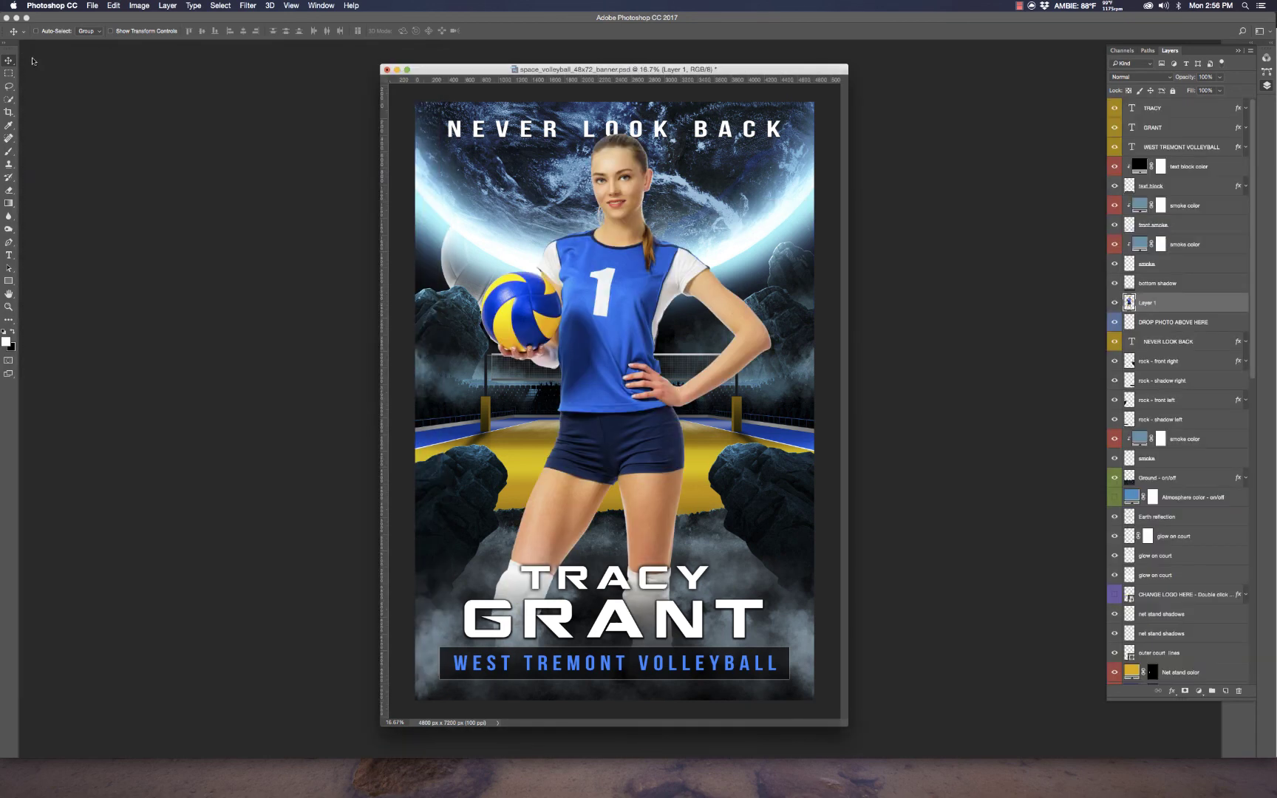